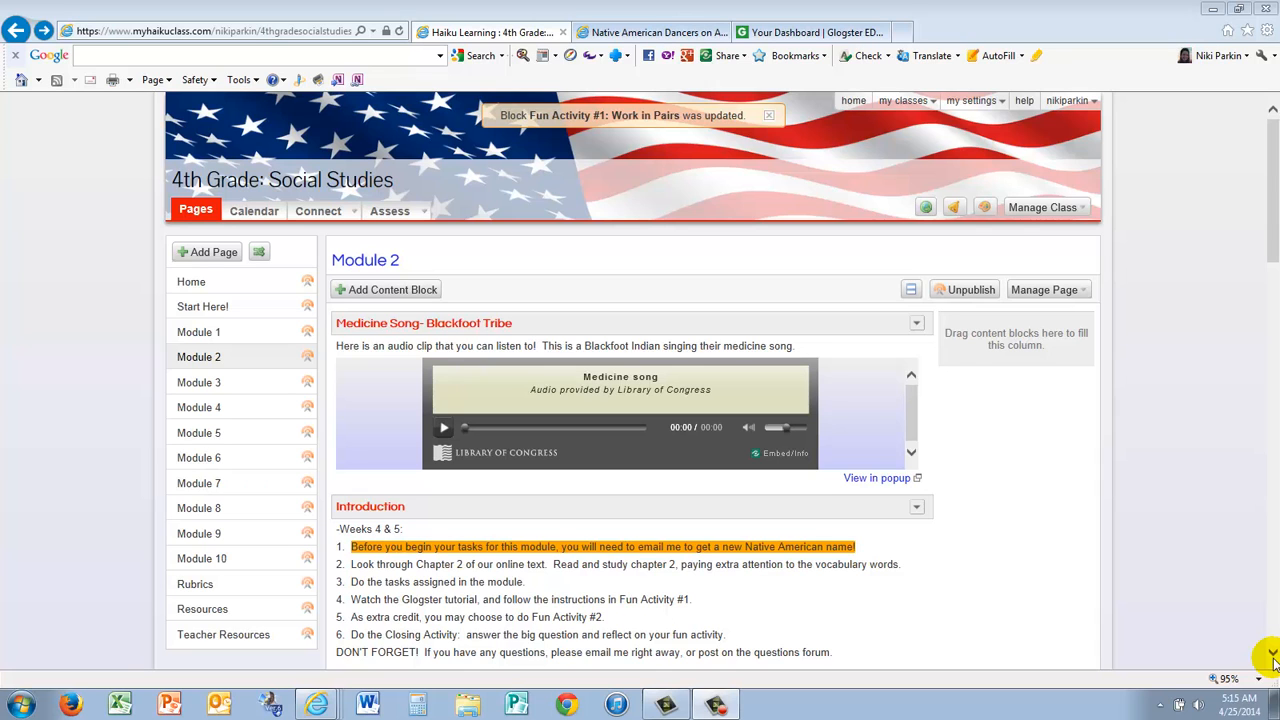
Review the Fun Activity #1 instructions on the Module 2 page and switch to the Glogster EDU dashboard.
scroll(1272, 660, down, 15)
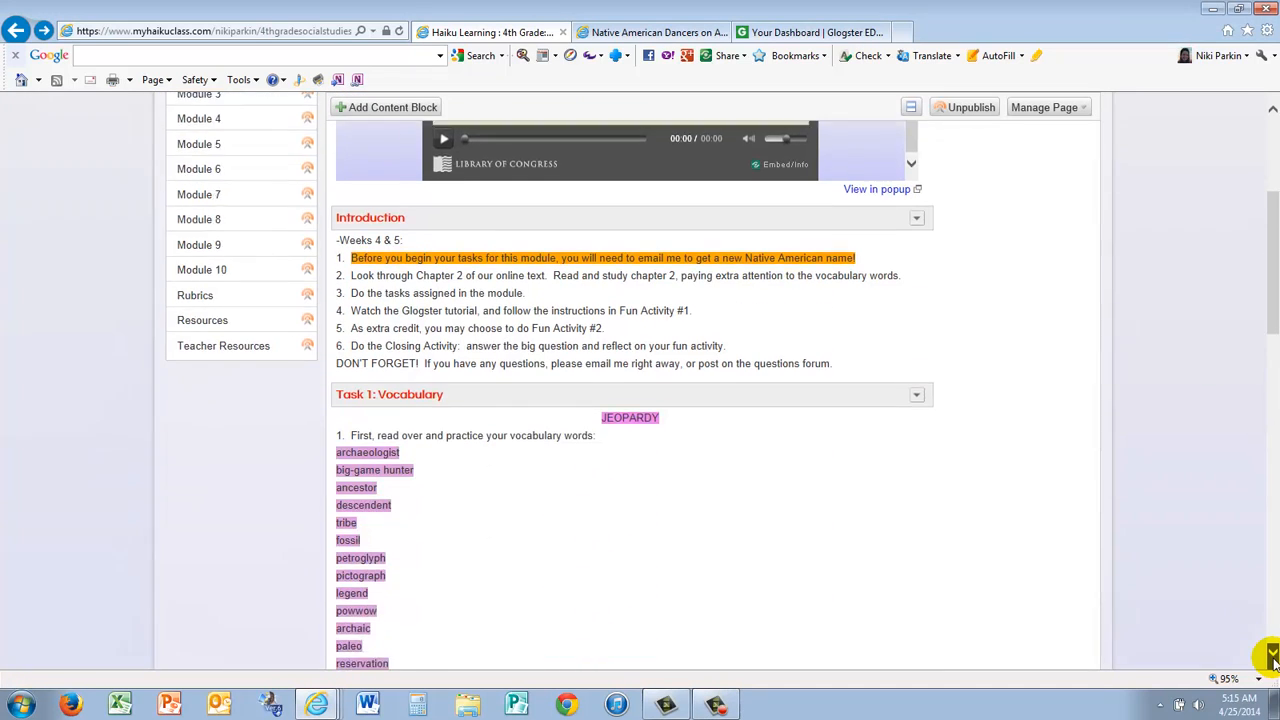
scroll(1272, 660, down, 3)
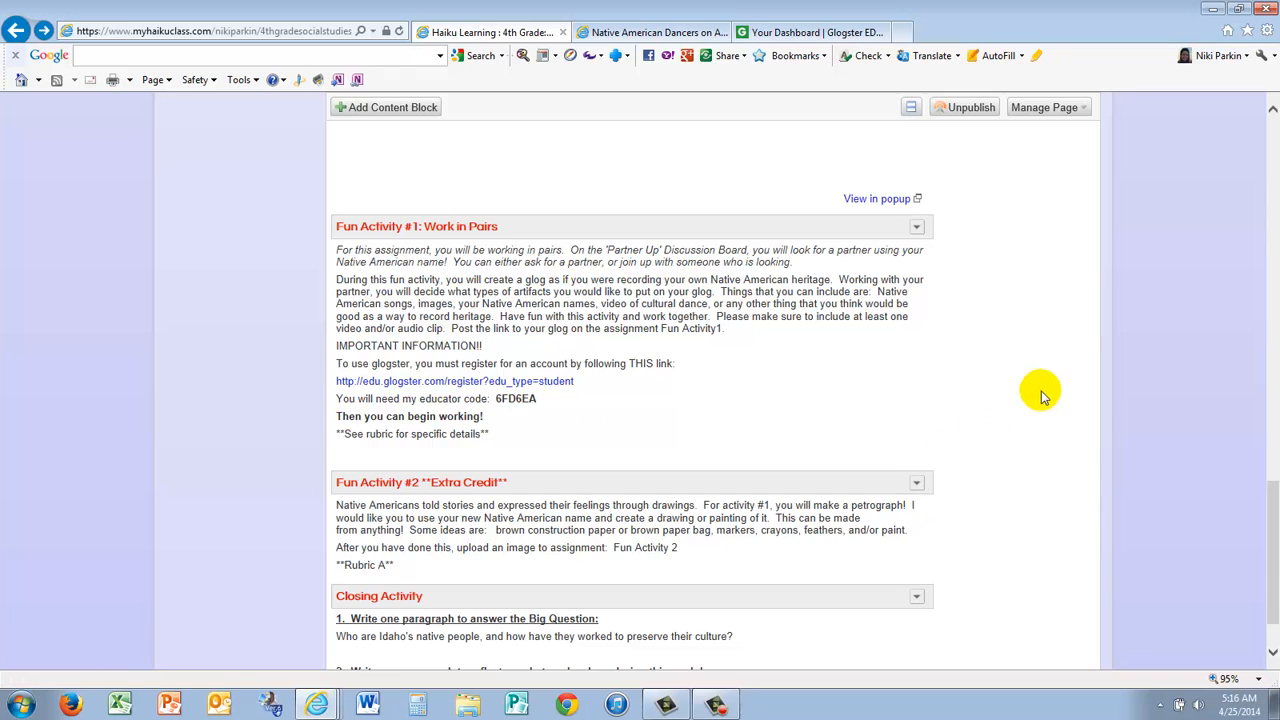
click(811, 34)
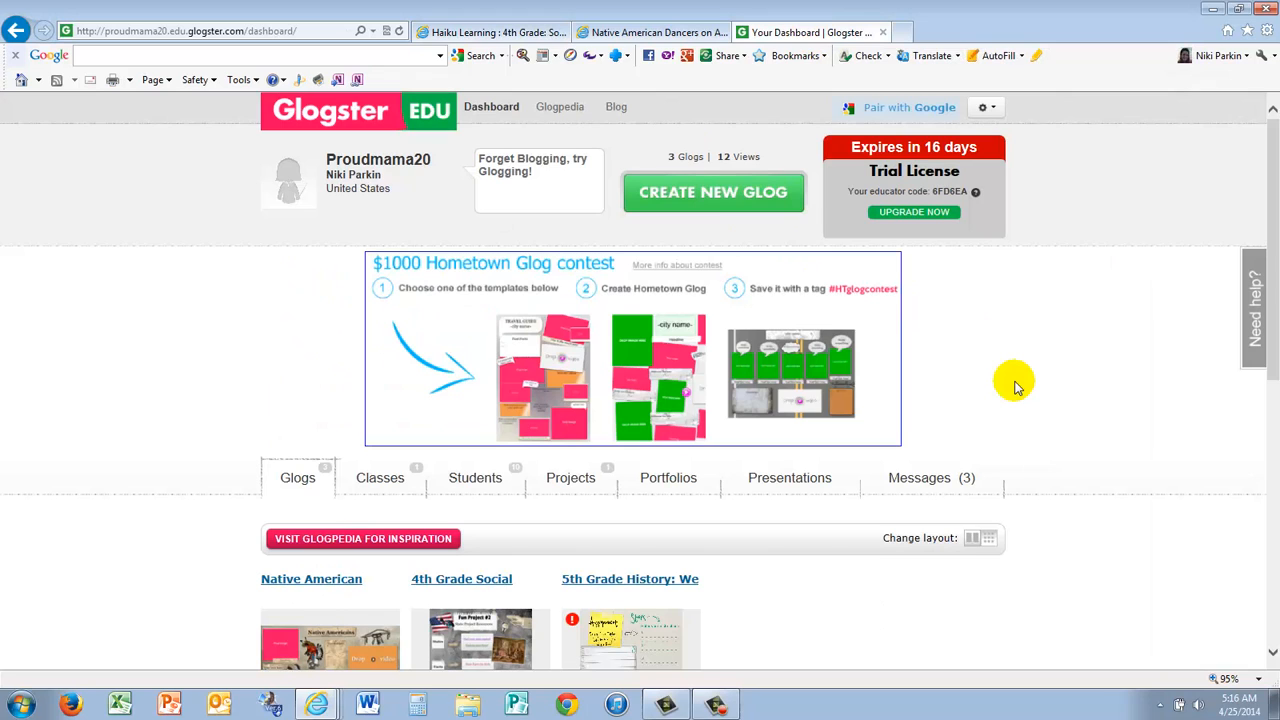
Create a new glog from the vertical Indians template.
click(697, 203)
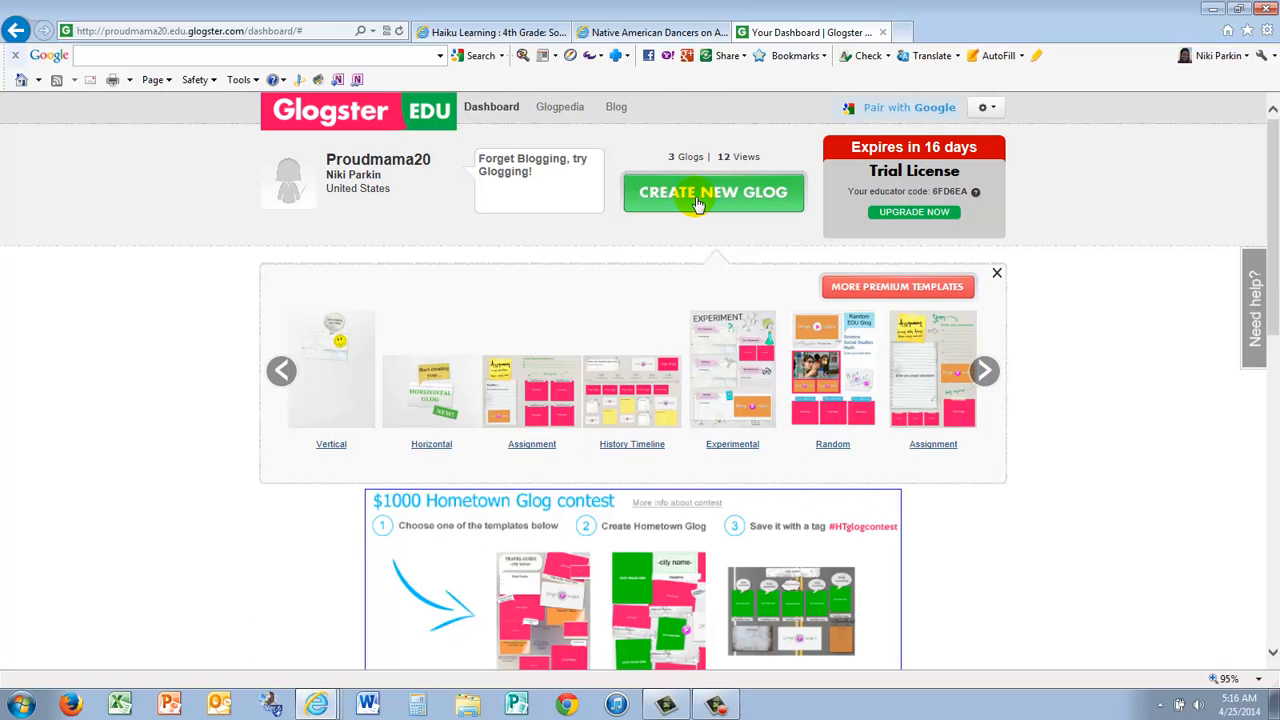
click(984, 371)
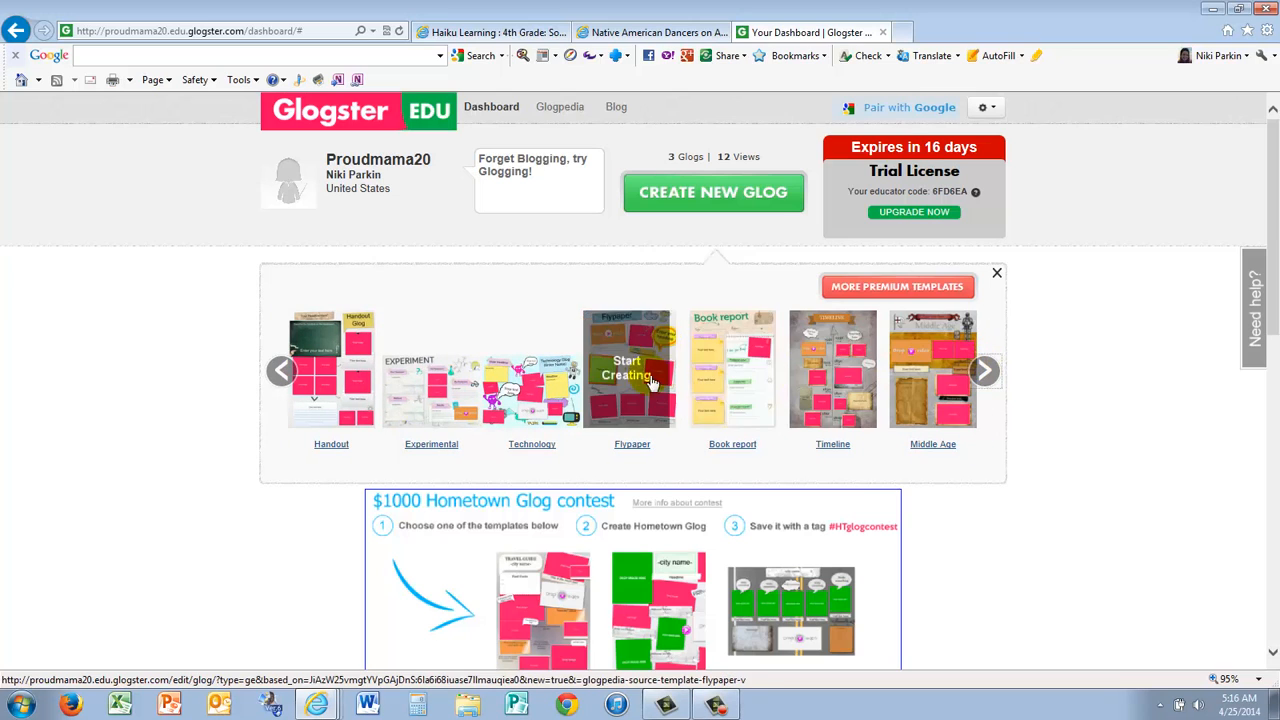
click(983, 374)
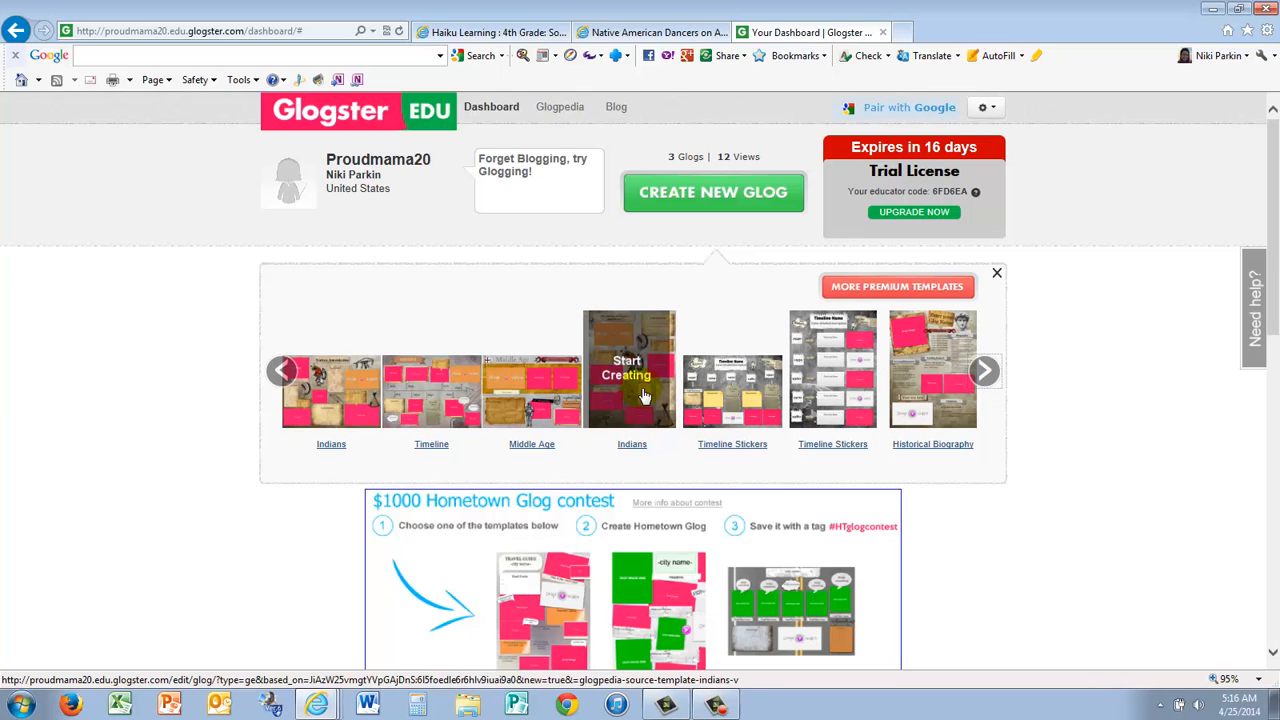
click(645, 396)
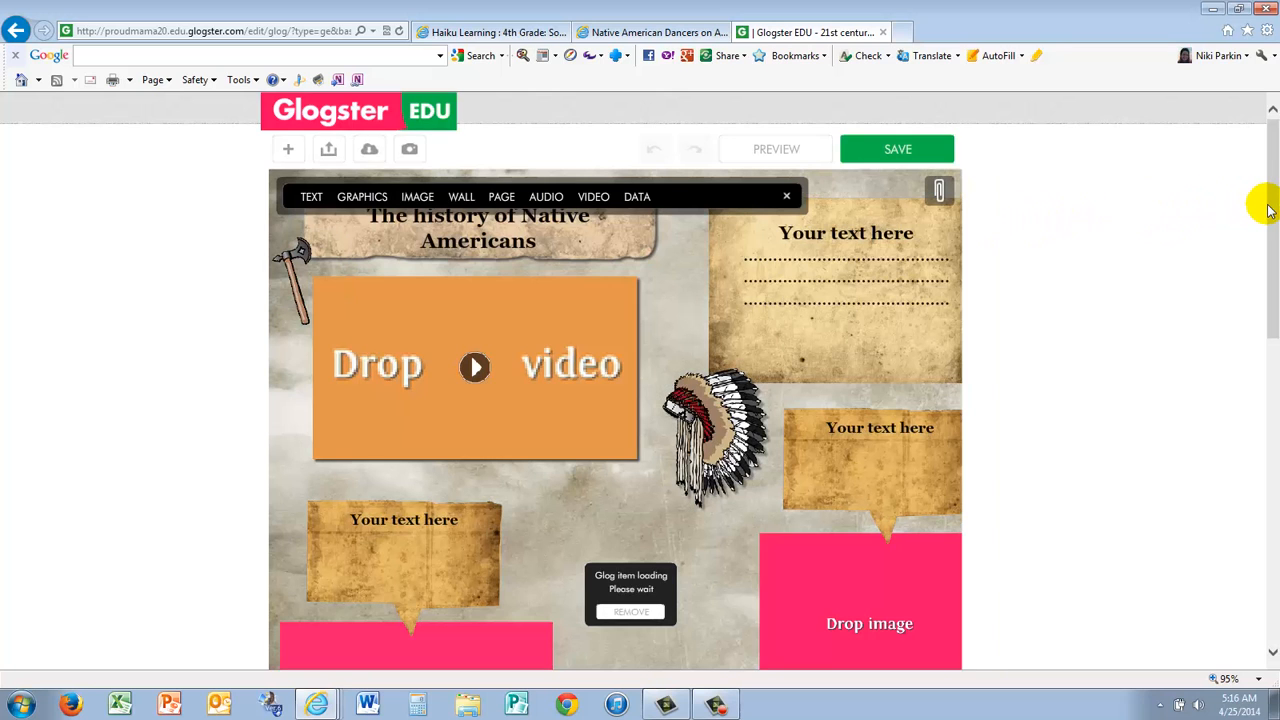
mouse_move(1270, 205)
mouse_down()
mouse_move(1271, 414)
mouse_move(1262, 201)
mouse_up()
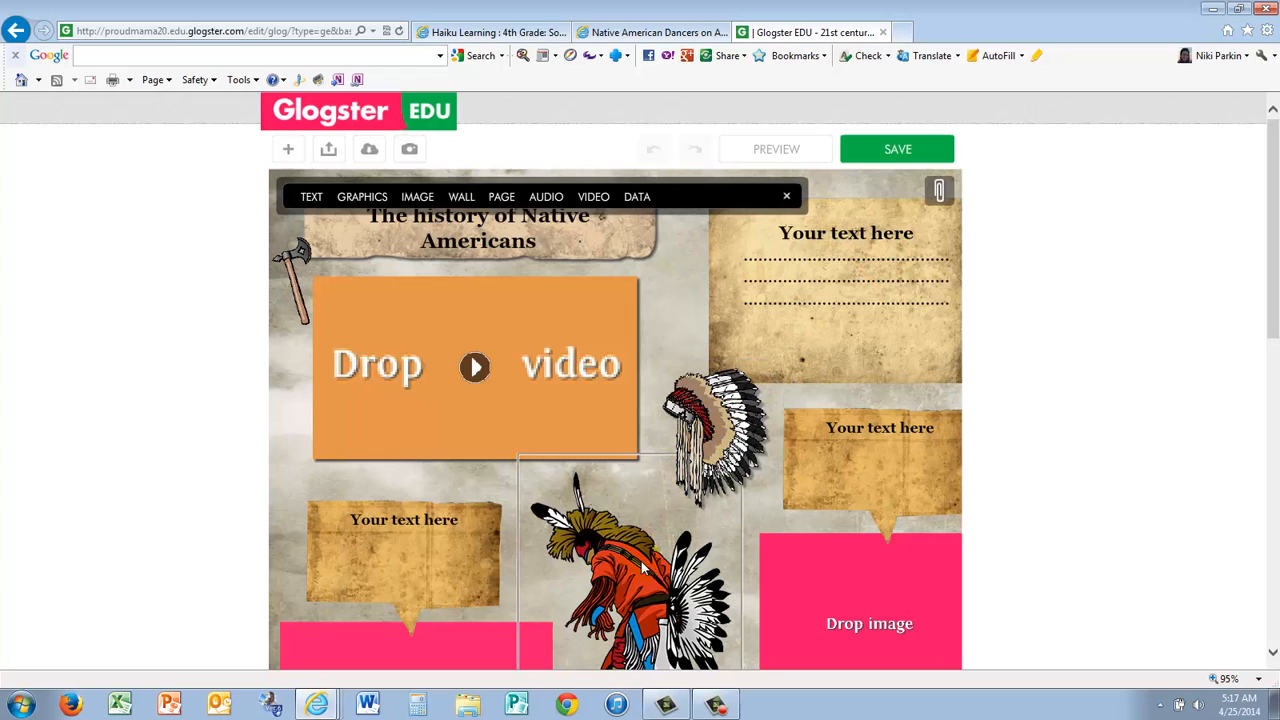
Insert a sentence reading "My name is" plus a first name among the dotted lines of the large parchment text box.
click(427, 561)
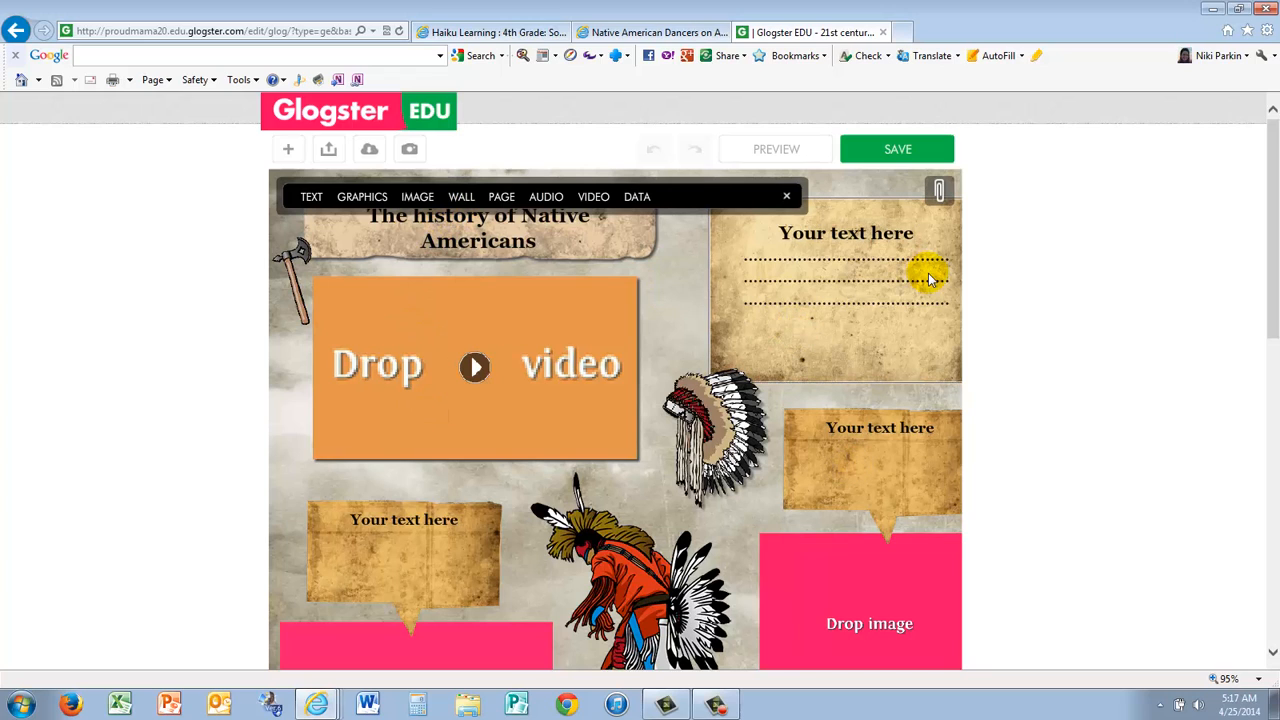
click(870, 284)
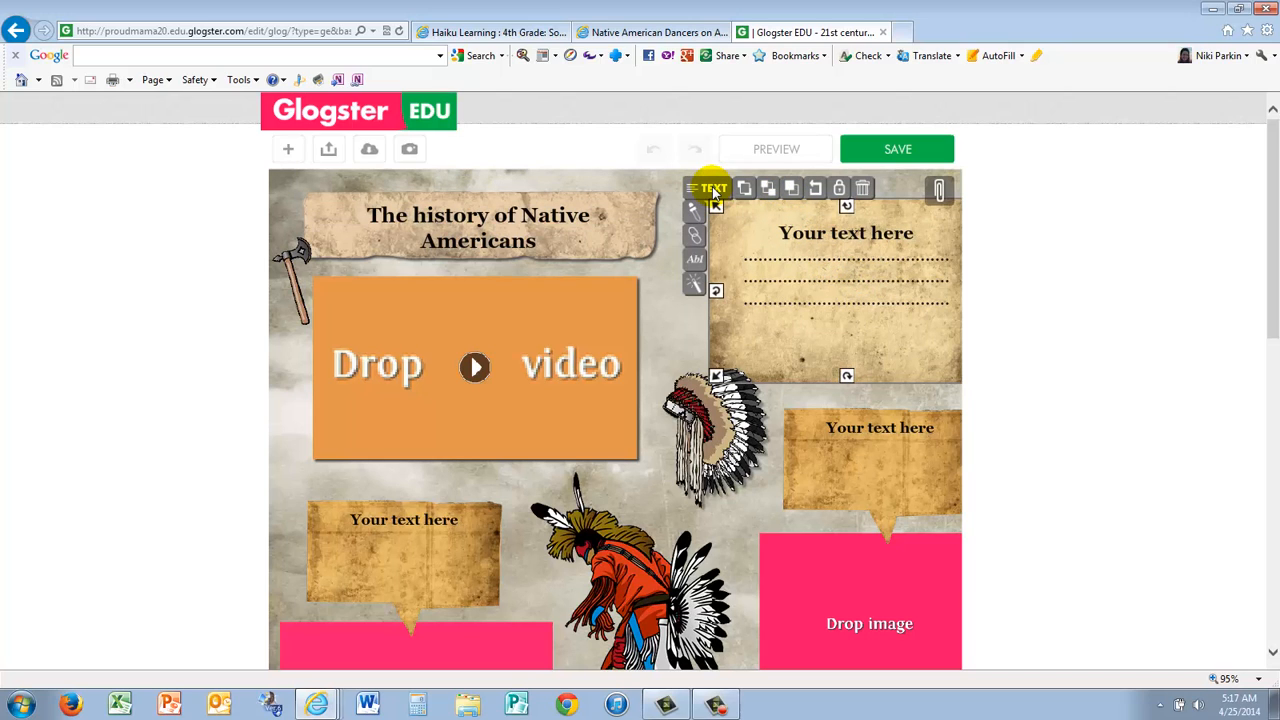
click(714, 191)
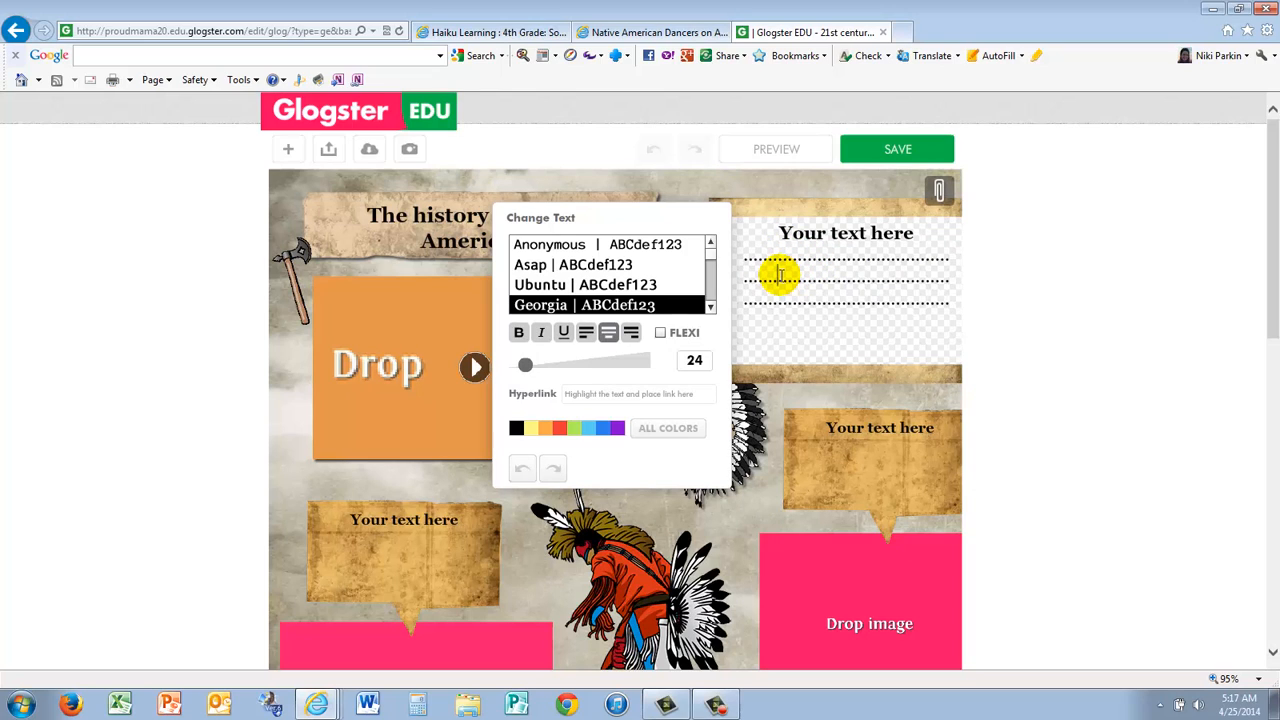
text(My name is )
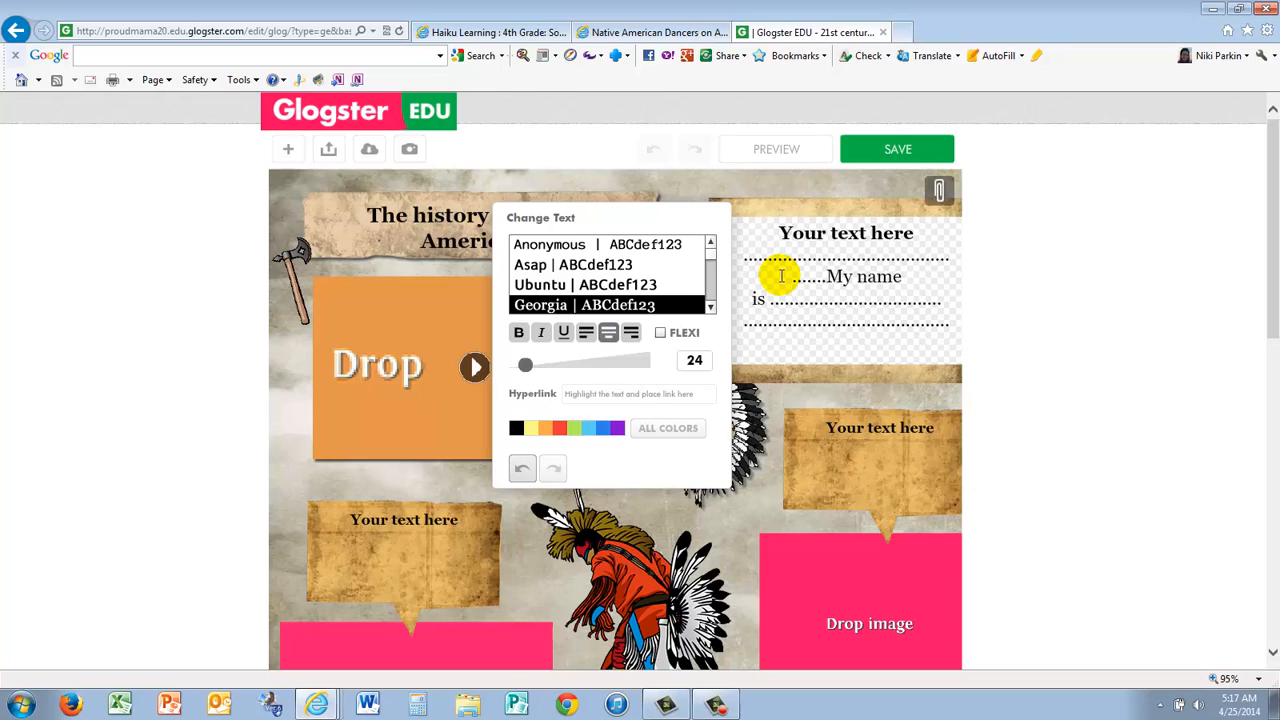
text(Fred.)
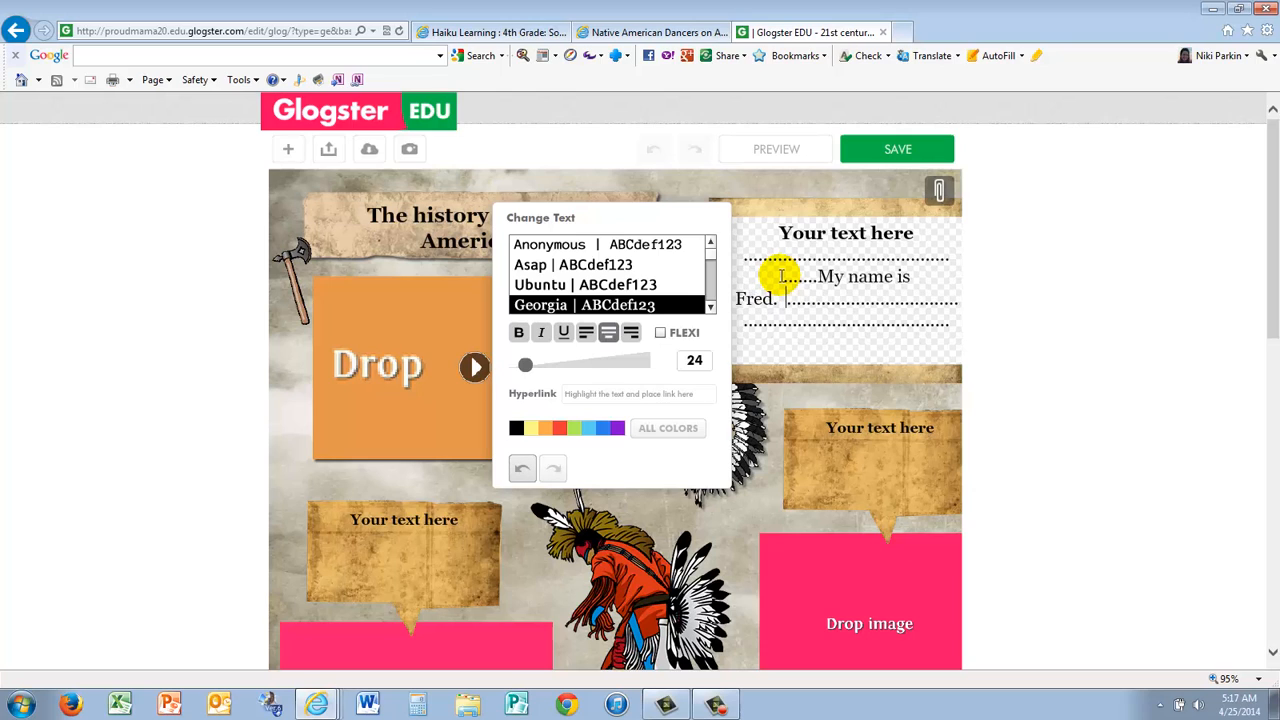
Delete all the dotted placeholder lines around the name sentence in the parchment text box.
drag(794, 303, 950, 341)
key(BackSpace)
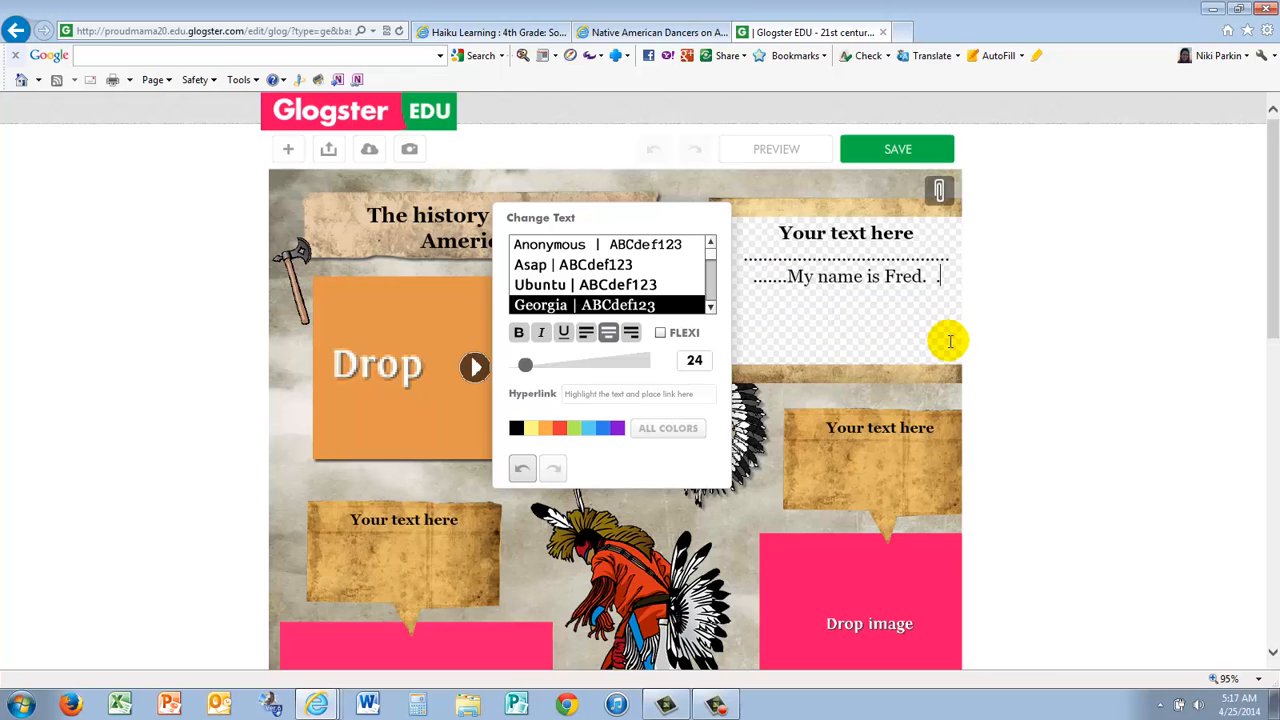
key(BackSpace)
key(BackSpace)
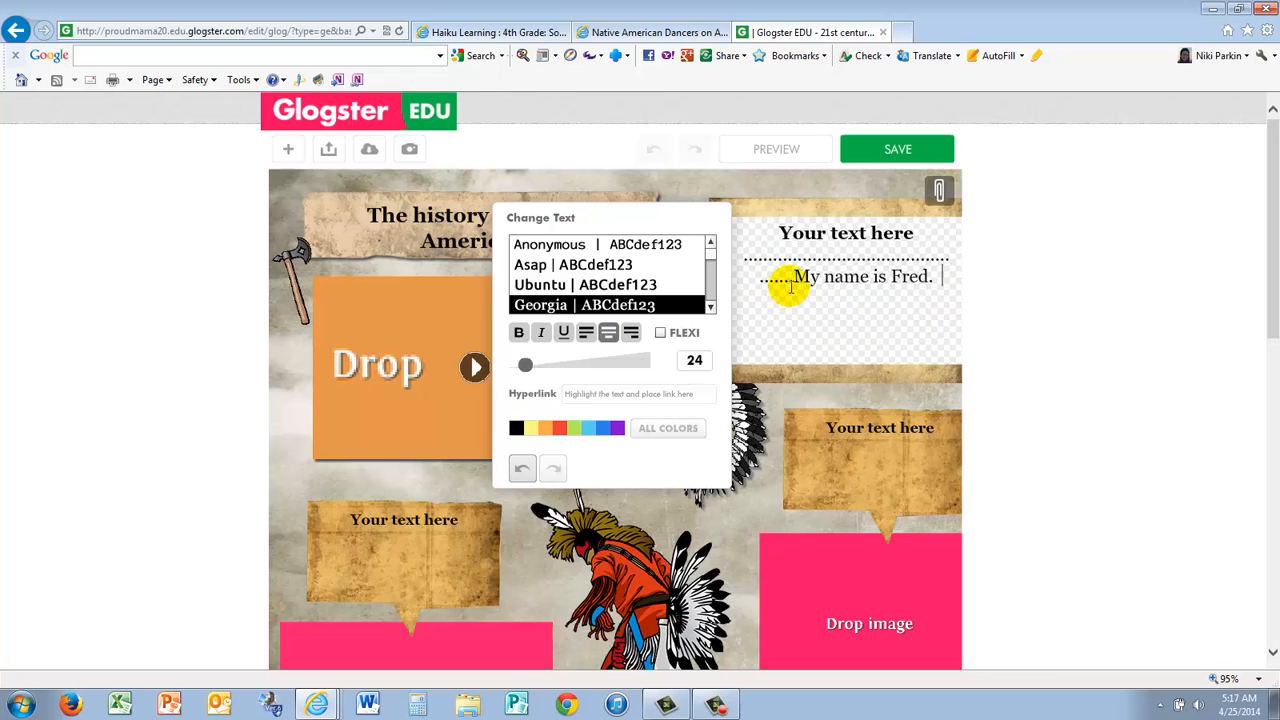
key(BackSpace)
key(BackSpace)
key(BackSpace)
key(BackSpace)
key(BackSpace)
key(BackSpace)
key(BackSpace)
key(BackSpace)
key(BackSpace)
key(BackSpace)
key(BackSpace)
key(BackSpace)
key(BackSpace)
key(BackSpace)
key(BackSpace)
key(BackSpace)
key(BackSpace)
key(BackSpace)
key(BackSpace)
key(BackSpace)
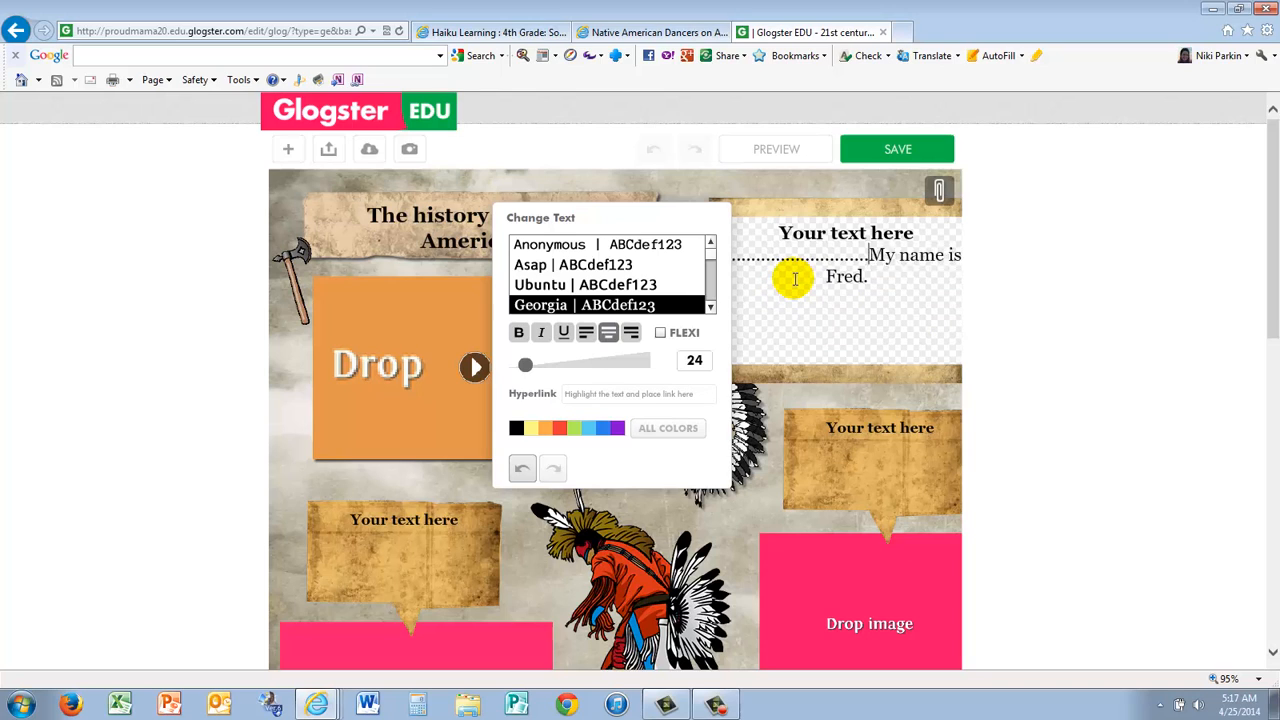
key(BackSpace)
key(BackSpace)
key(BackSpace)
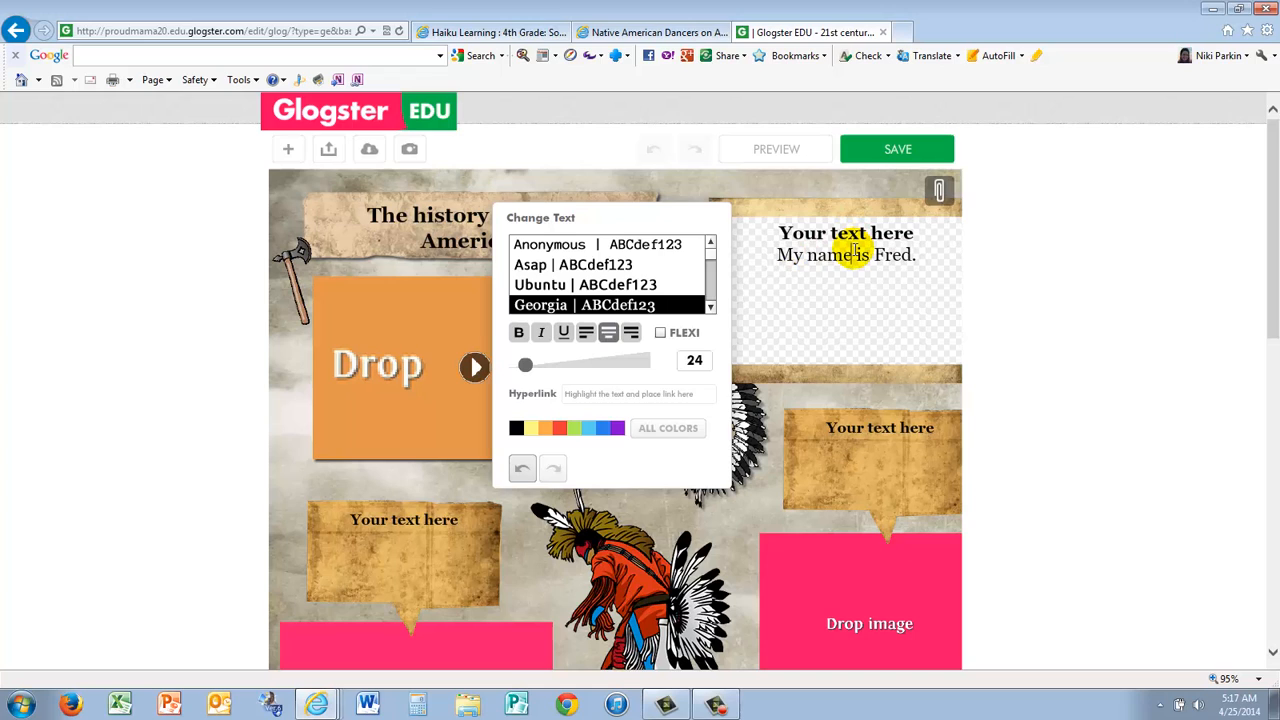
Color the words of the name sentence purple.
drag(912, 255, 765, 257)
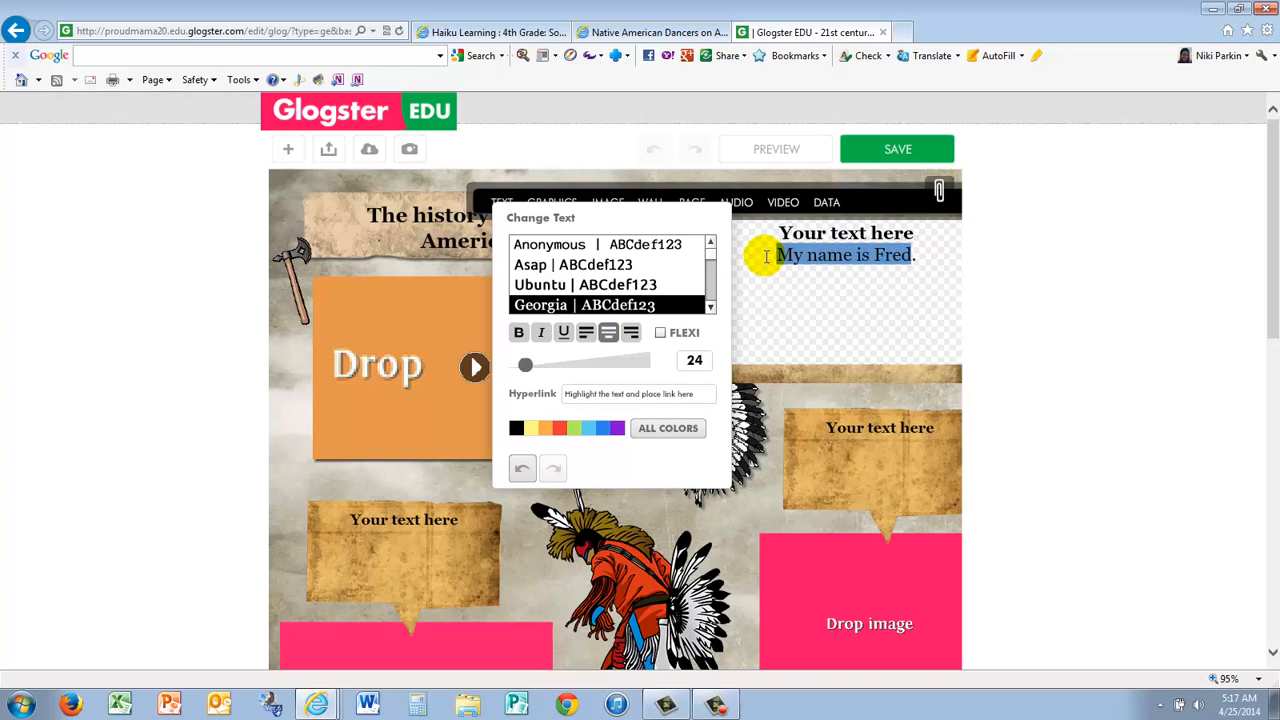
click(608, 428)
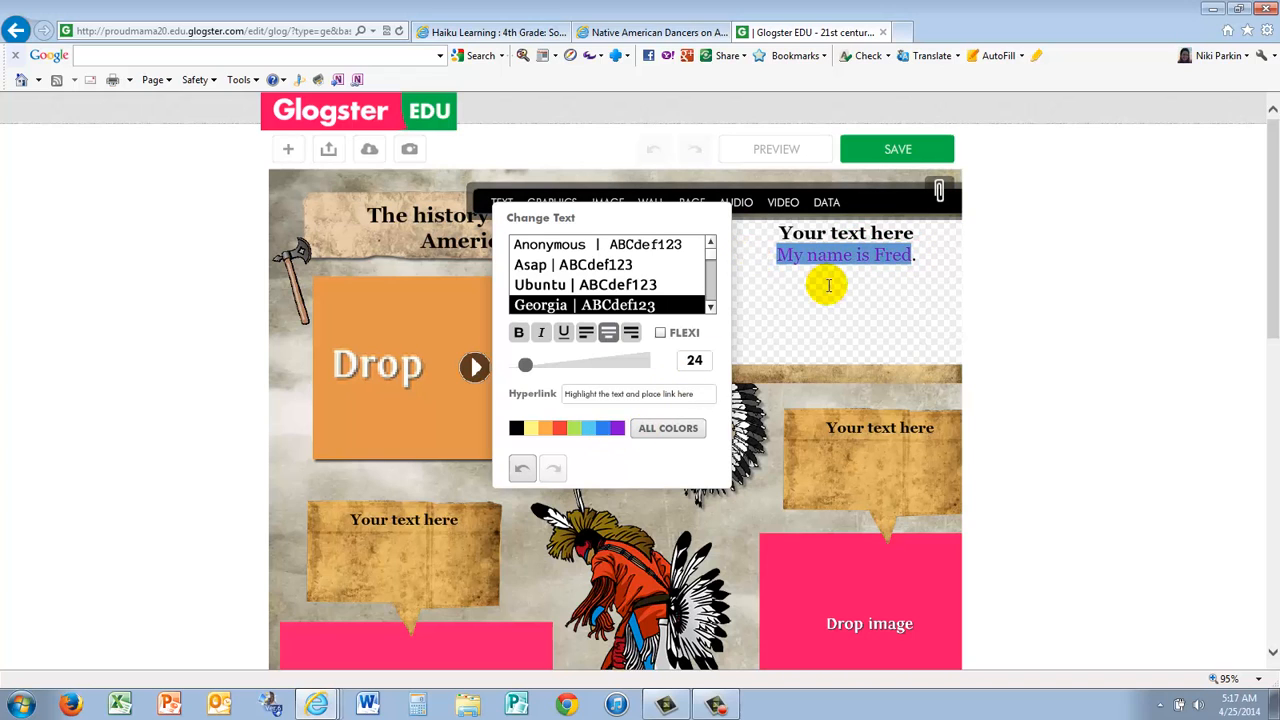
click(829, 290)
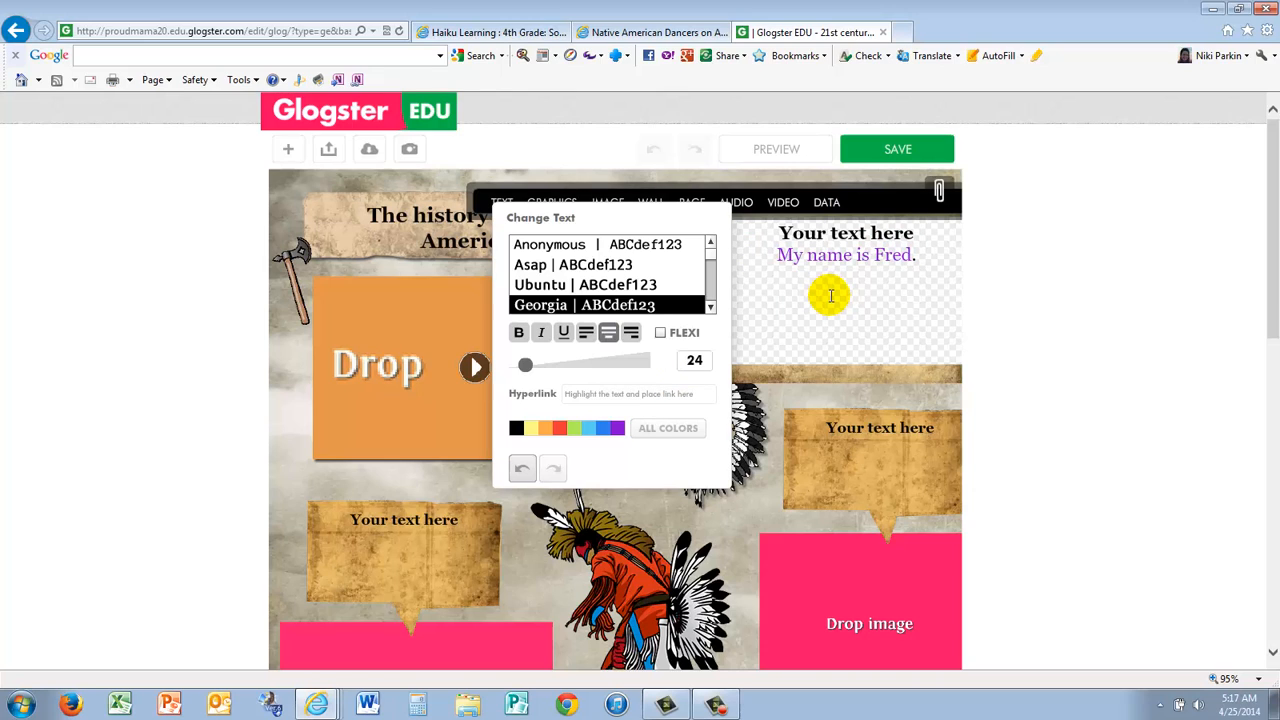
Underline the name sentence, change its font to Asap, and finish editing the text box.
click(871, 256)
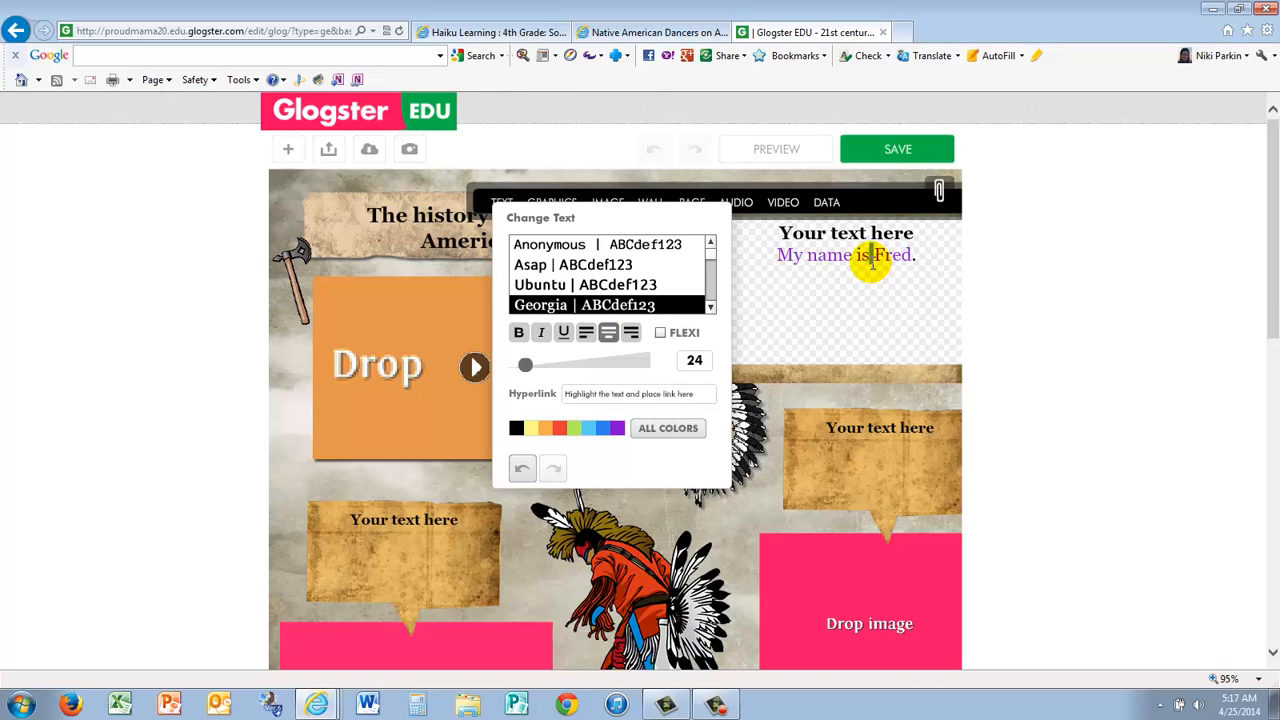
drag(910, 256, 756, 258)
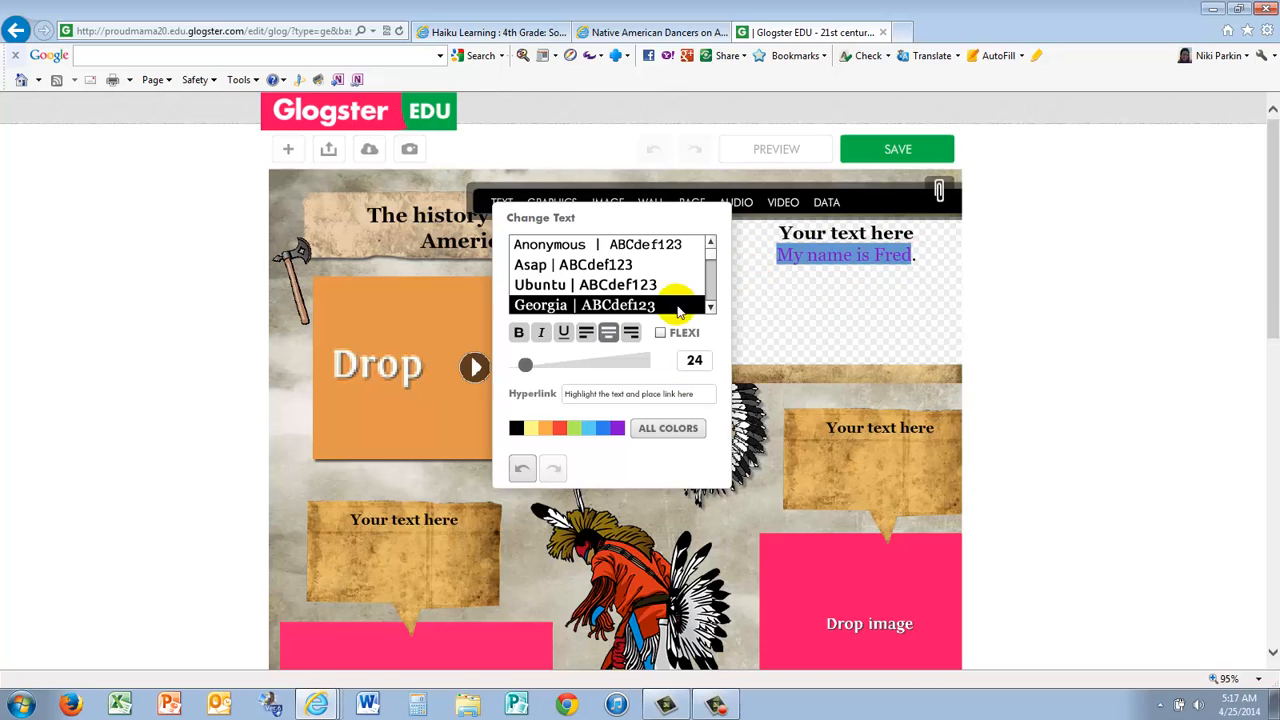
click(563, 332)
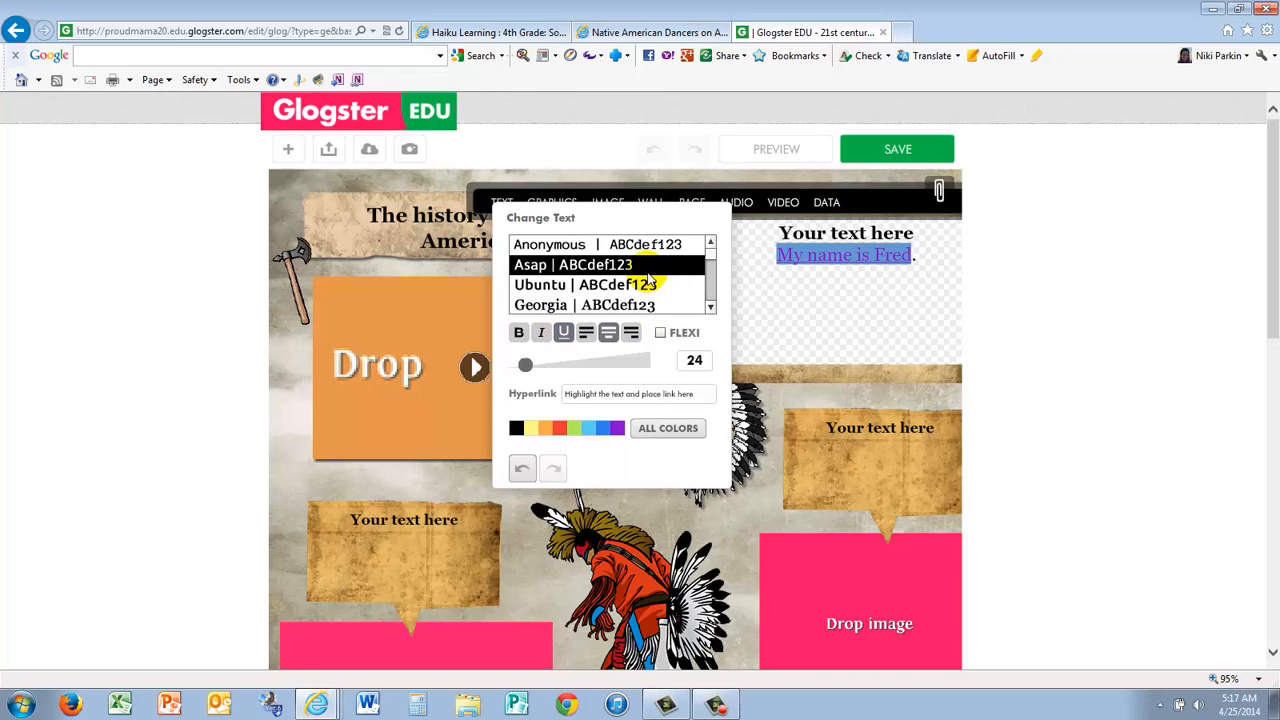
click(800, 292)
double_click(814, 324)
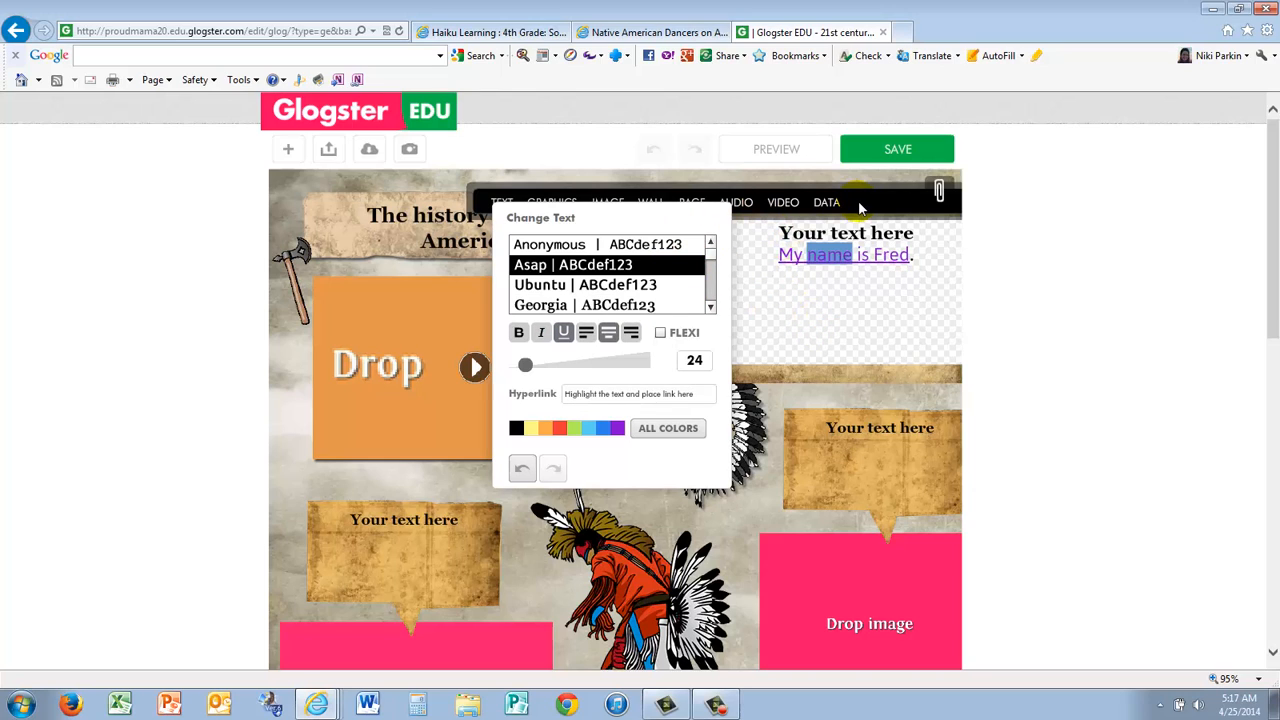
click(951, 283)
click(765, 458)
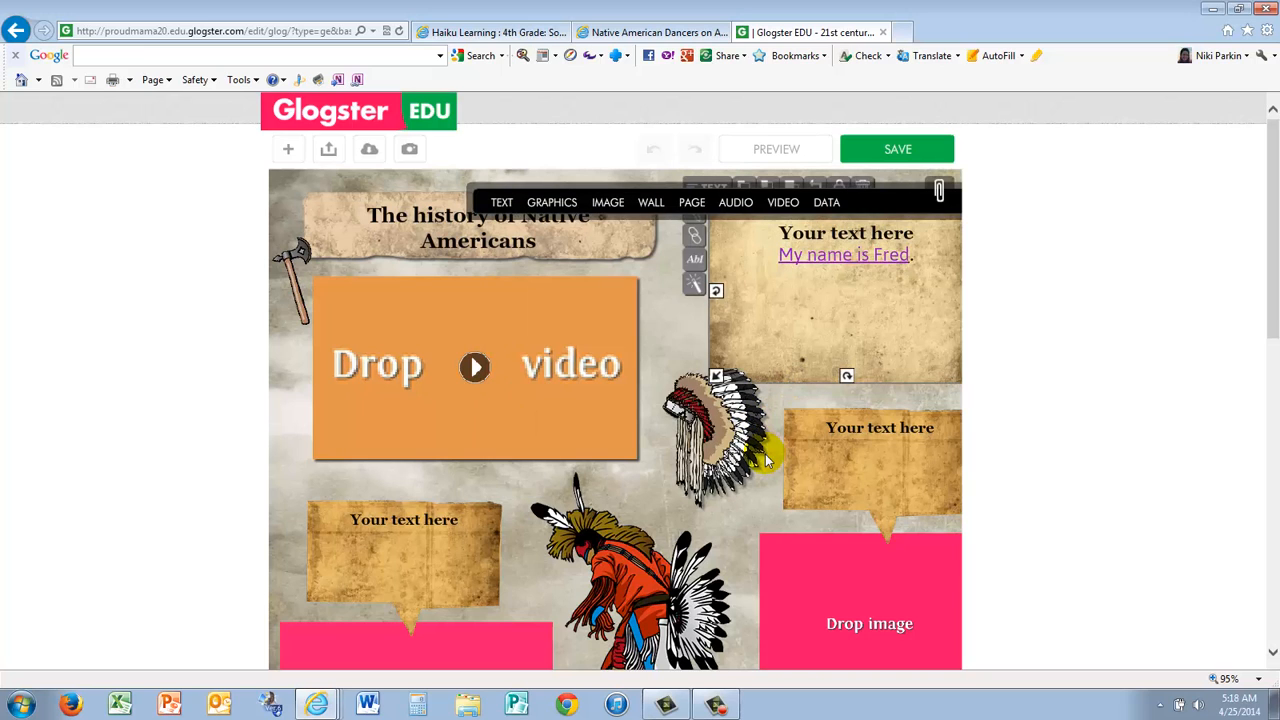
click(677, 326)
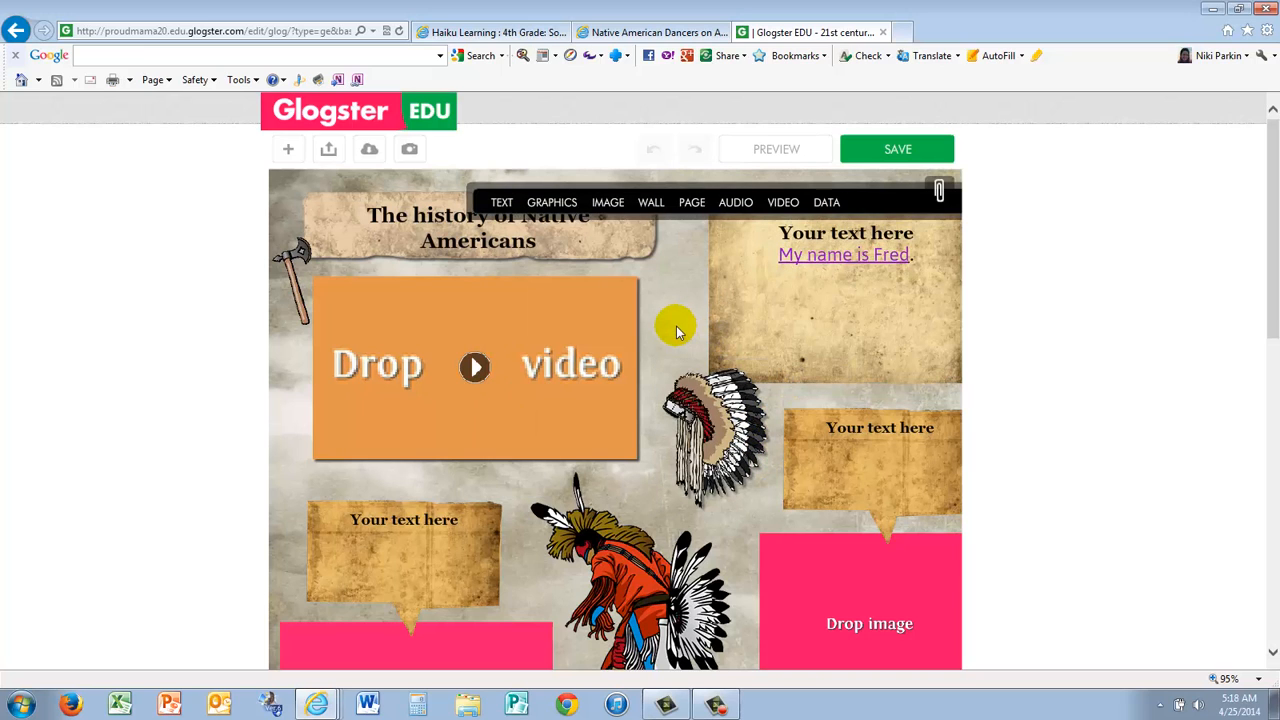
Shrink the parchment text box holding the name sentence and tilt it clockwise.
drag(880, 192, 585, 512)
click(846, 340)
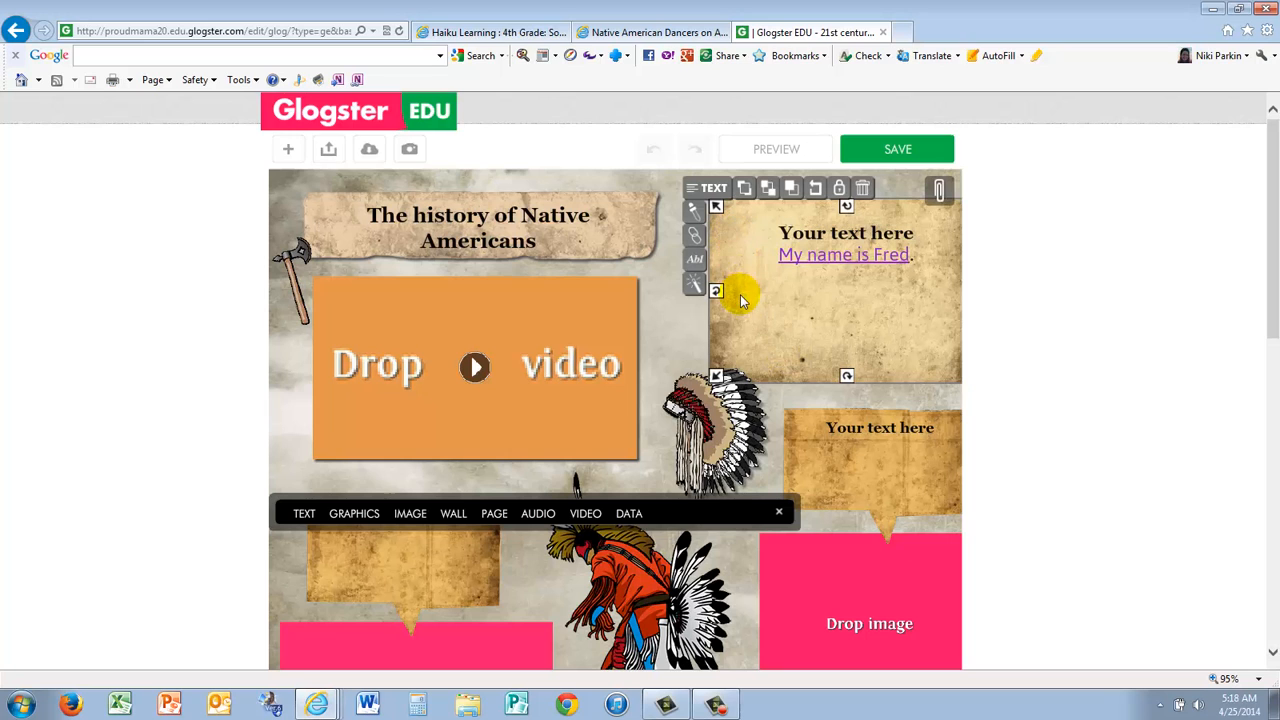
drag(718, 380, 774, 335)
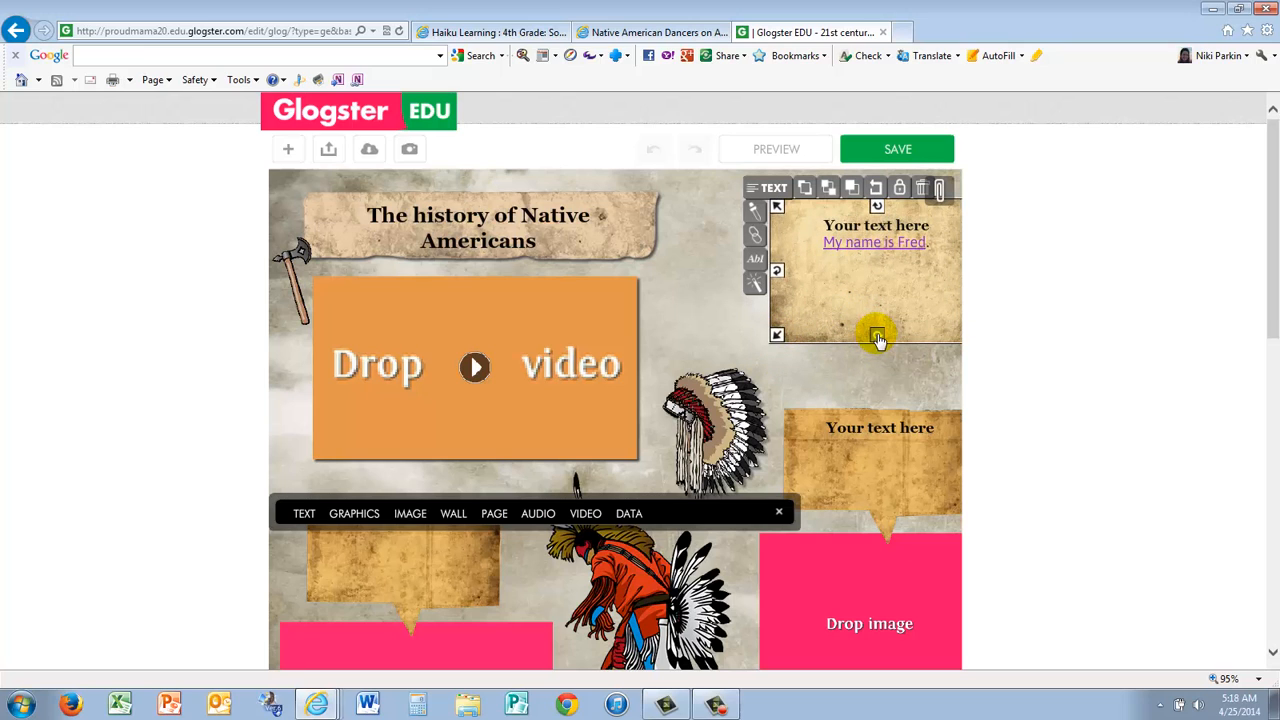
drag(877, 340, 846, 309)
click(808, 378)
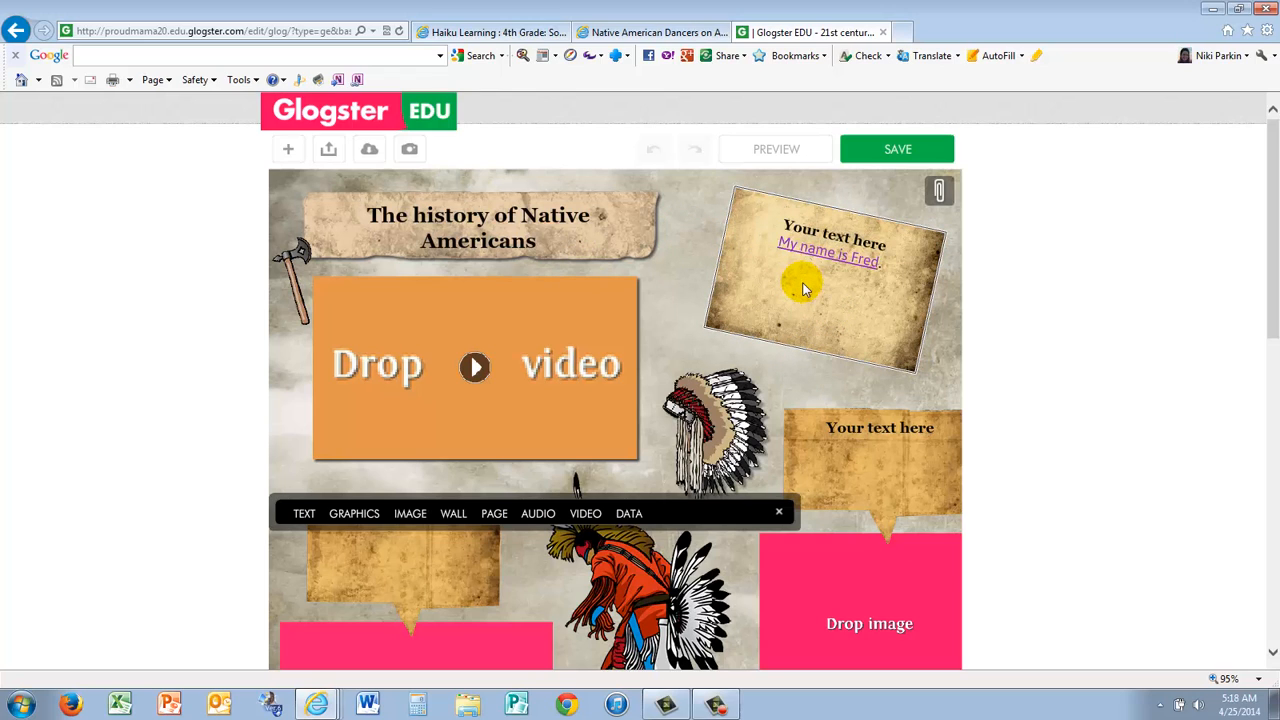
Capitalize "History" in the glog title so it reads "The History of Native Americans".
click(517, 247)
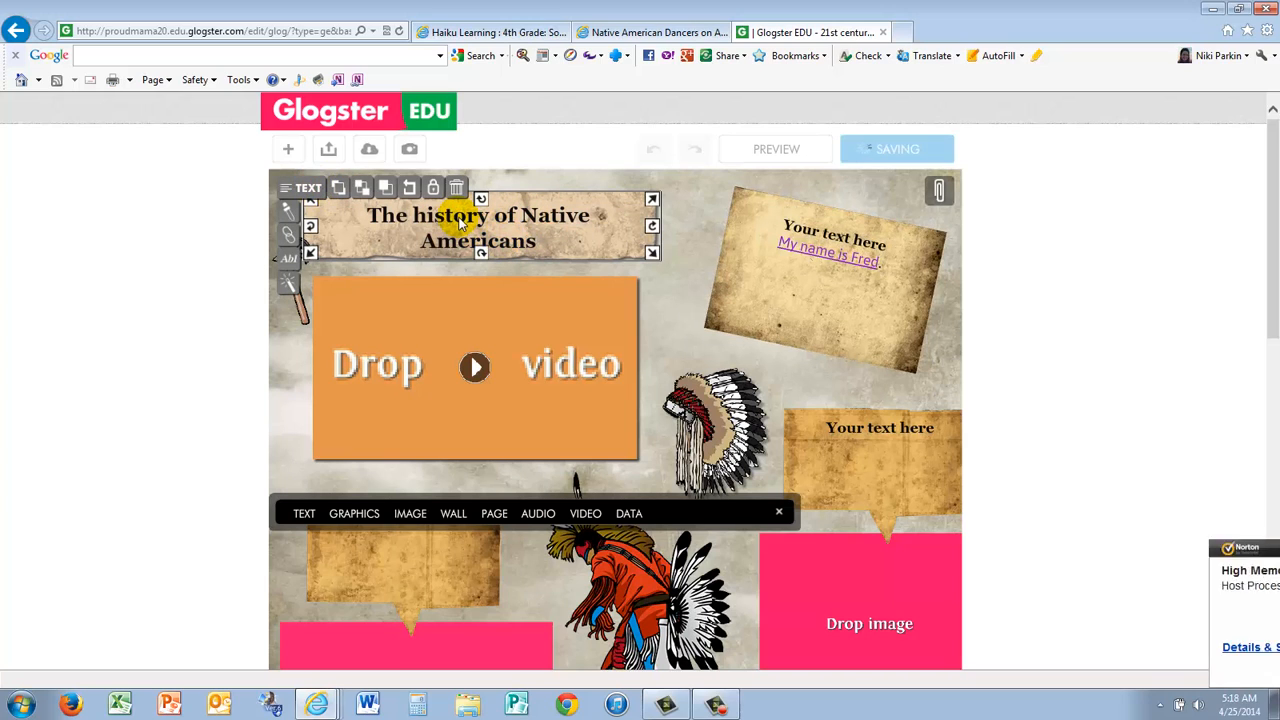
click(310, 192)
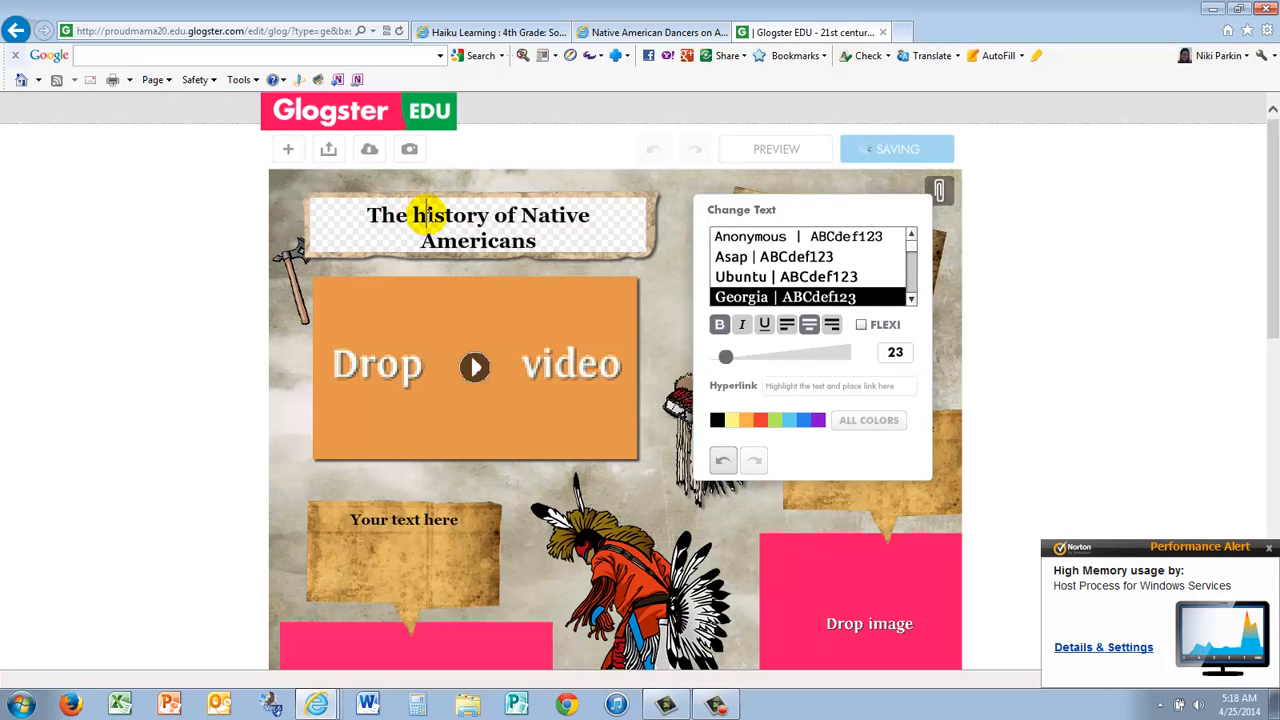
key(BackSpace)
text(H)
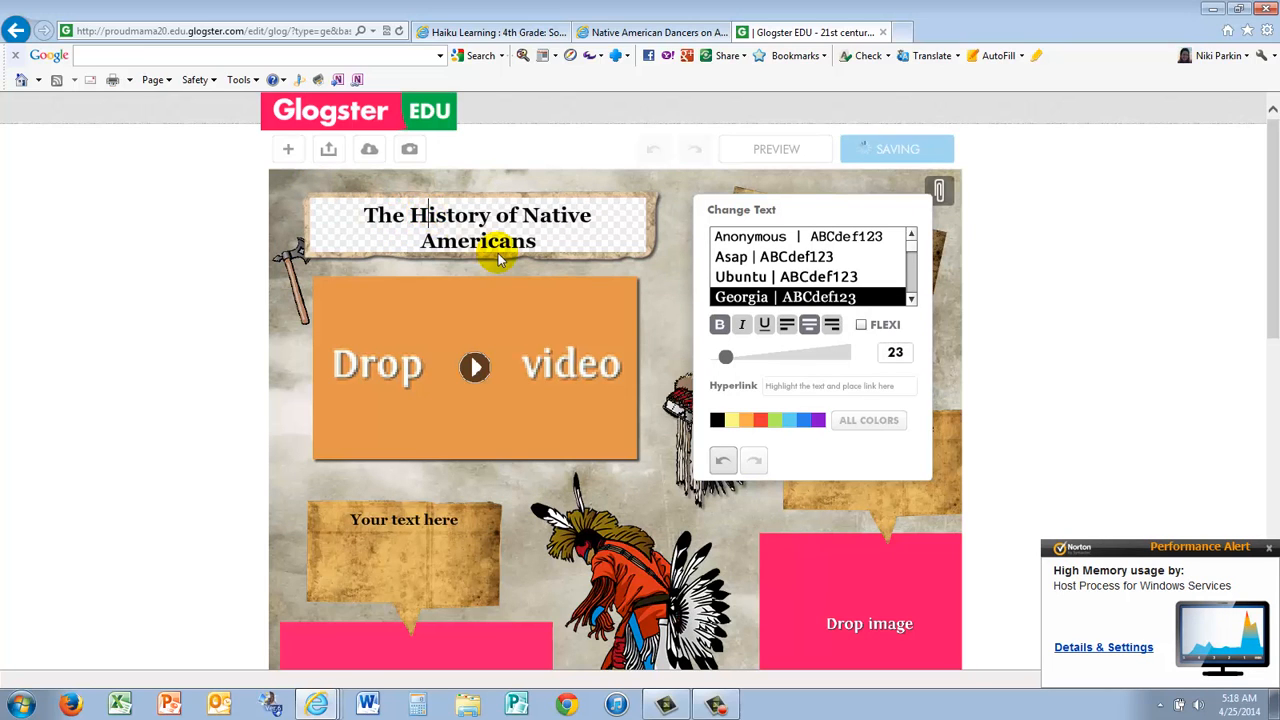
Recolor the whole glog title "The History of Native Americans" a custom darkened blue-violet and finish editing the title box.
click(598, 236)
drag(598, 236, 331, 214)
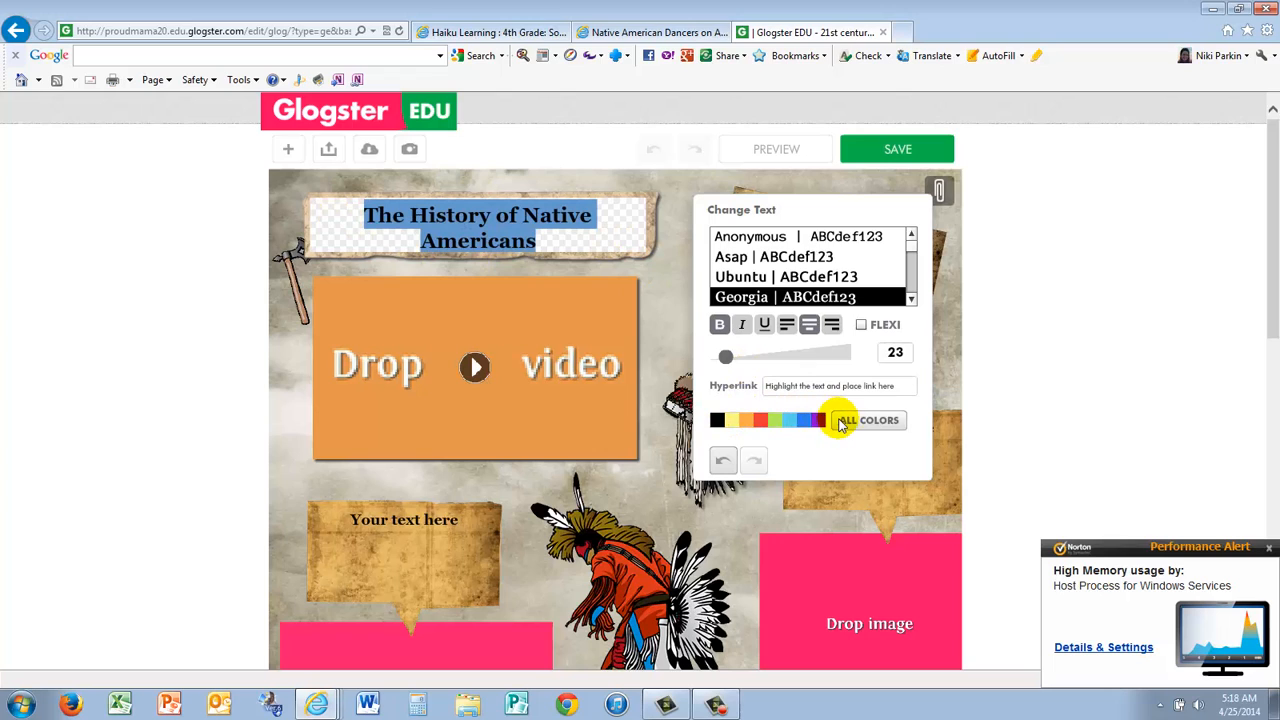
click(840, 421)
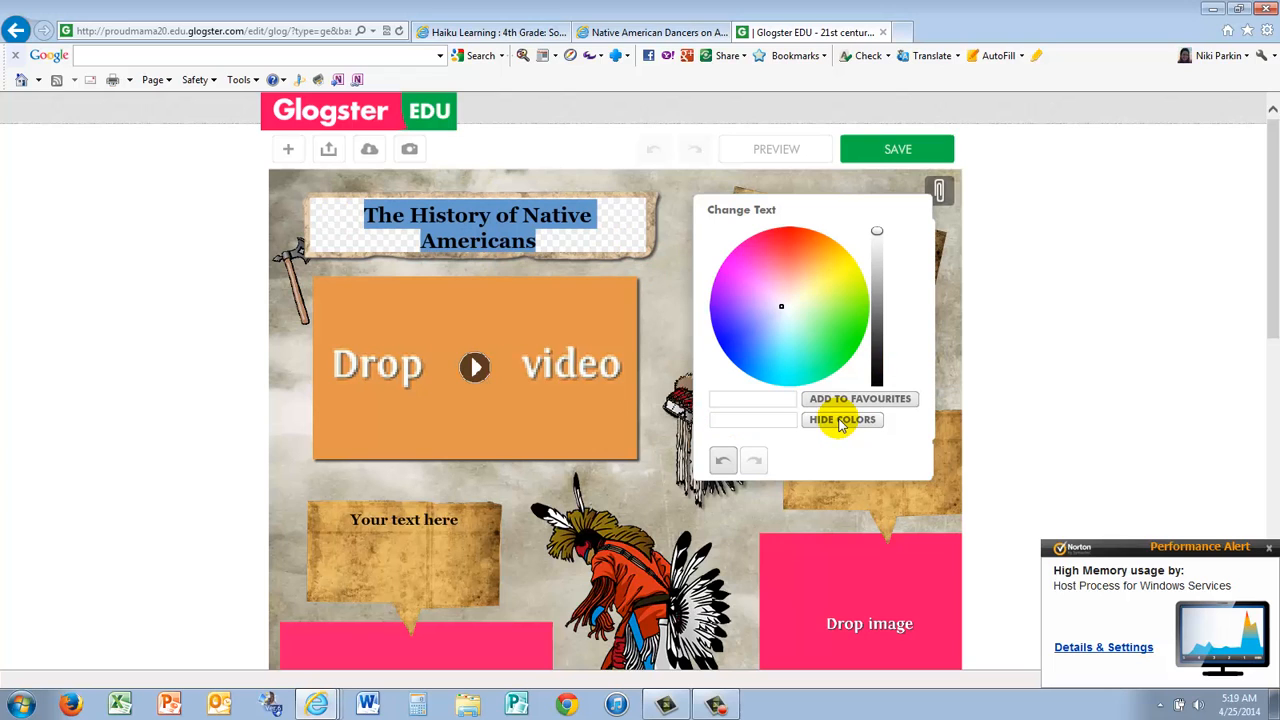
click(783, 310)
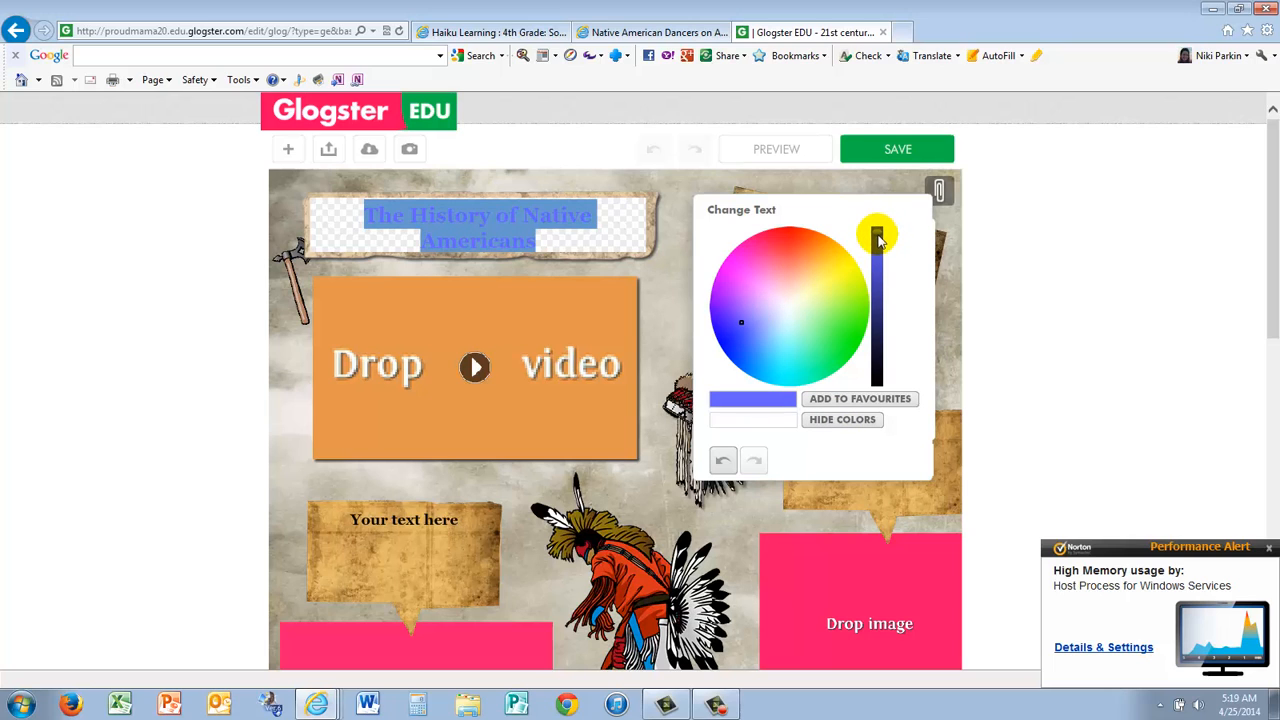
drag(880, 240, 880, 290)
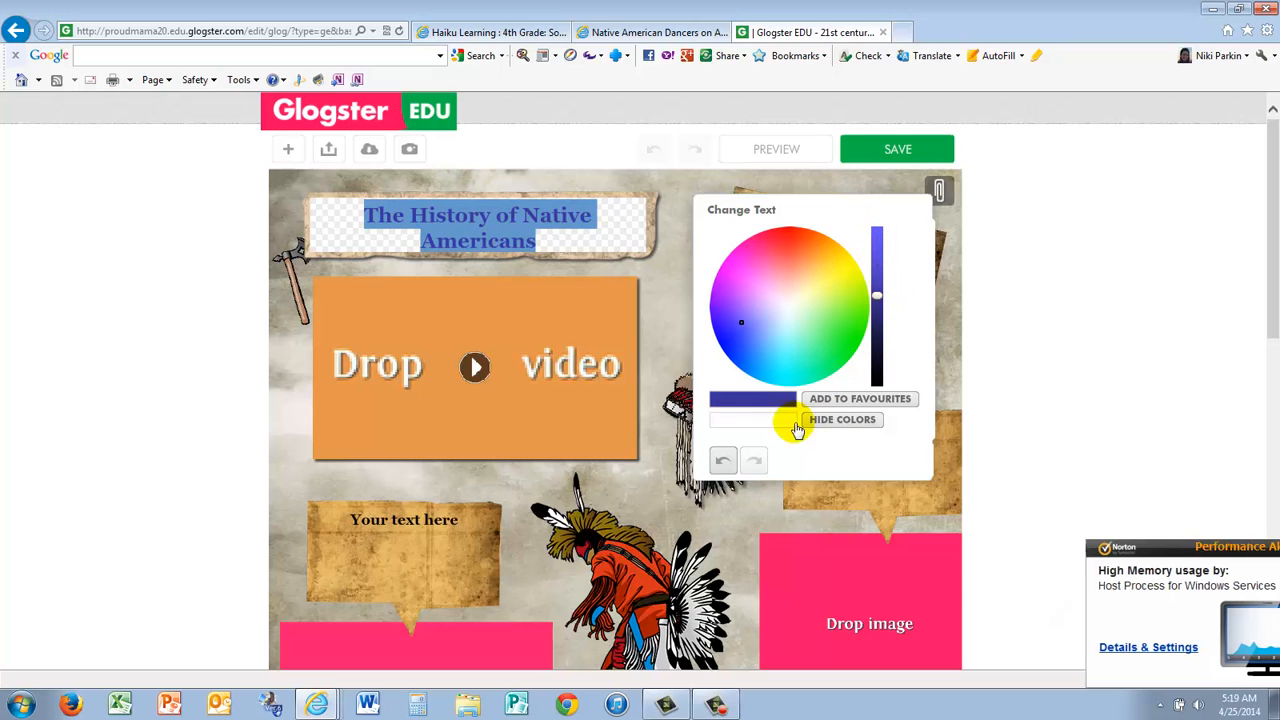
click(648, 322)
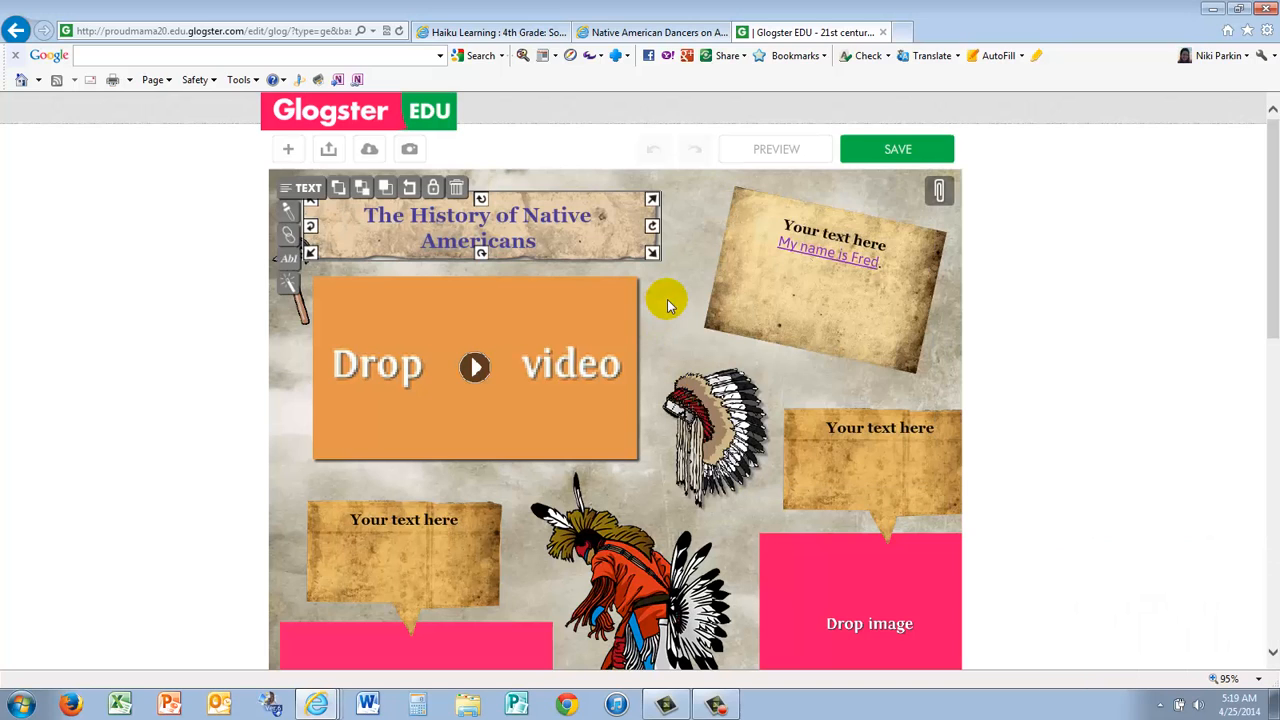
click(669, 304)
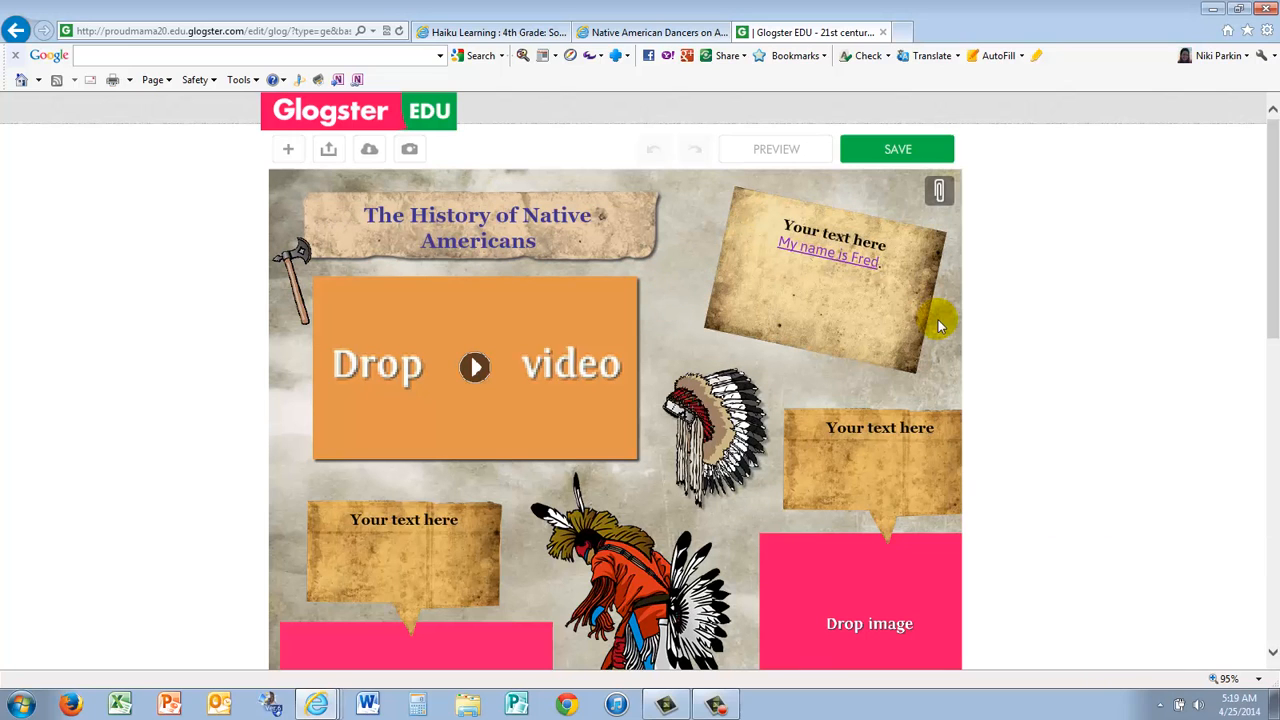
Look over the glog's remaining text placeholders and check the Fun Activity #1 requirements on the Haiku Learning page.
drag(1270, 296, 1271, 346)
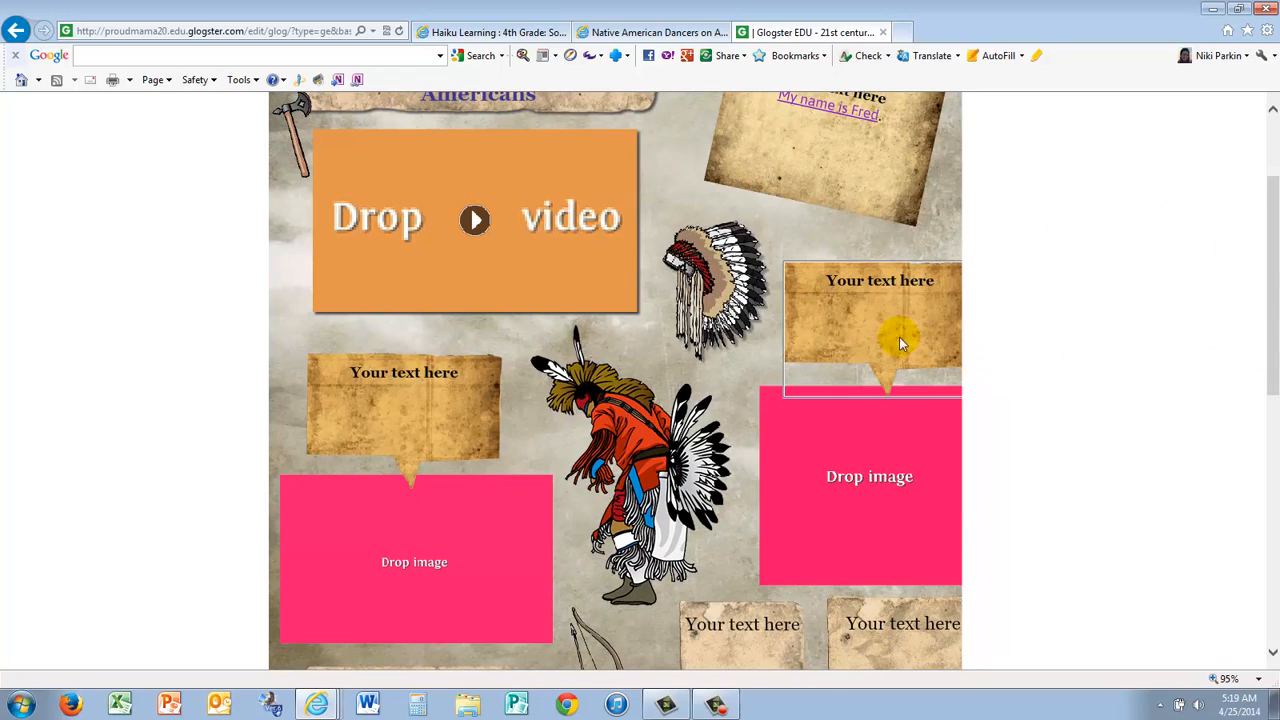
click(883, 308)
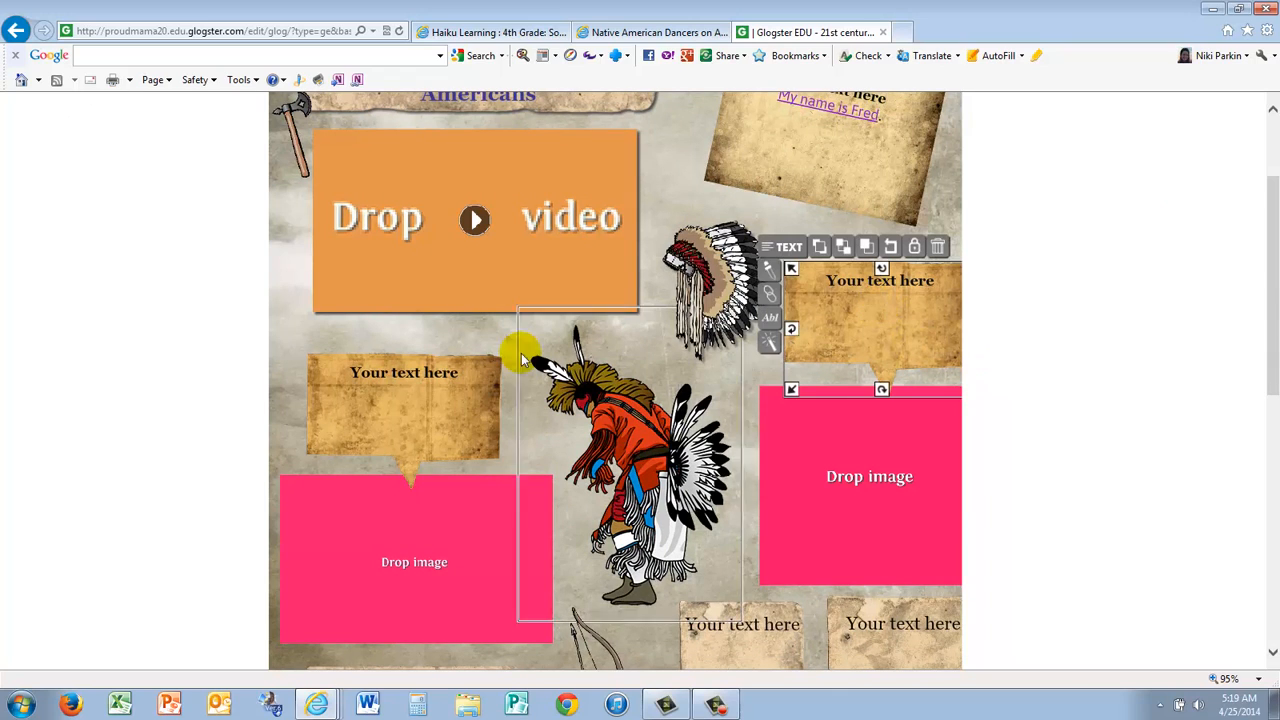
click(351, 390)
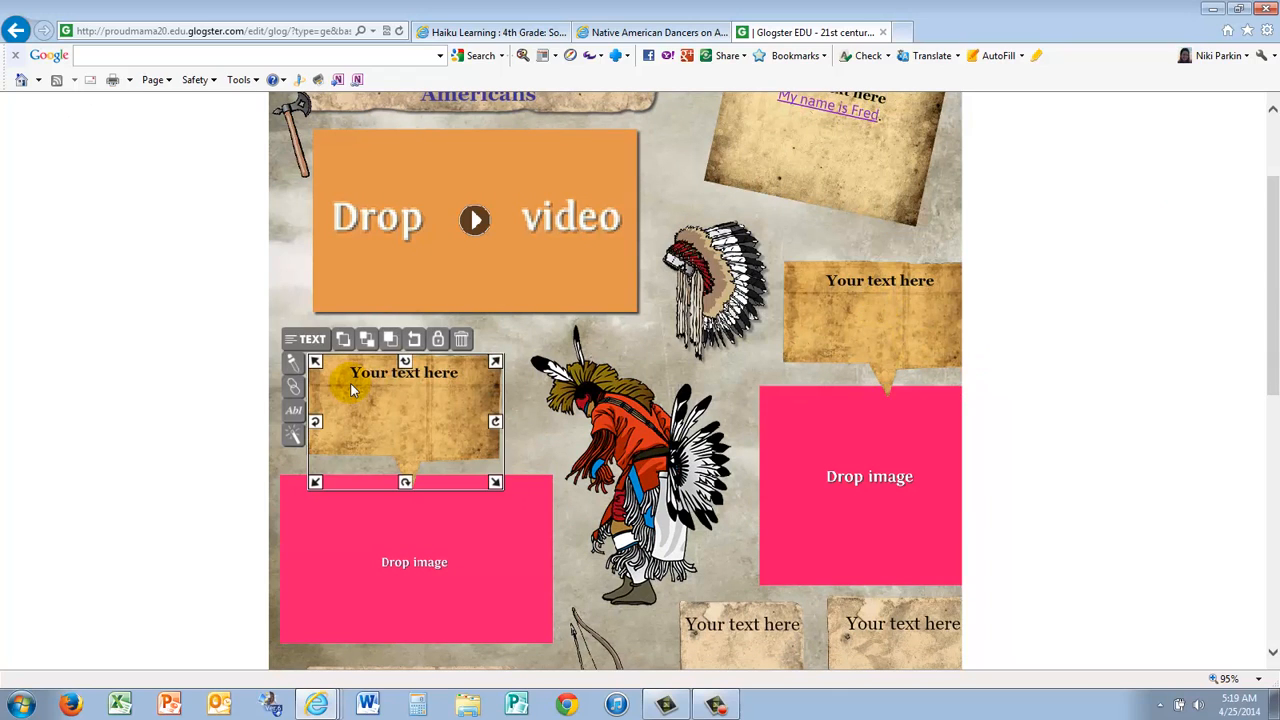
click(734, 648)
click(893, 650)
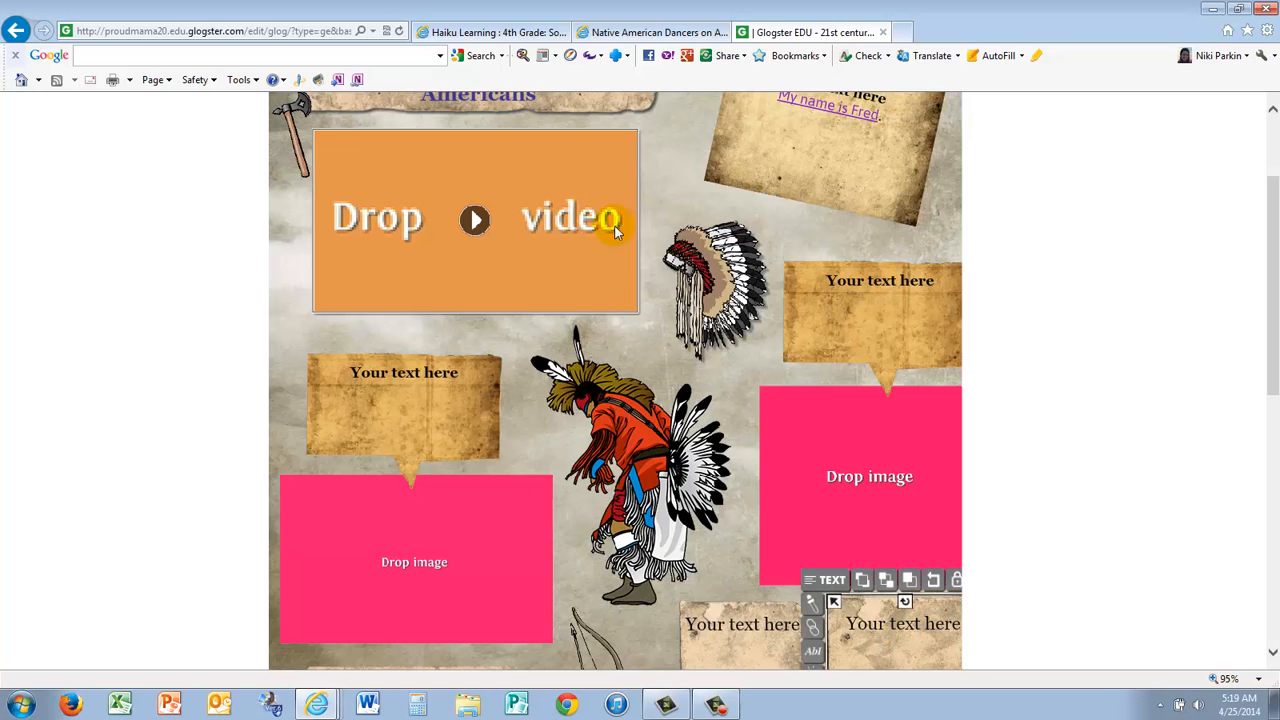
click(536, 34)
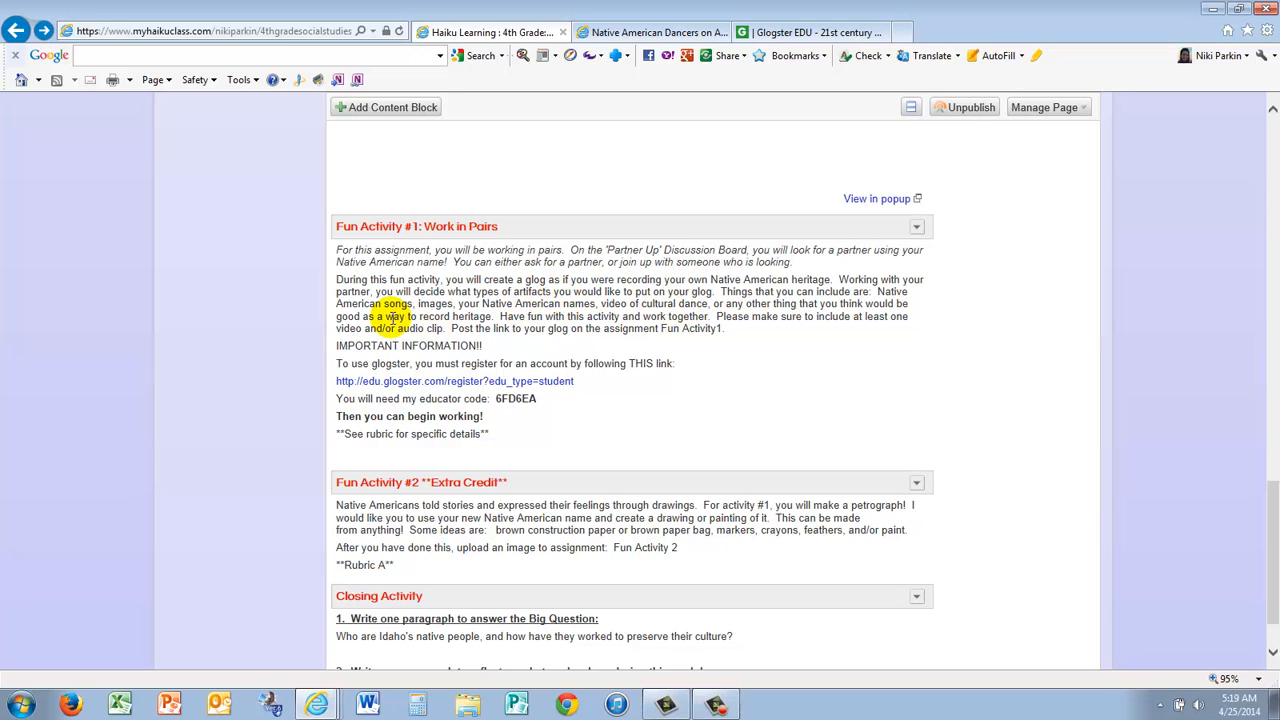
click(770, 32)
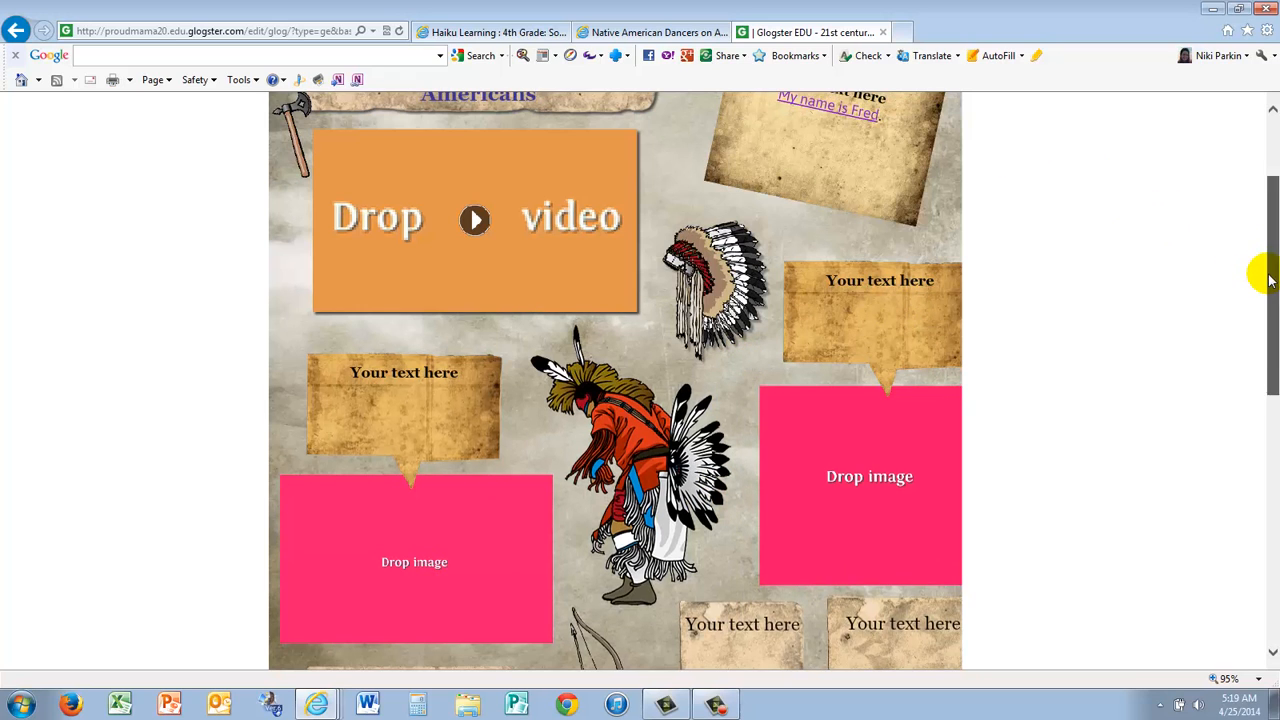
Open the video library for the "Drop video" placeholder, browse the YouTube categories, and return to My Videos.
drag(1262, 271, 1257, 229)
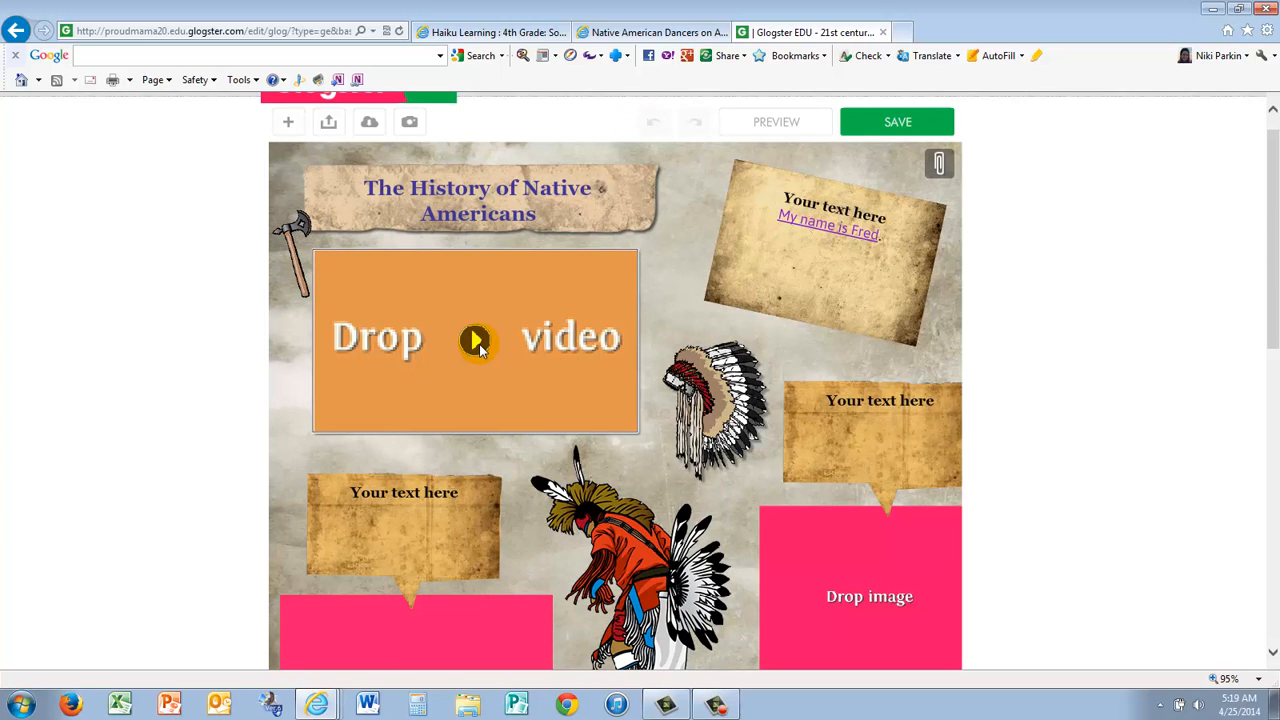
click(477, 343)
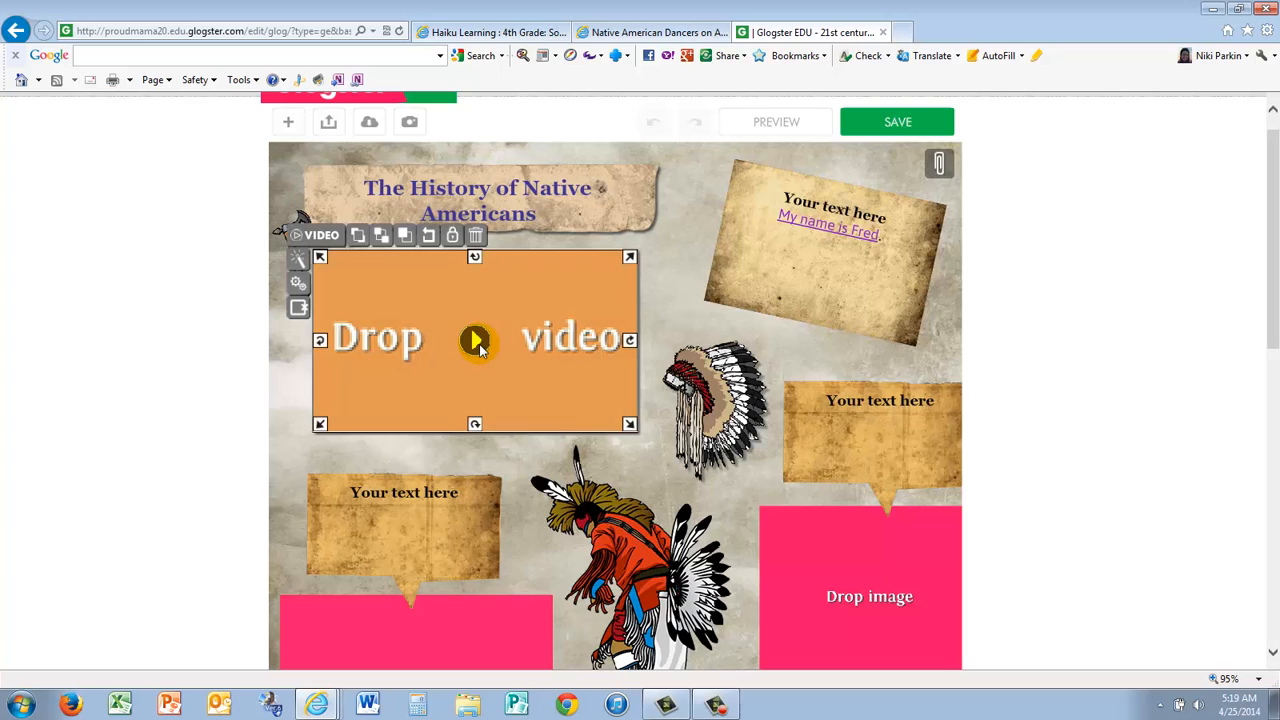
click(329, 237)
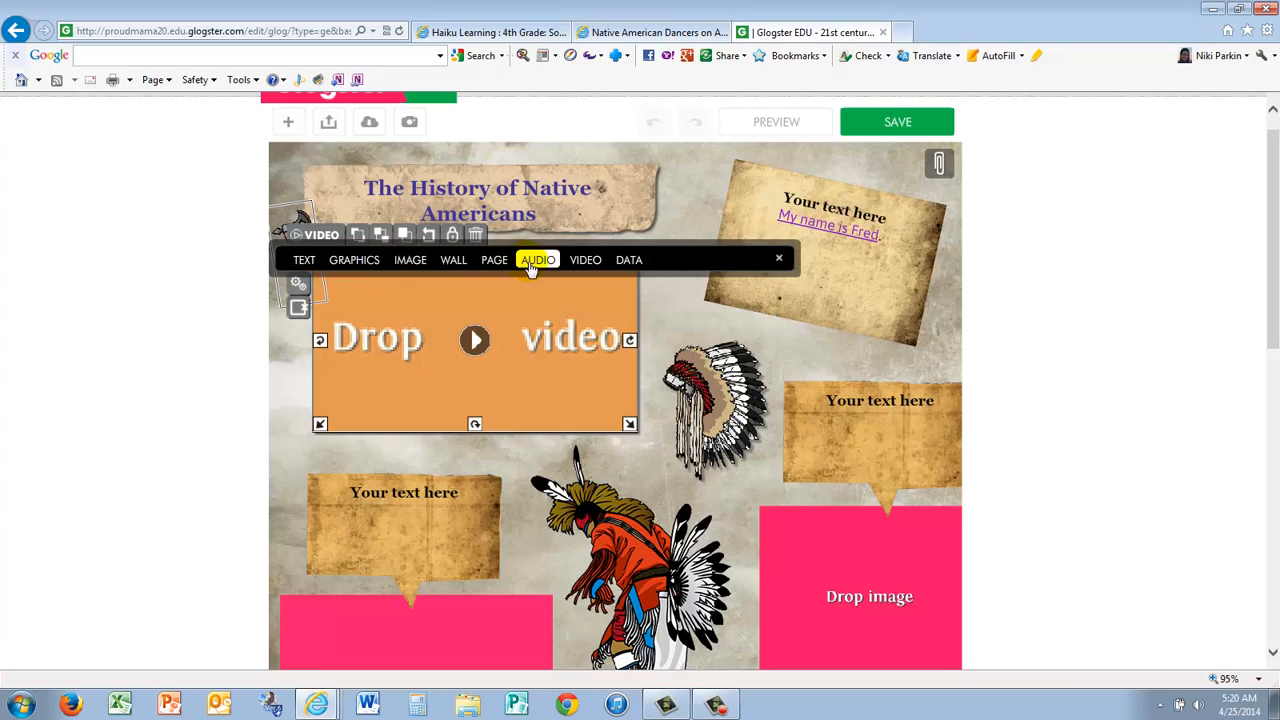
click(577, 262)
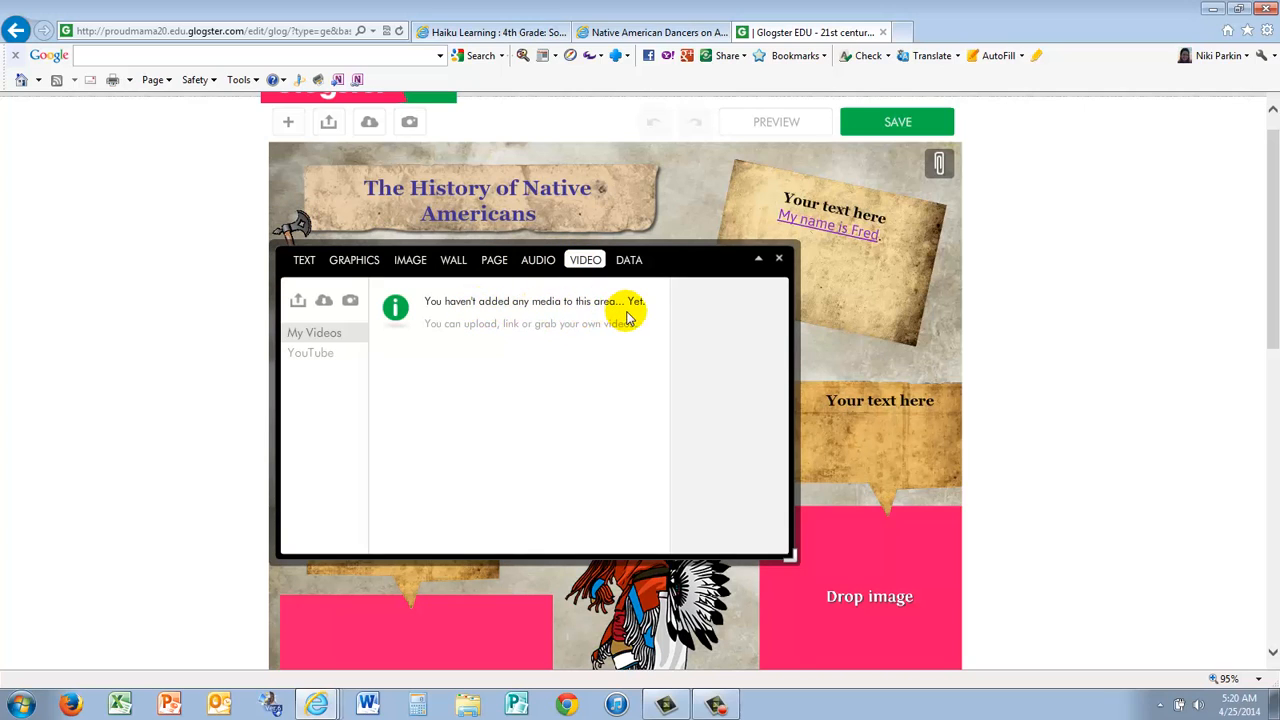
click(316, 353)
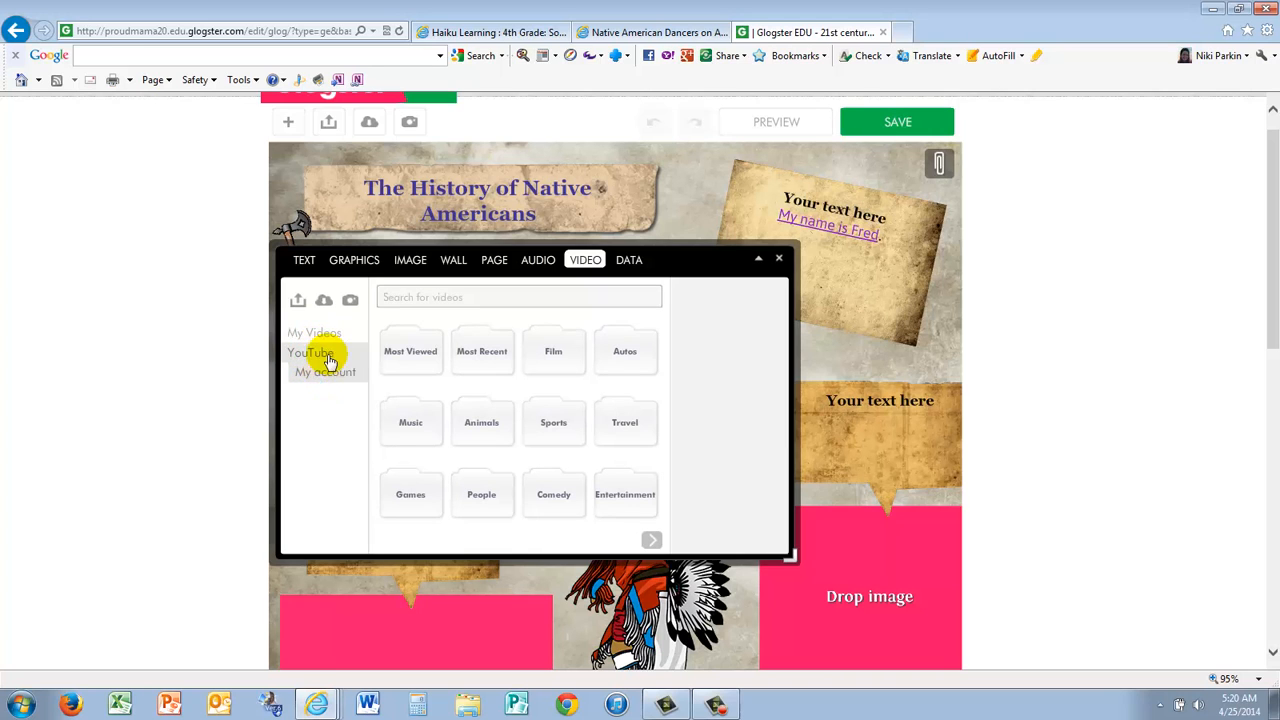
click(330, 338)
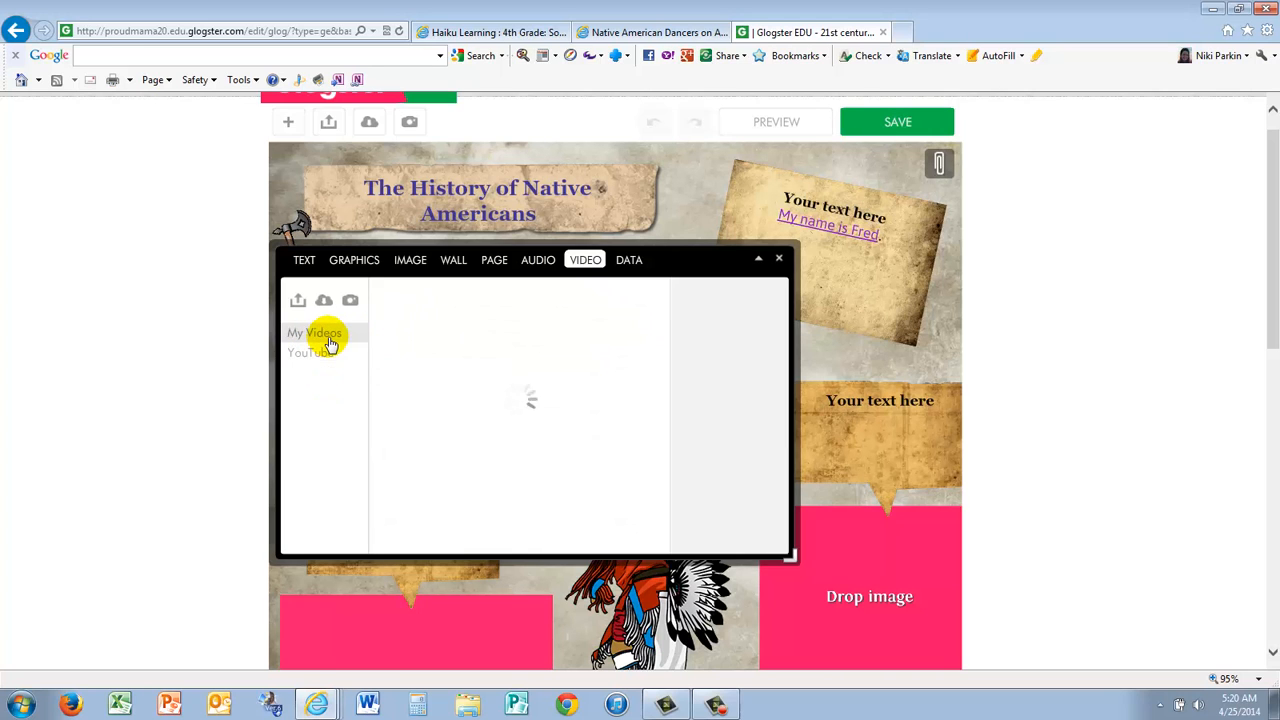
Switch to the "Native American Dancers on American Prairie Reserve" YouTube video and preview it from about 1:32.
click(610, 33)
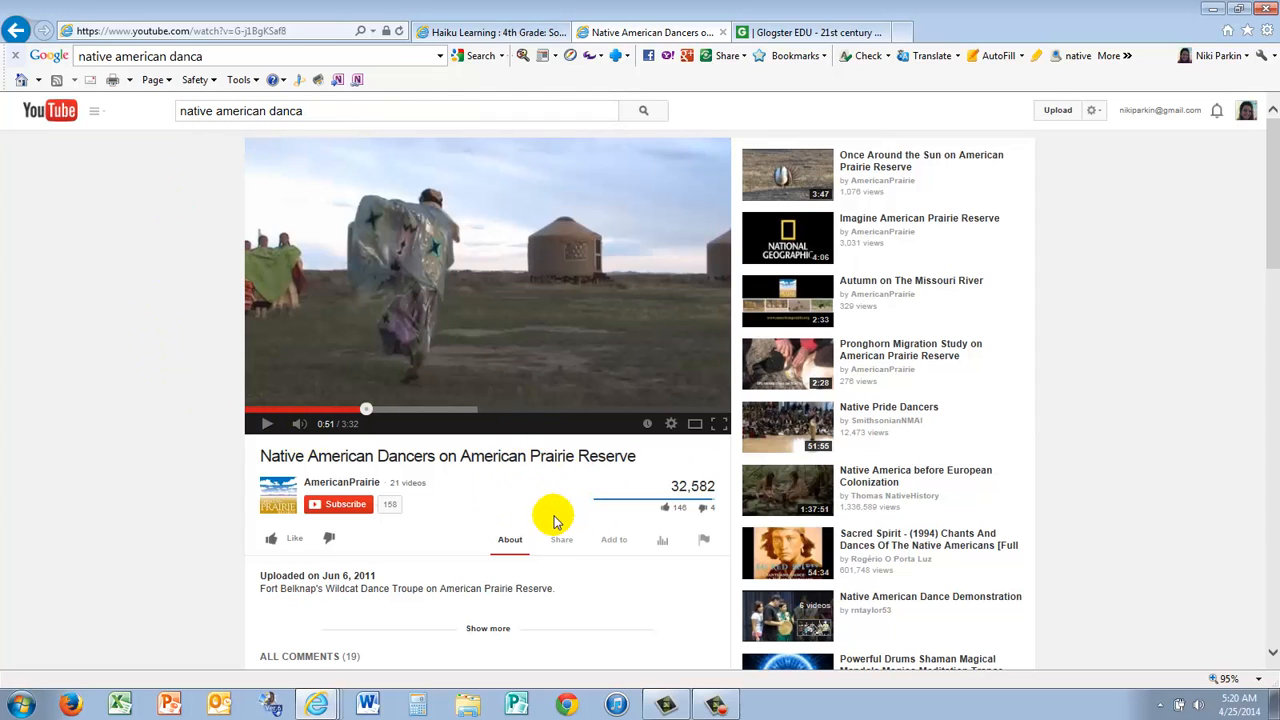
click(267, 428)
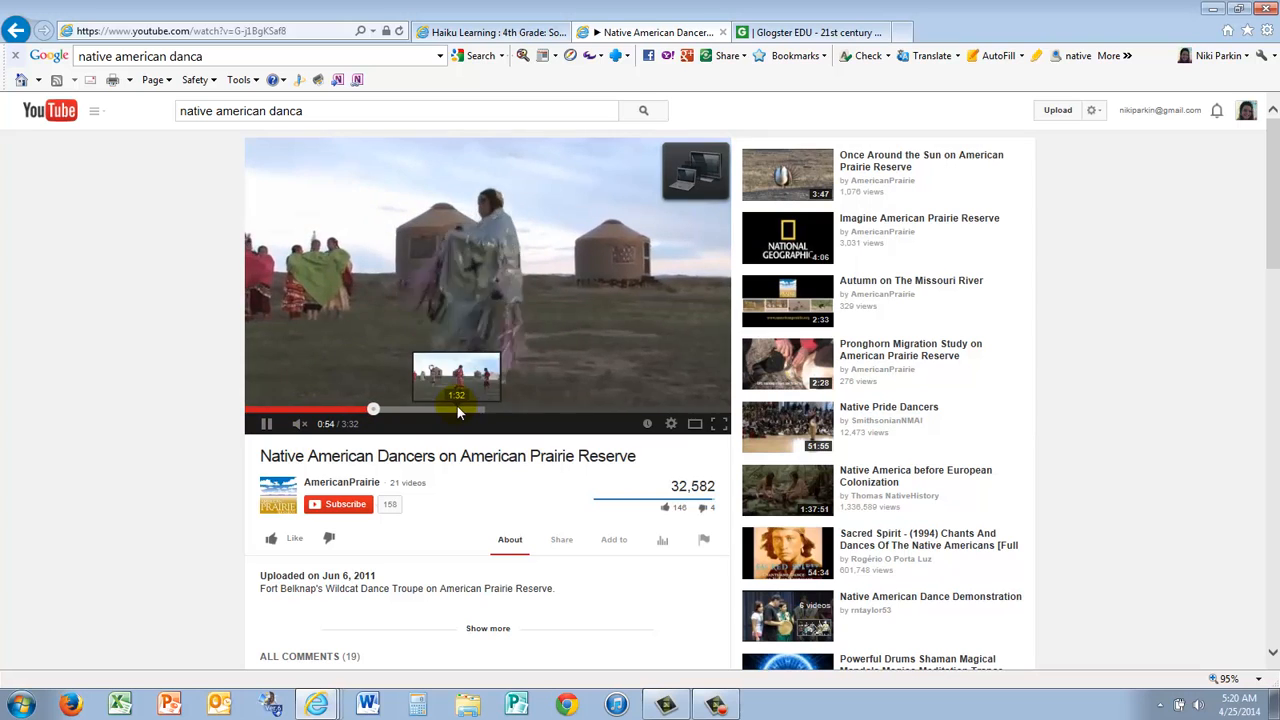
click(457, 411)
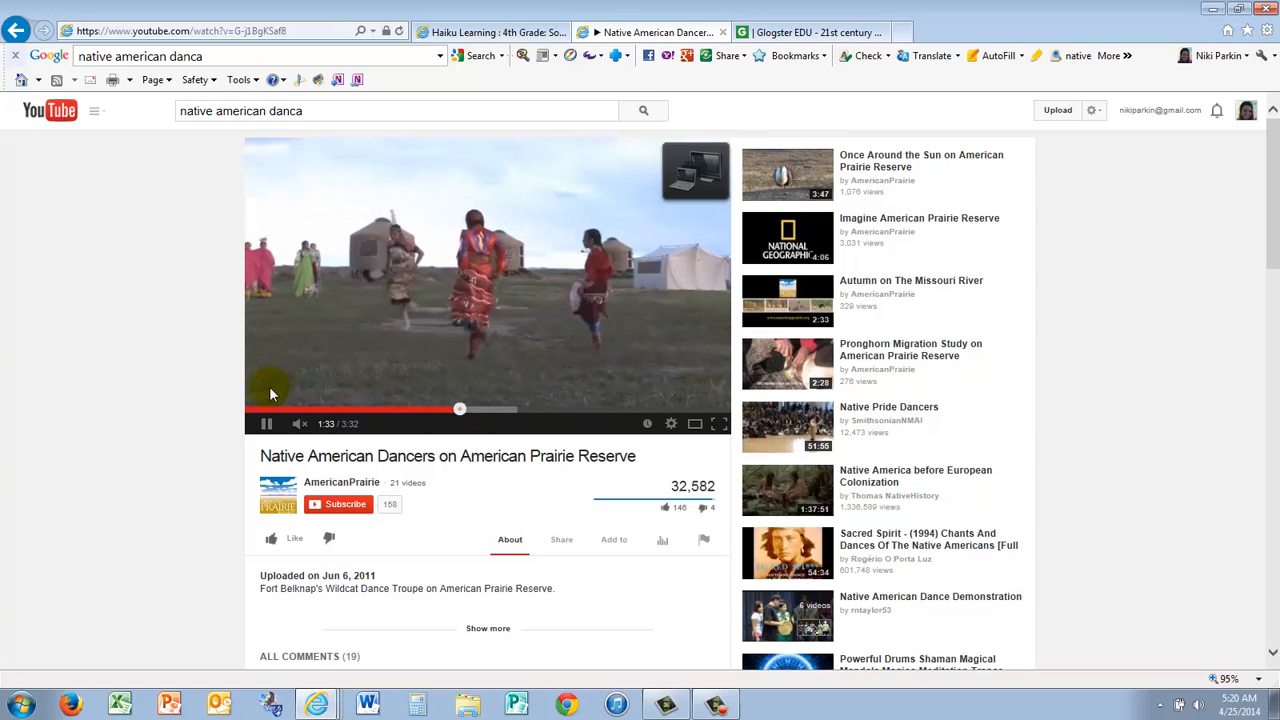
click(266, 426)
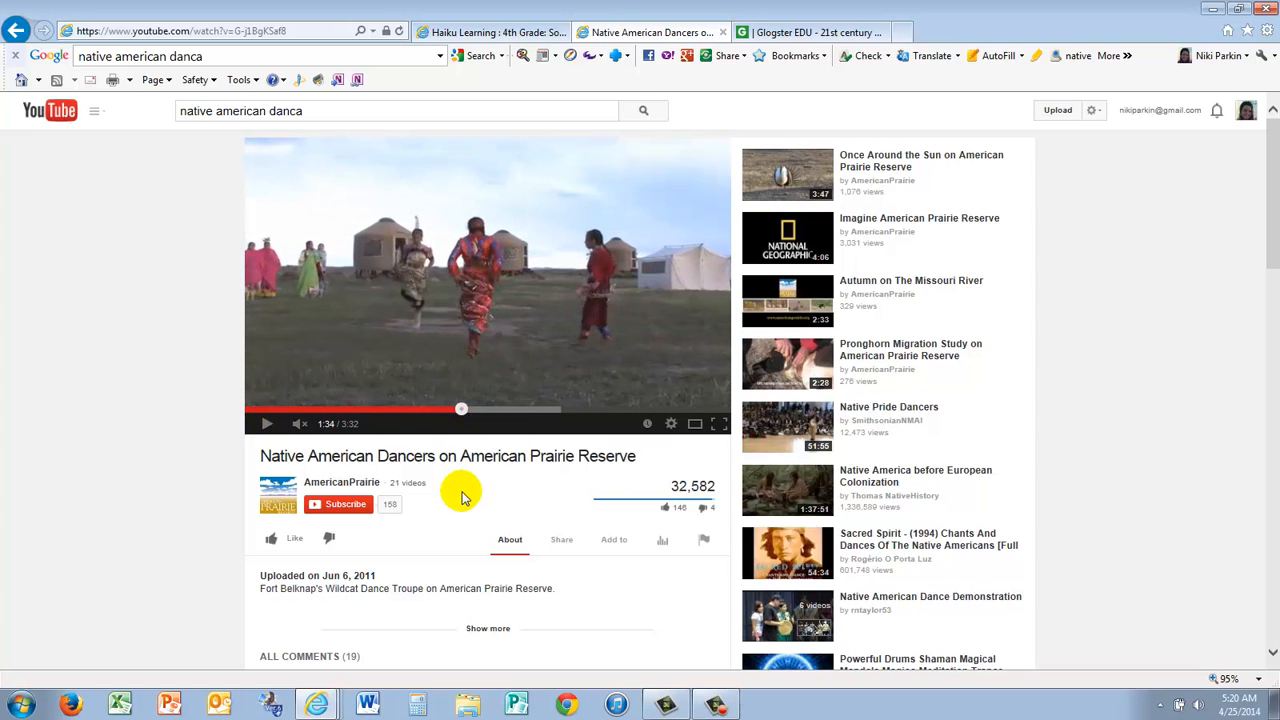
Copy the YouTube dance video's embed code from its sharing options and return to the glog.
click(561, 541)
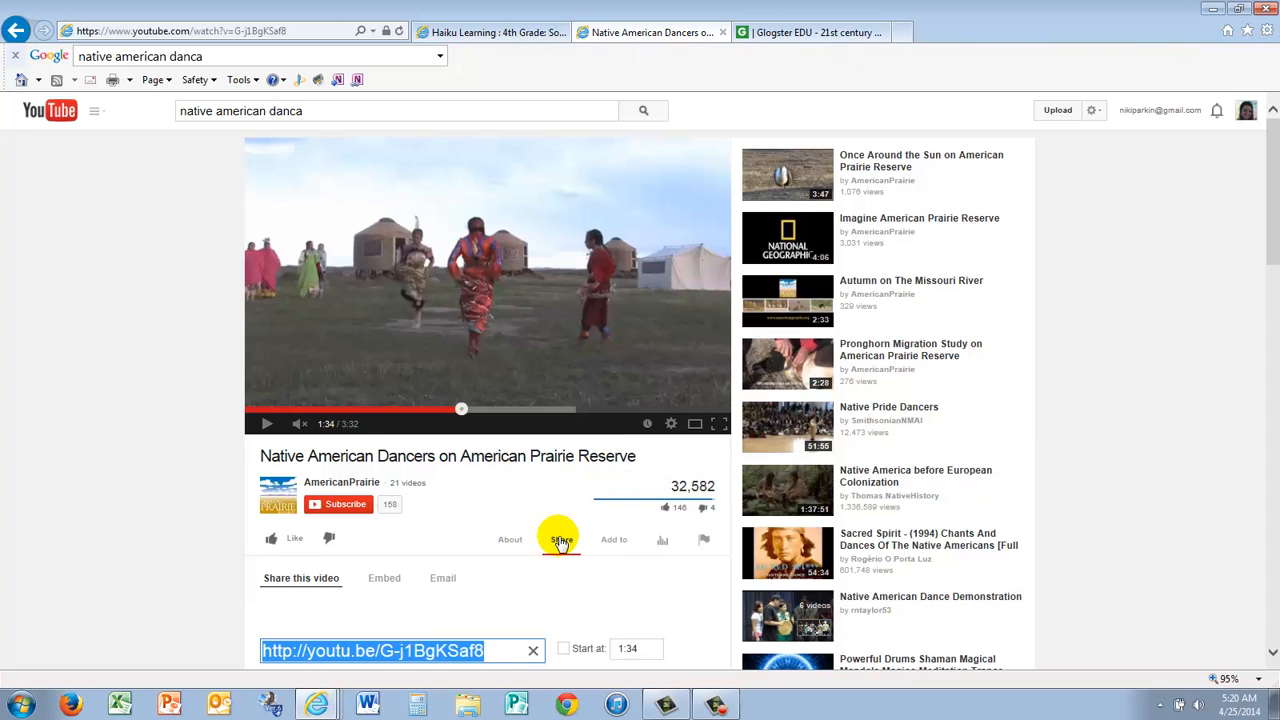
drag(1266, 234, 1273, 270)
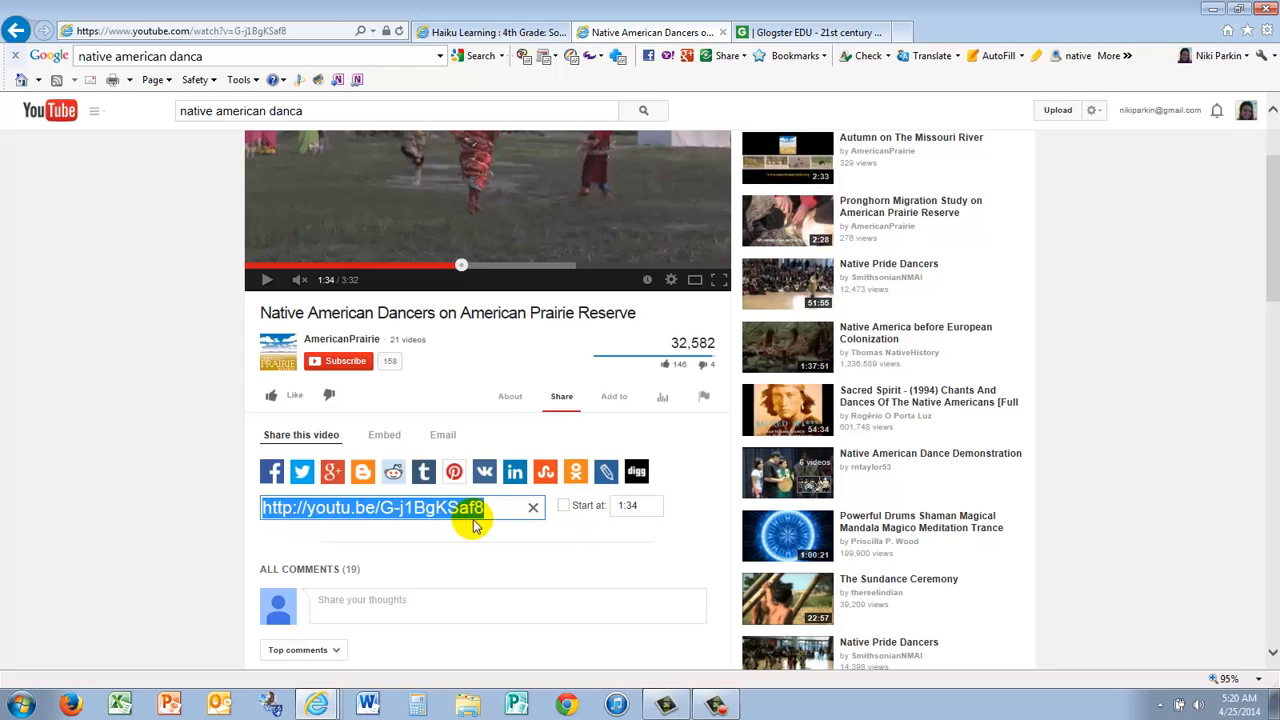
click(378, 438)
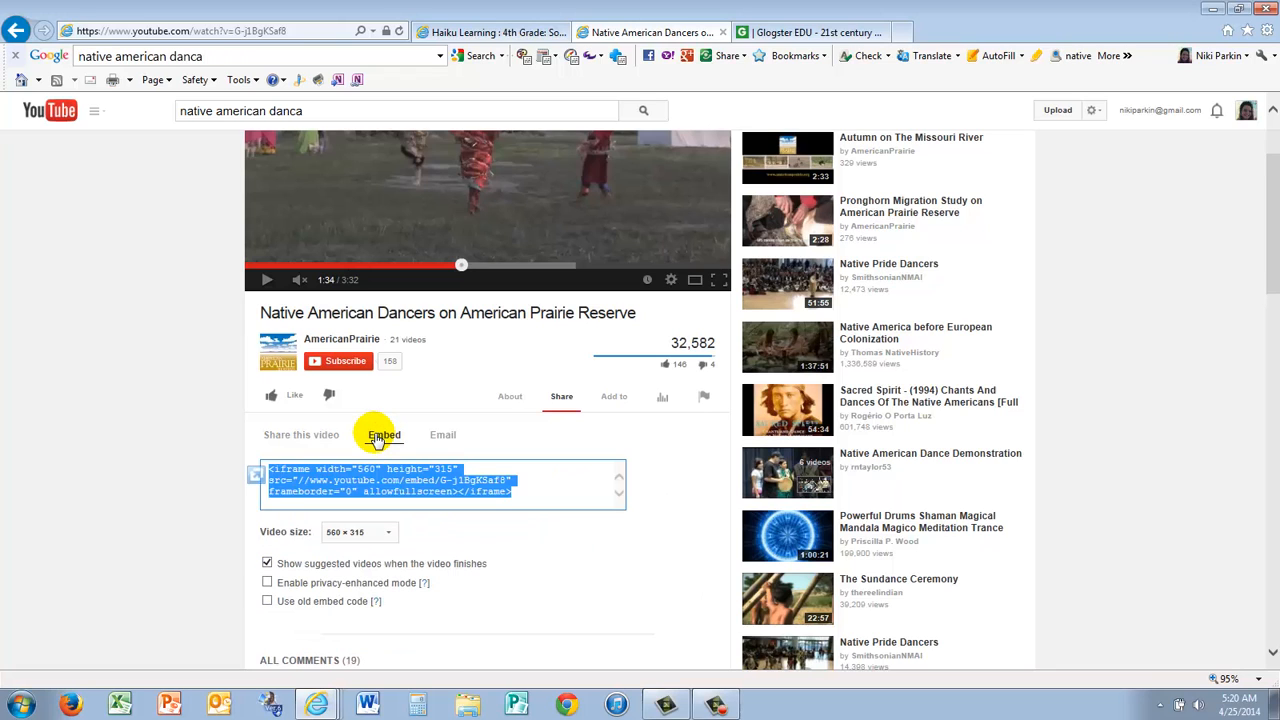
click(520, 497)
drag(520, 497, 268, 478)
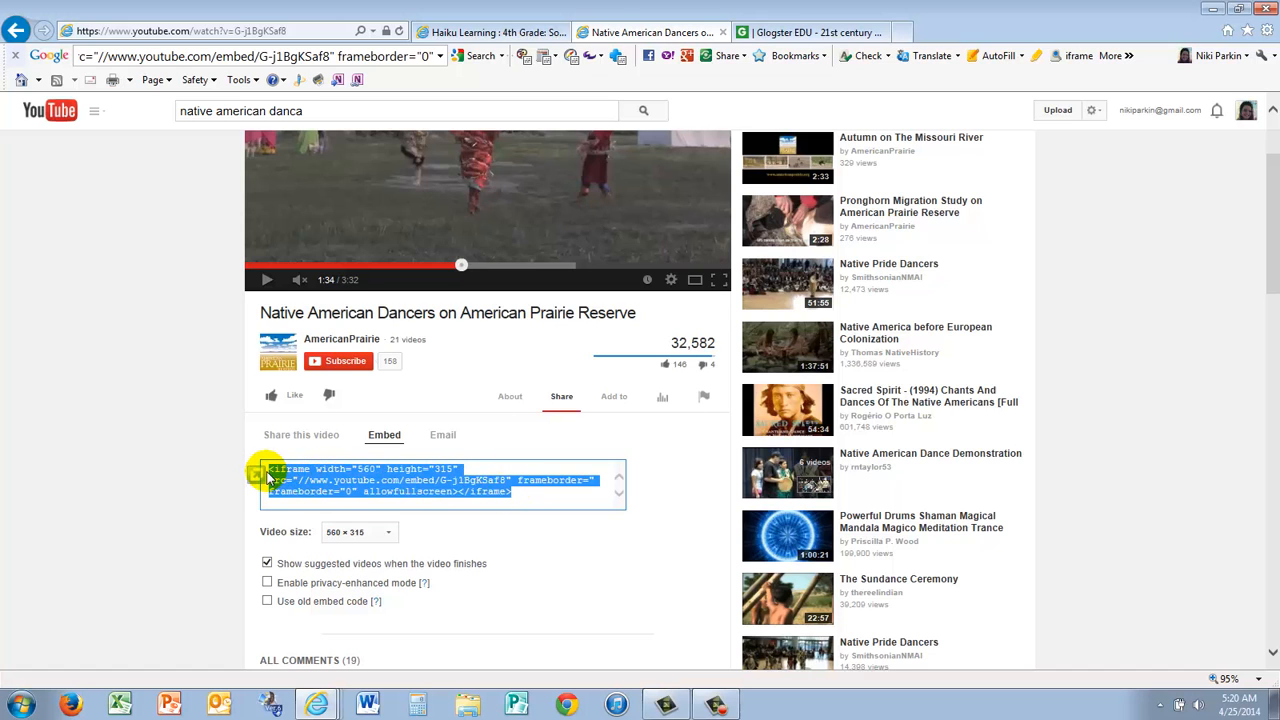
click(743, 33)
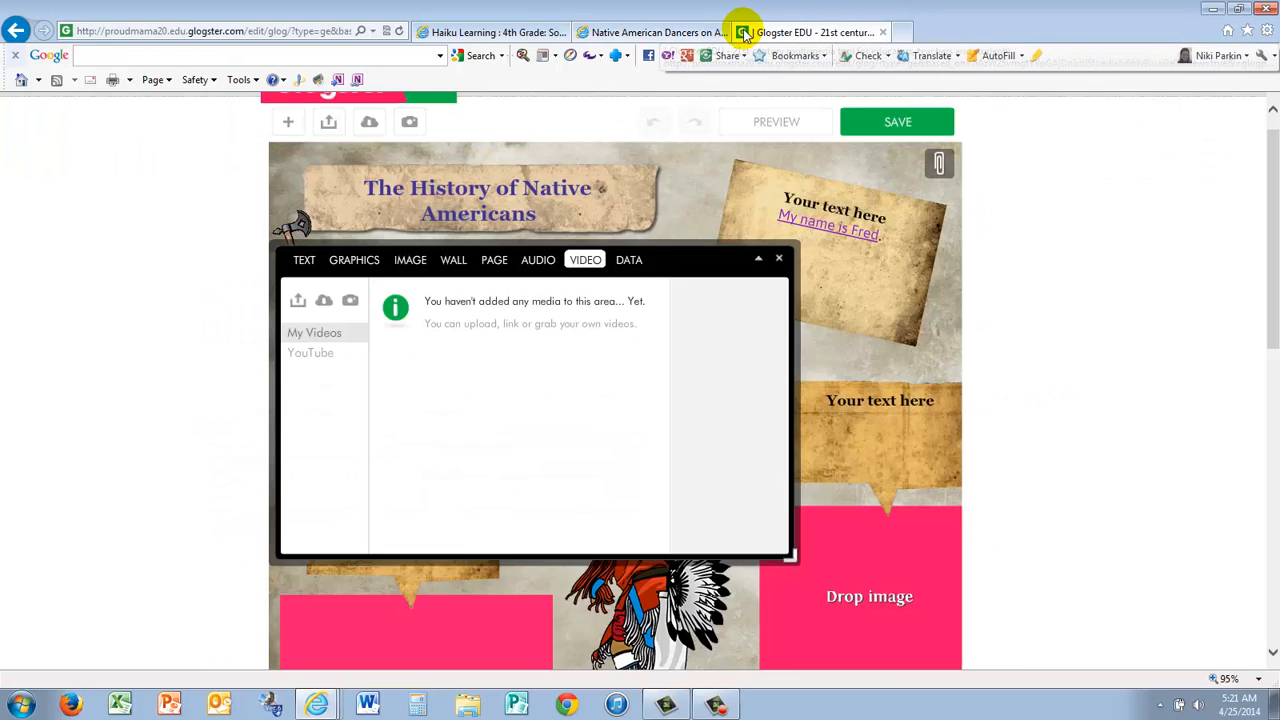
Dismiss the file upload dialog and open the option for linking media from the web.
click(324, 305)
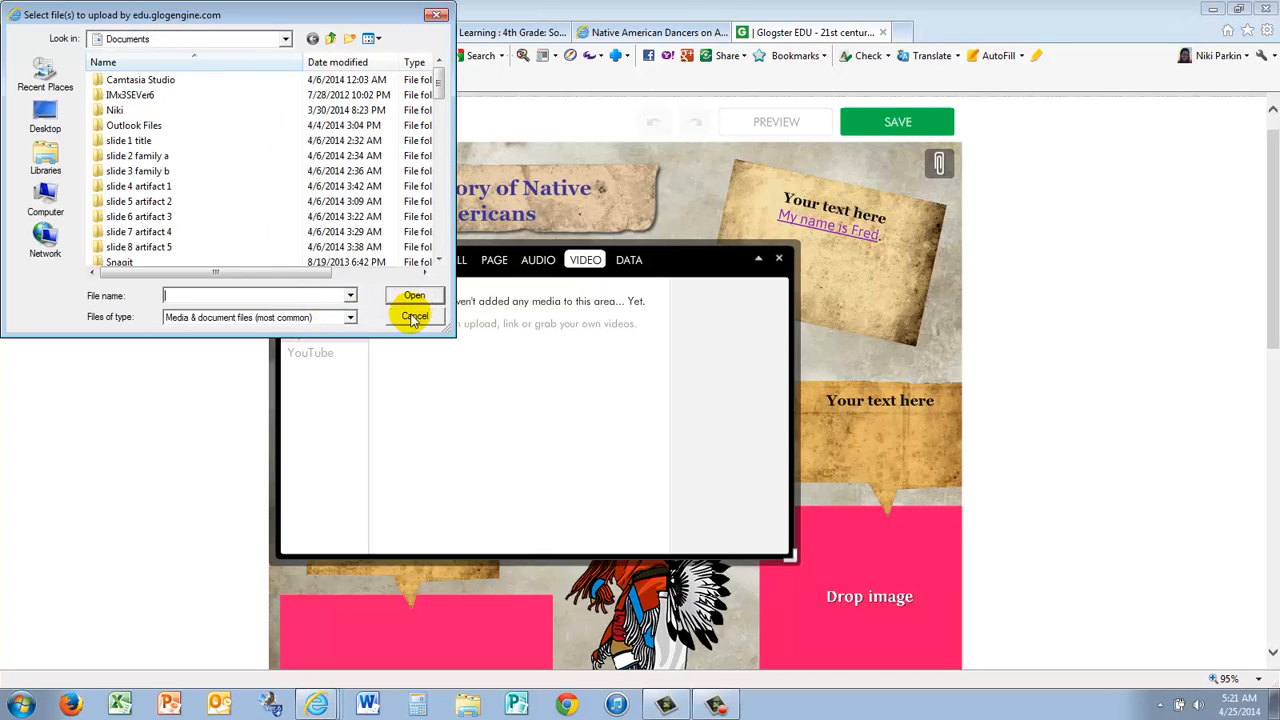
click(409, 316)
click(324, 303)
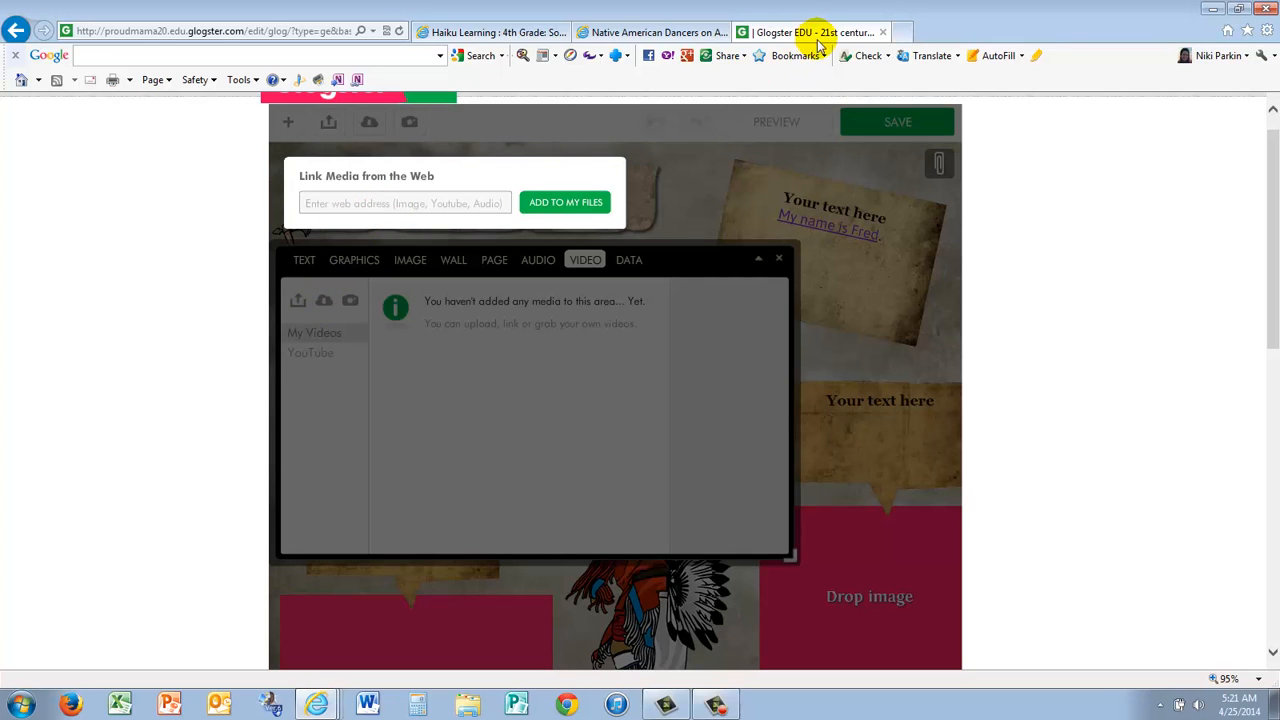
click(694, 32)
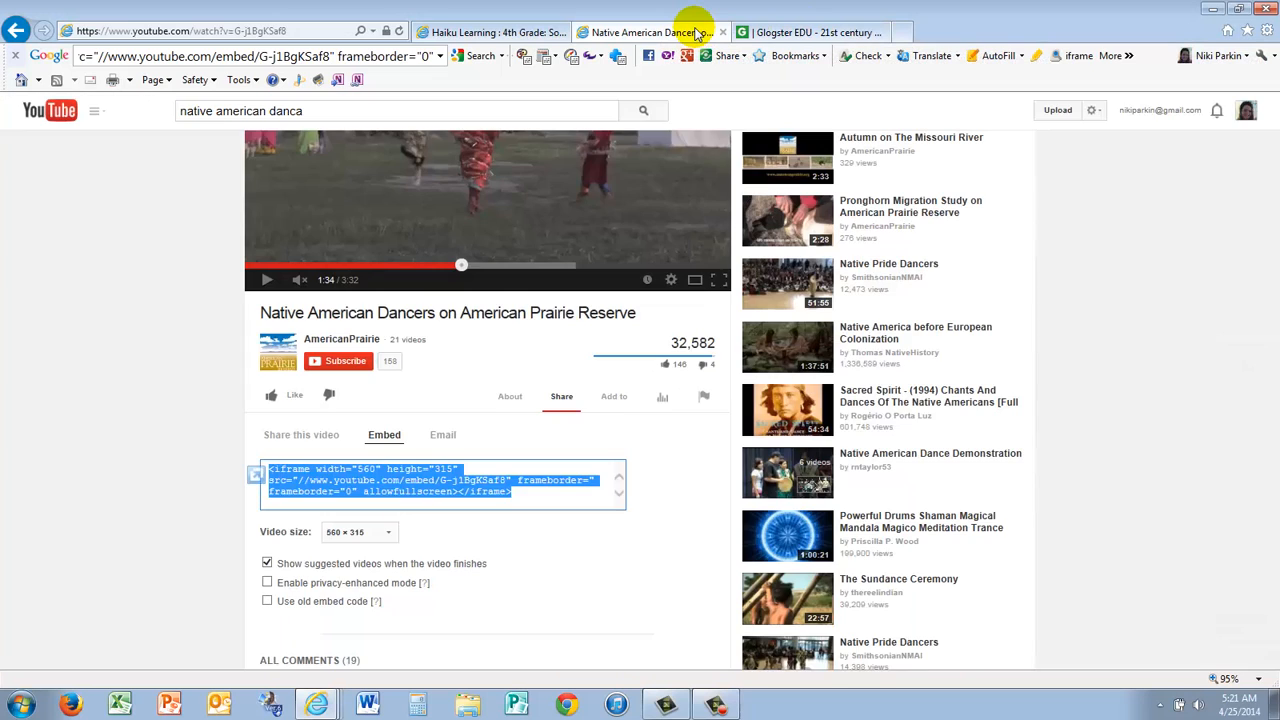
click(329, 436)
click(500, 510)
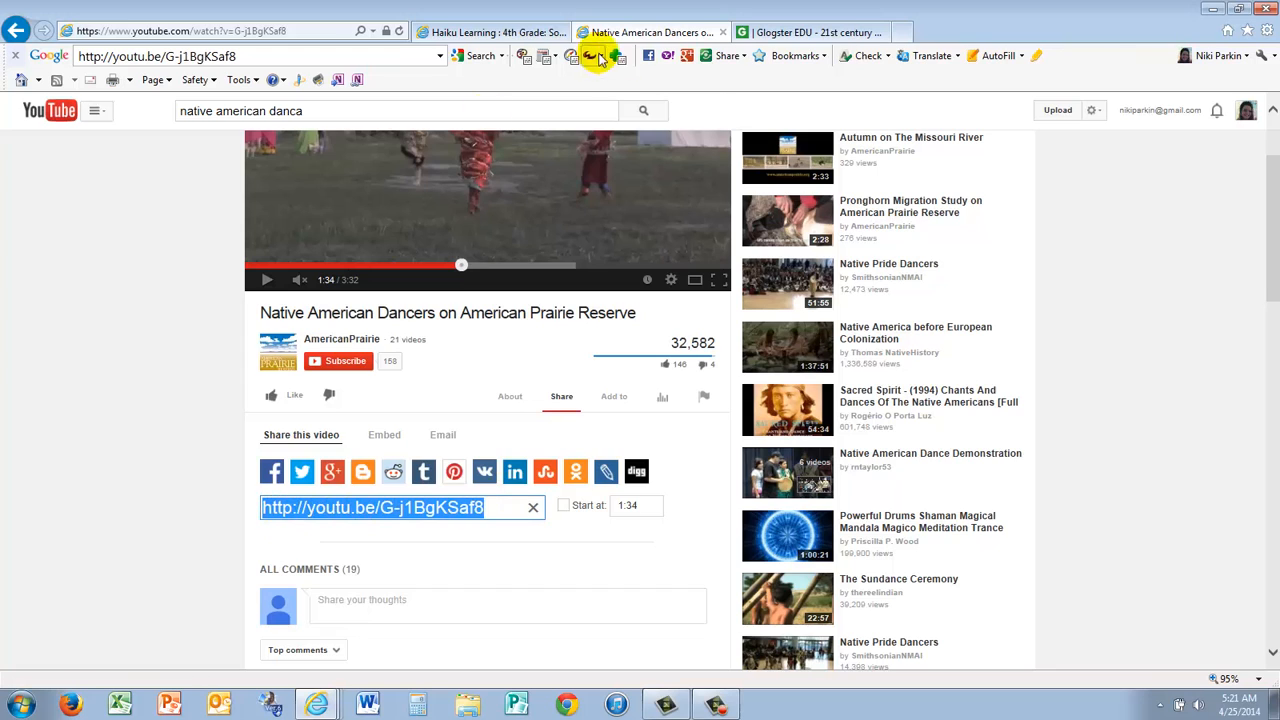
click(770, 34)
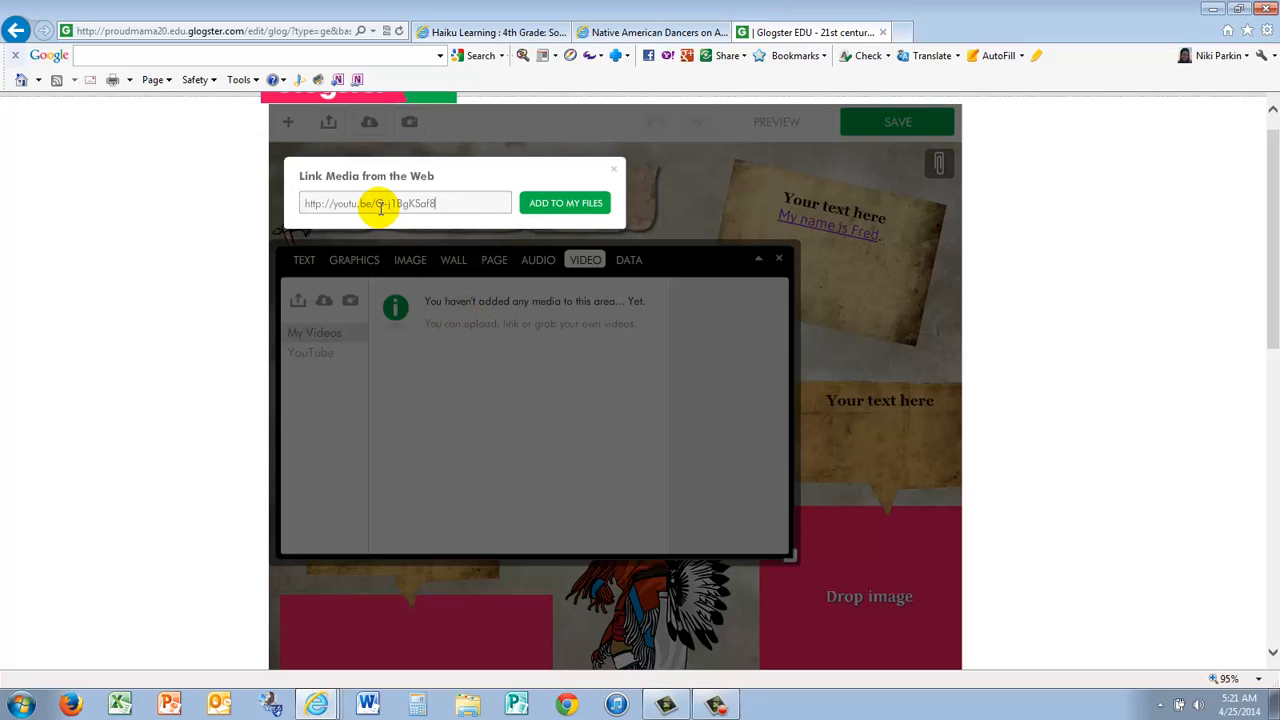
click(533, 208)
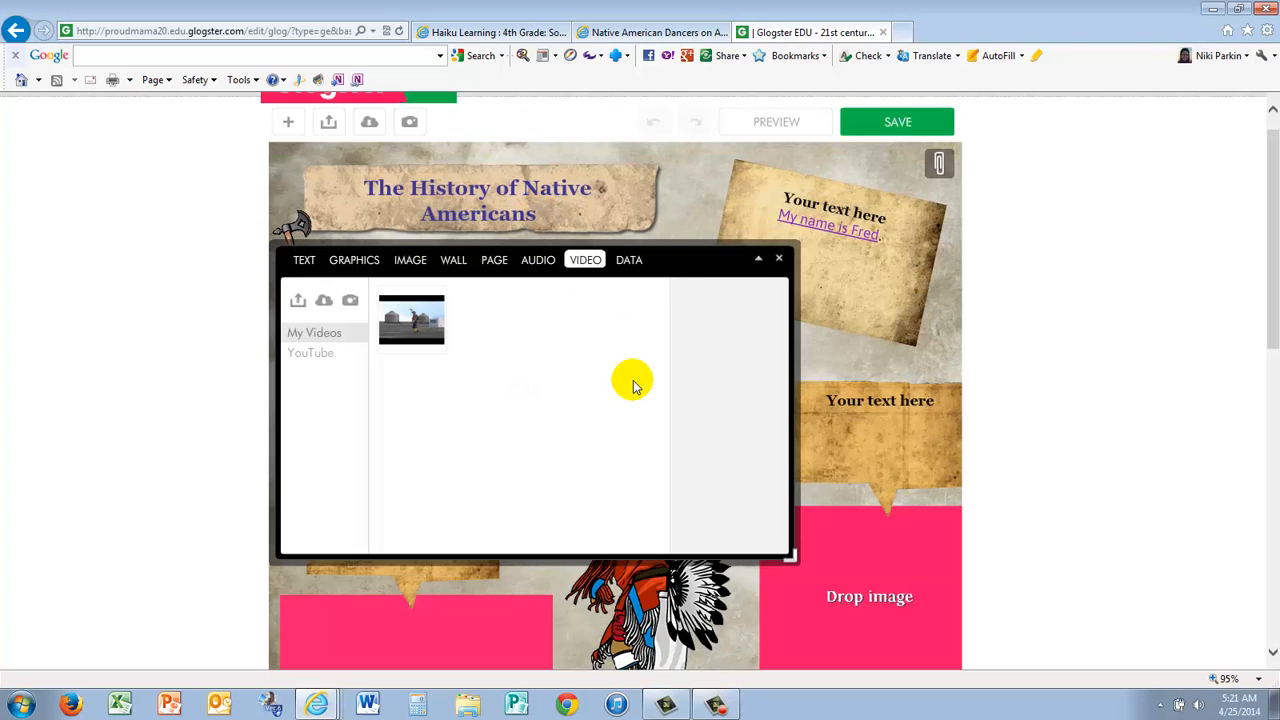
Select the dance video in My Videos and try the ornate gold frame and a parchment frame from the Papers category.
click(411, 319)
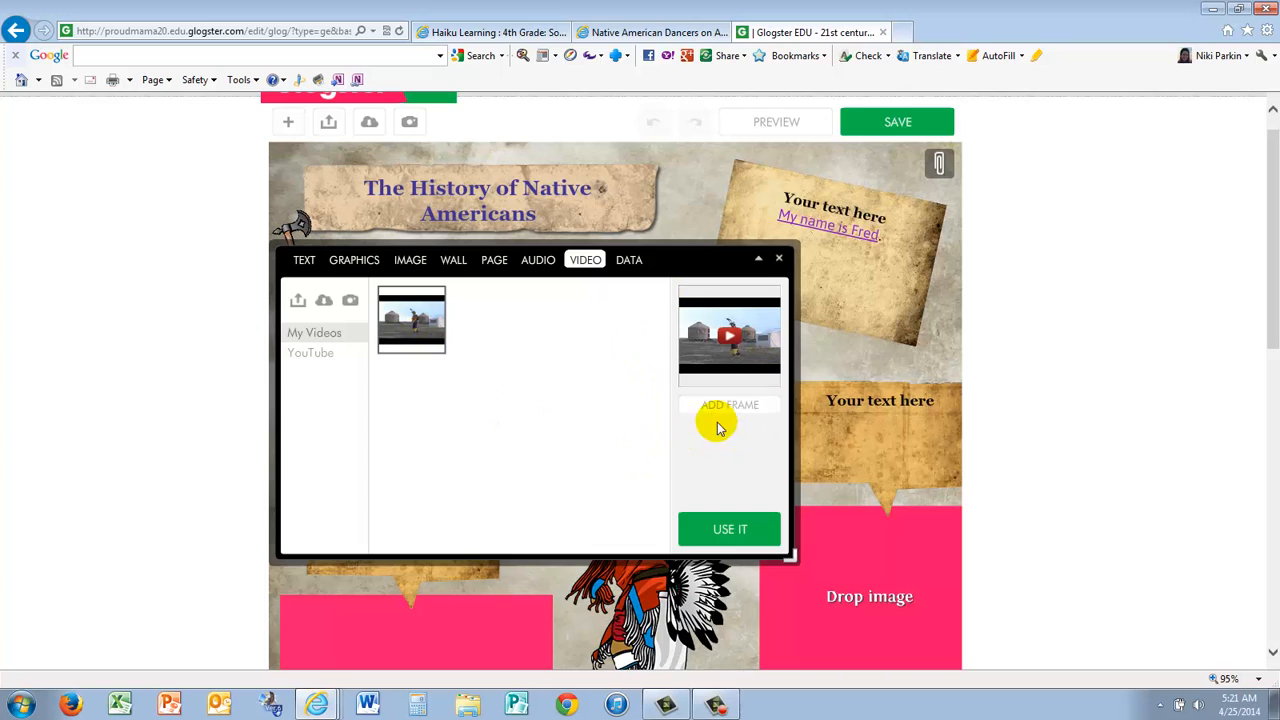
click(730, 405)
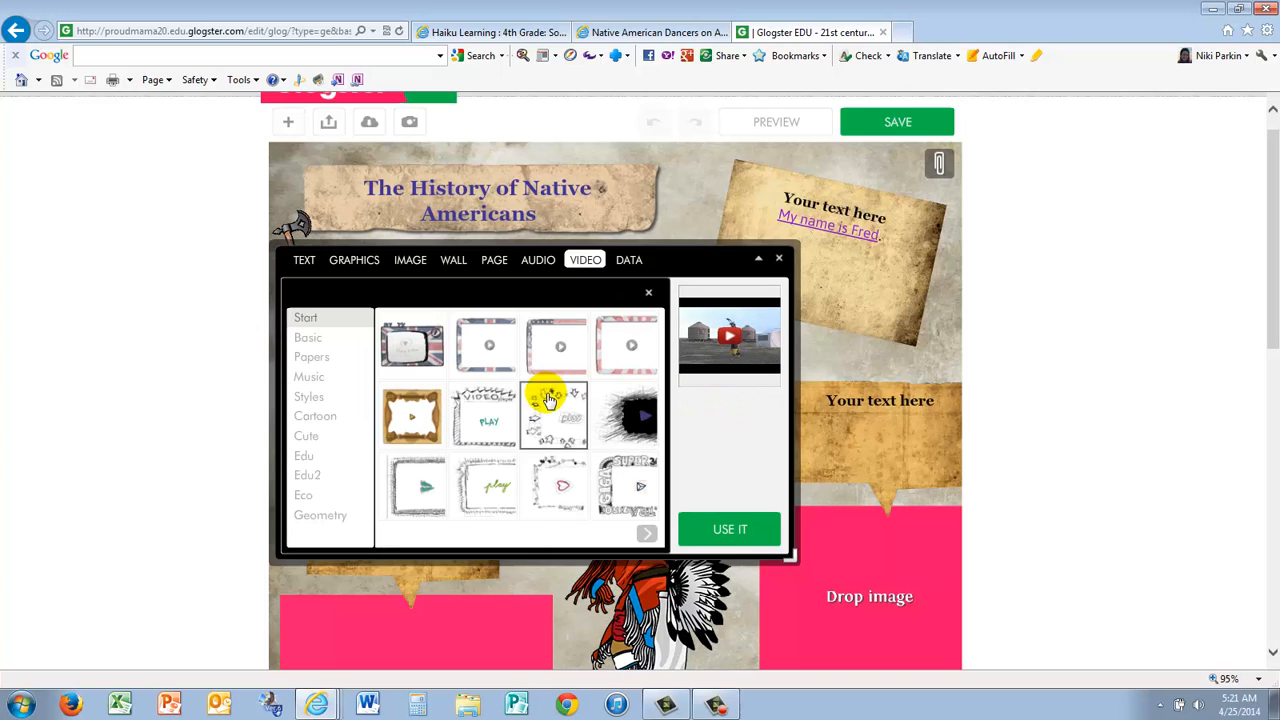
click(412, 428)
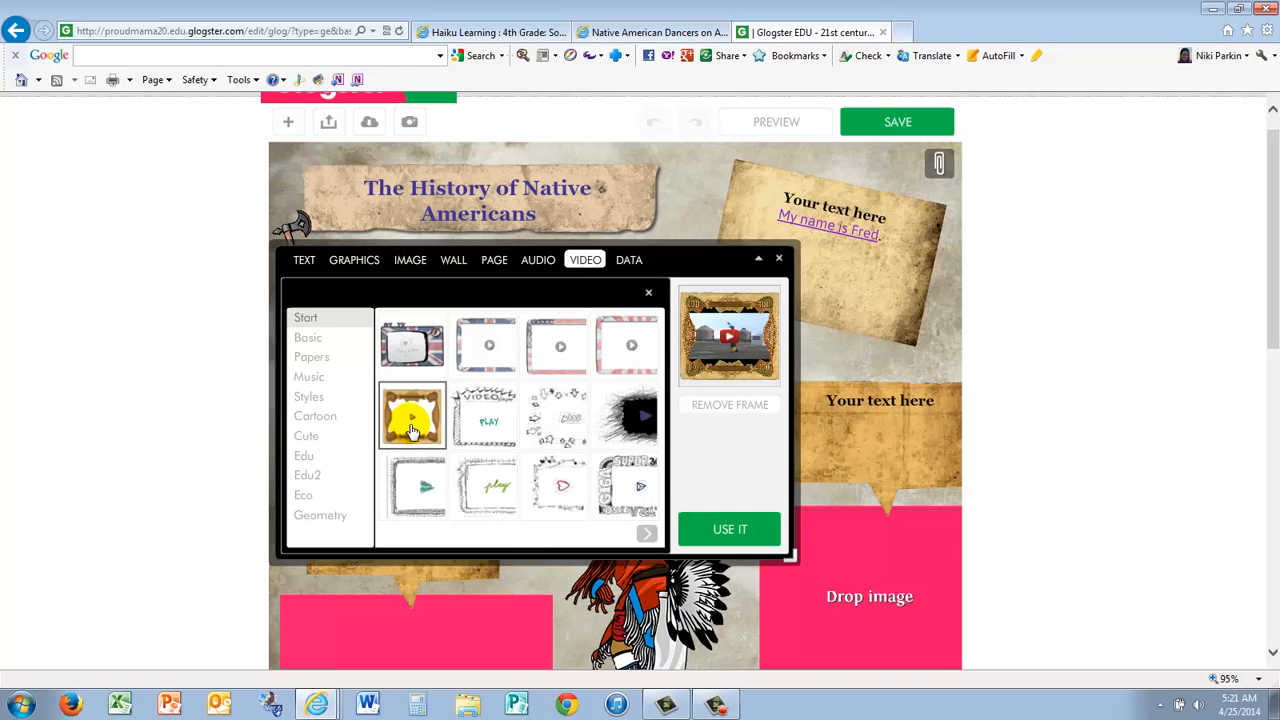
click(311, 362)
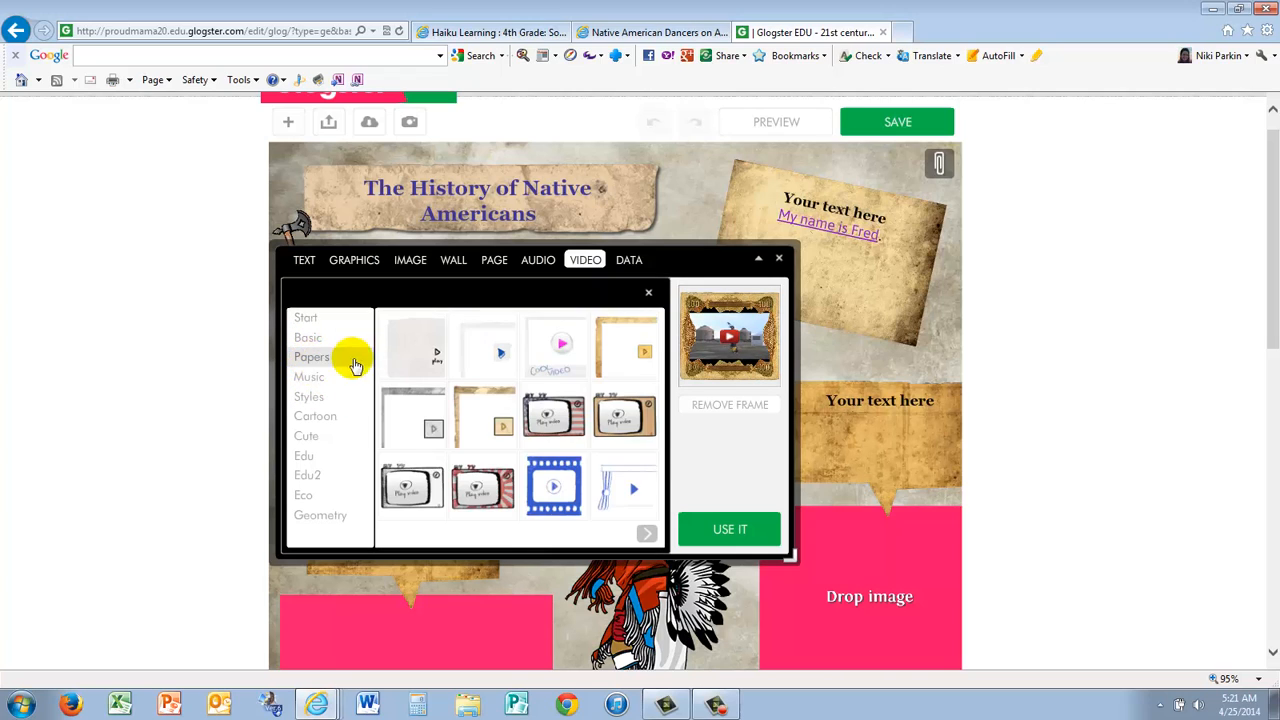
click(491, 403)
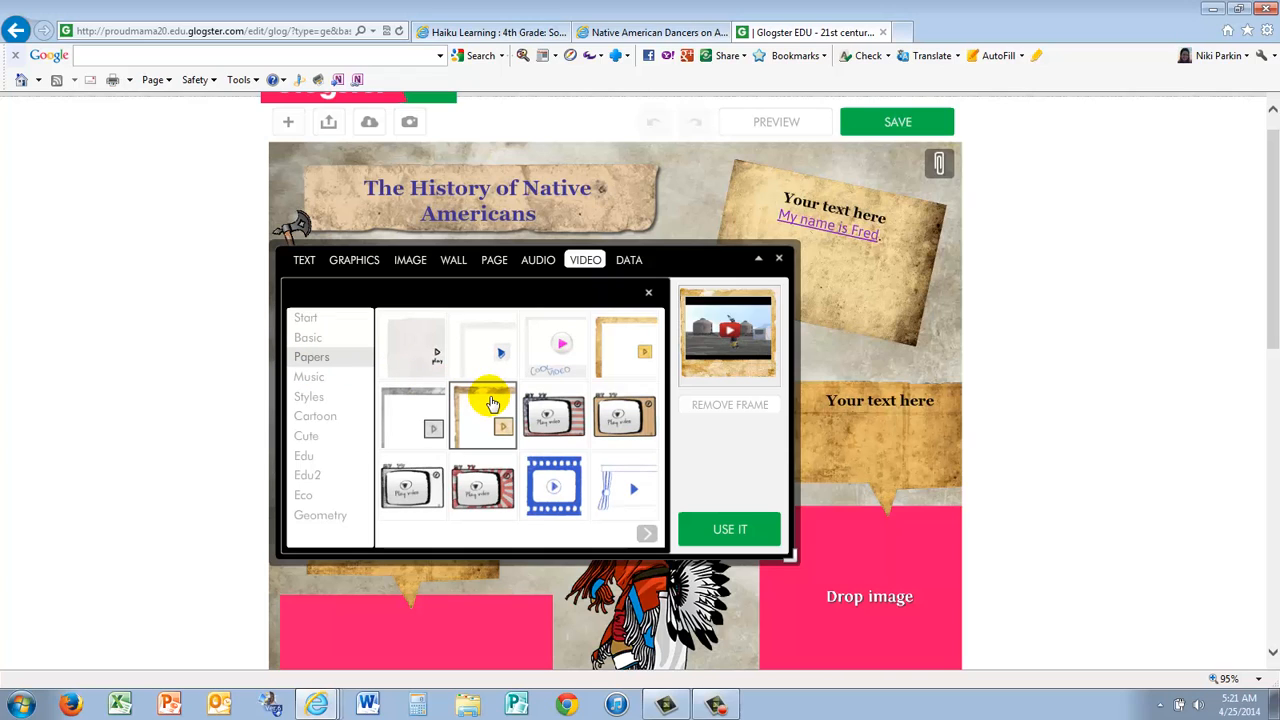
Try the American flag frame and the dark ornate frame from the further pages of video frames.
click(648, 533)
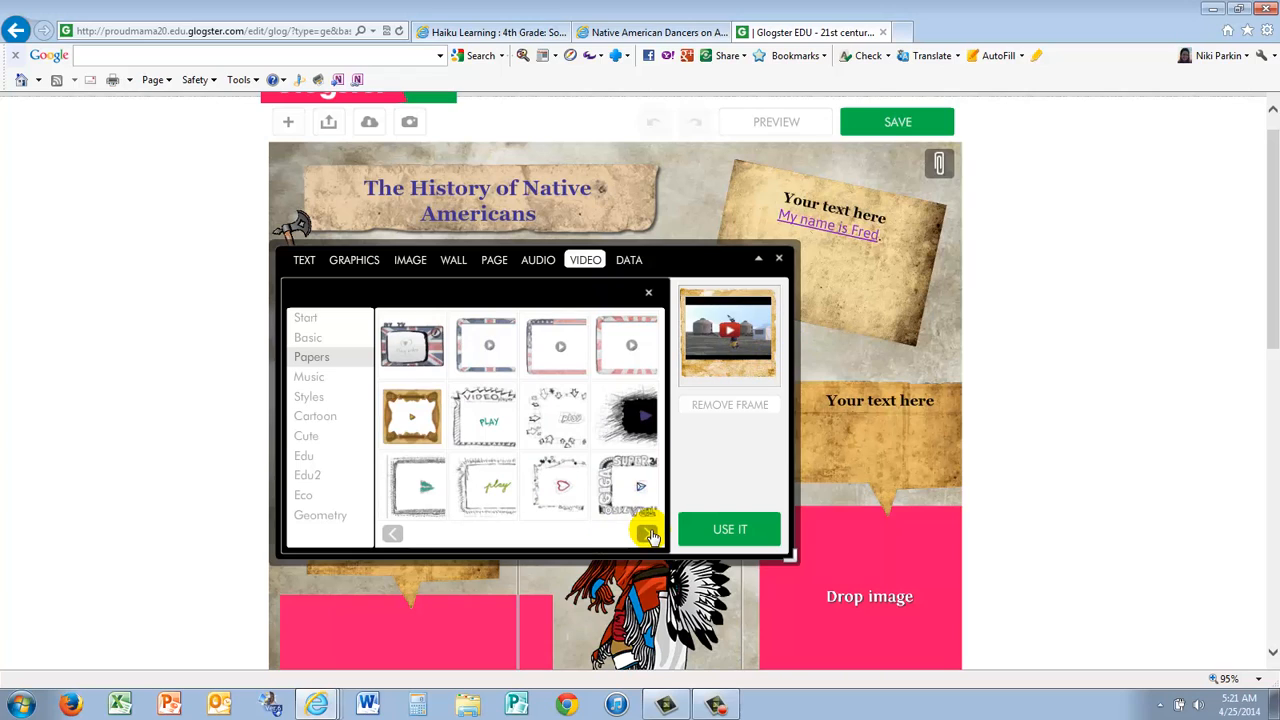
click(560, 352)
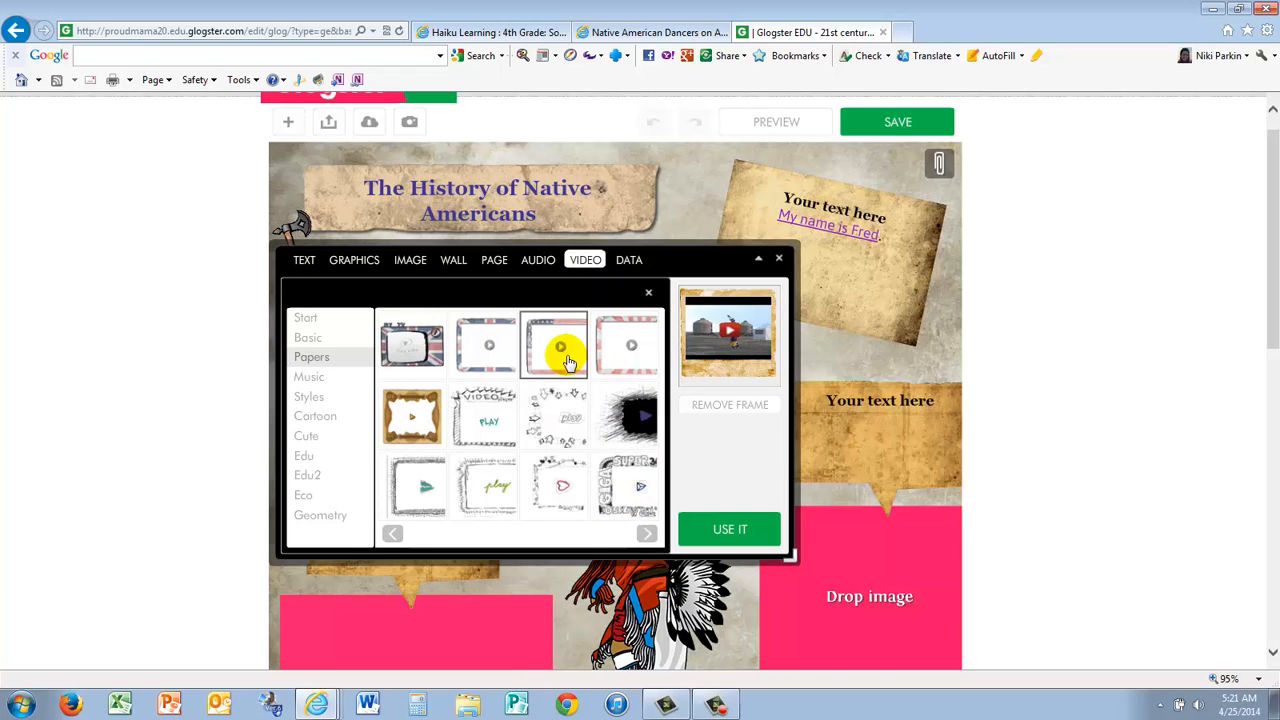
click(645, 530)
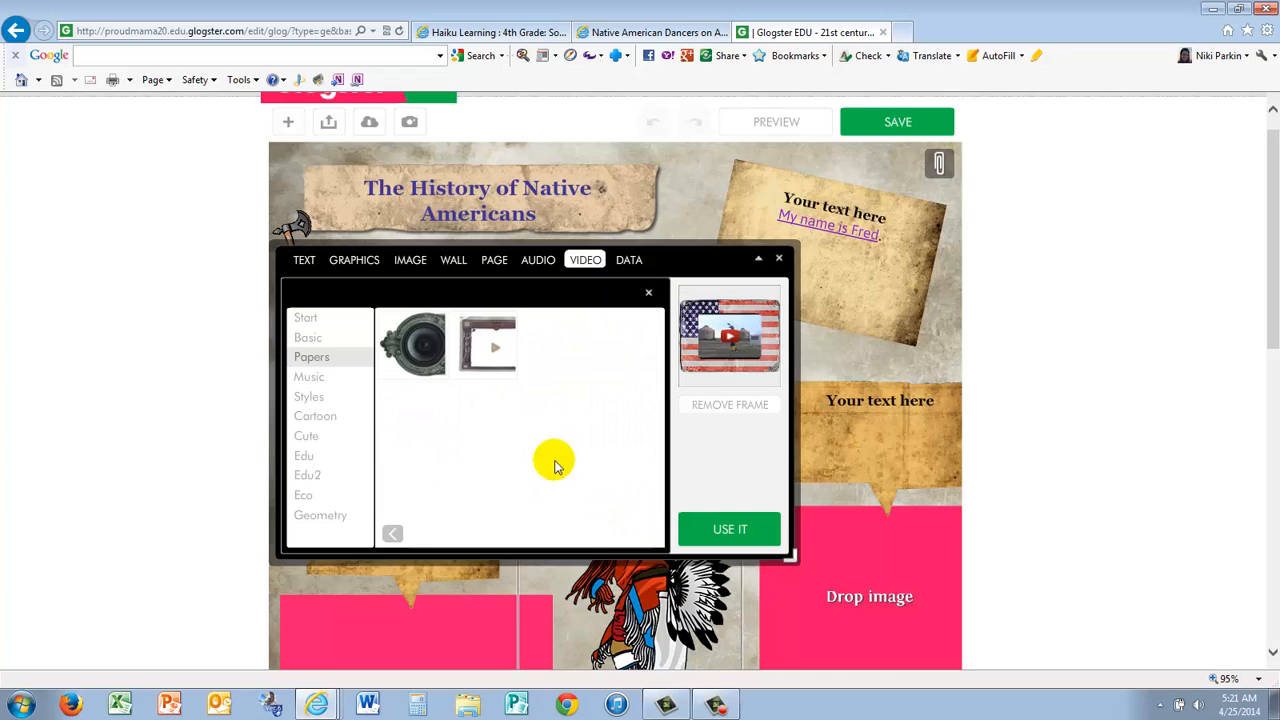
click(472, 355)
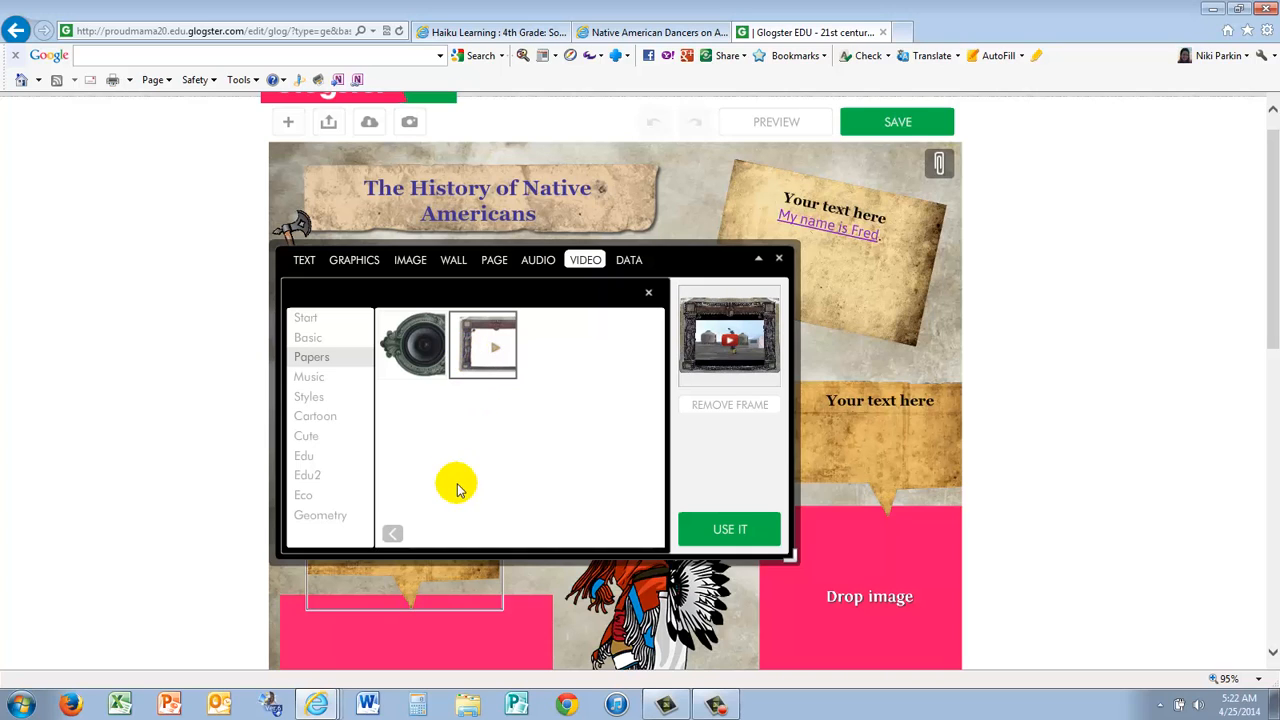
click(393, 533)
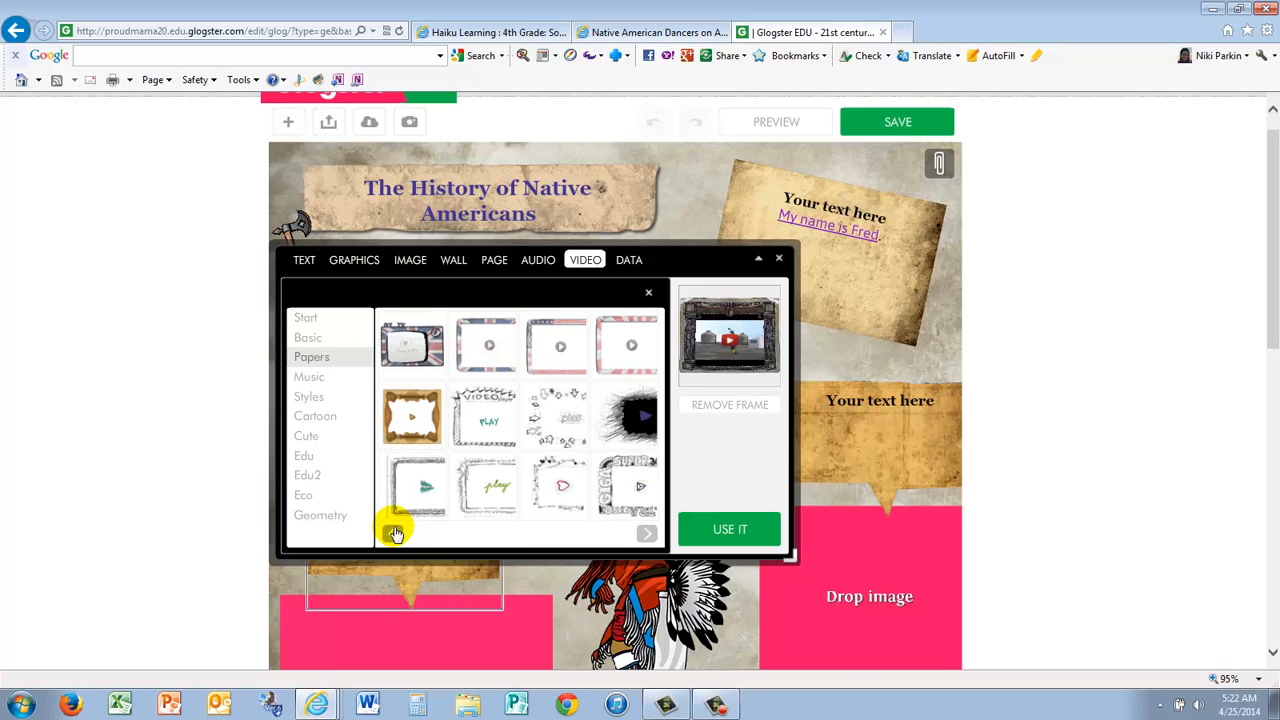
click(393, 535)
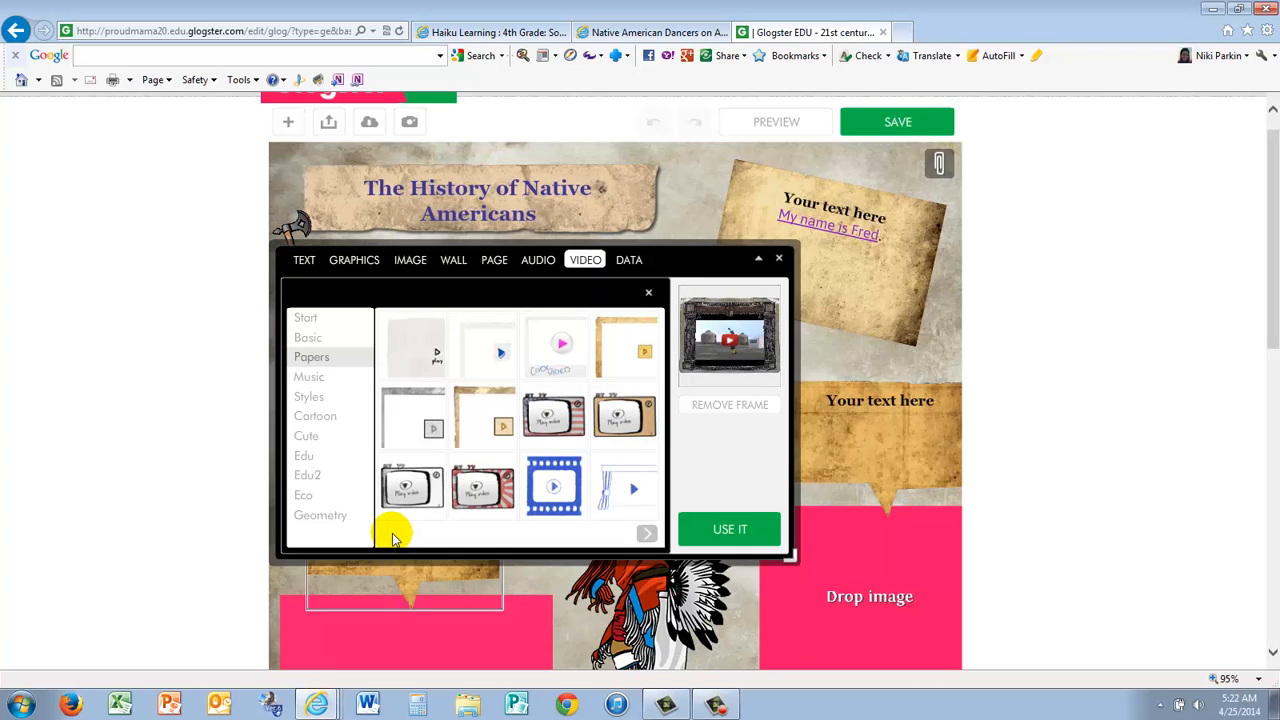
Apply the torn parchment frame from the Papers category to the dance video and place it on the glog.
click(482, 400)
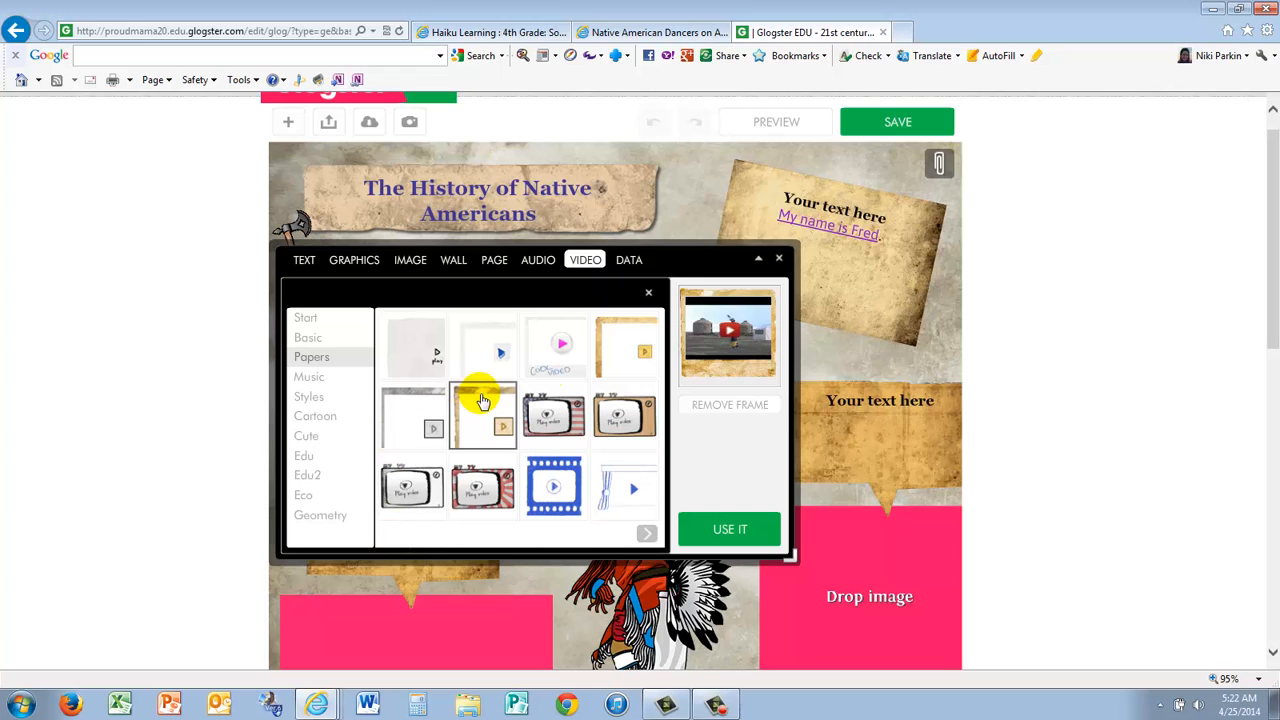
click(612, 358)
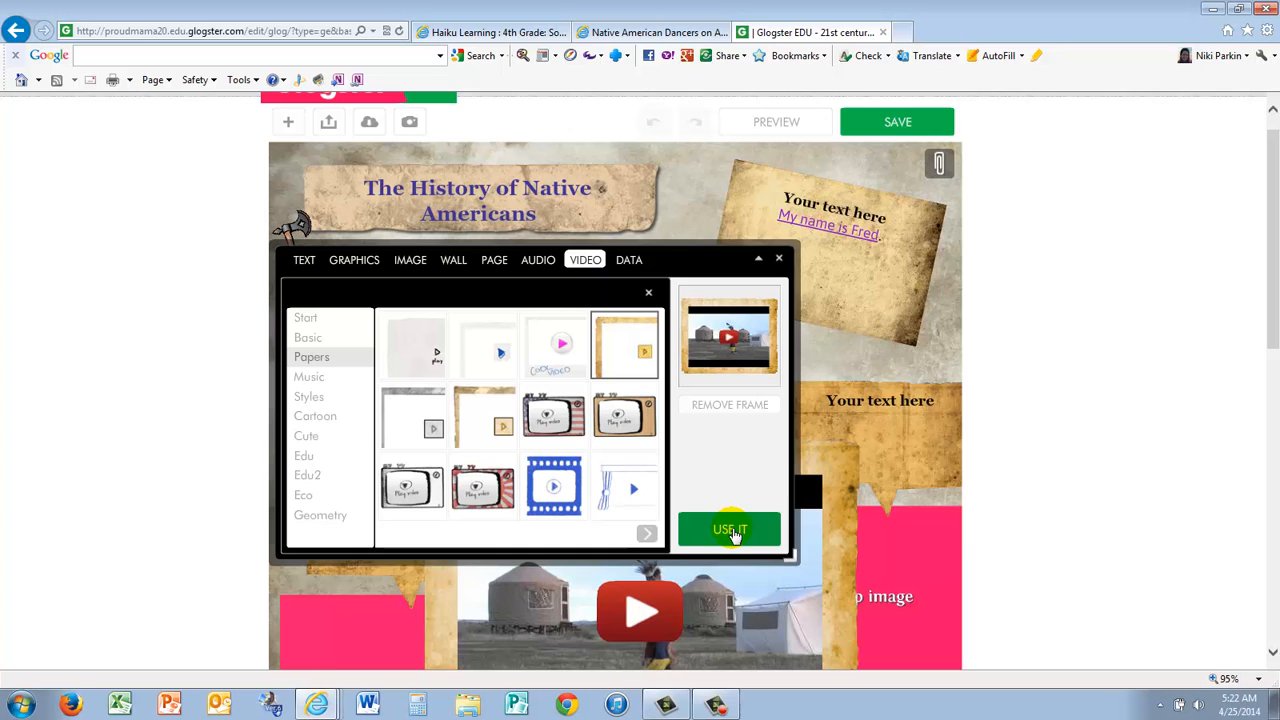
click(780, 260)
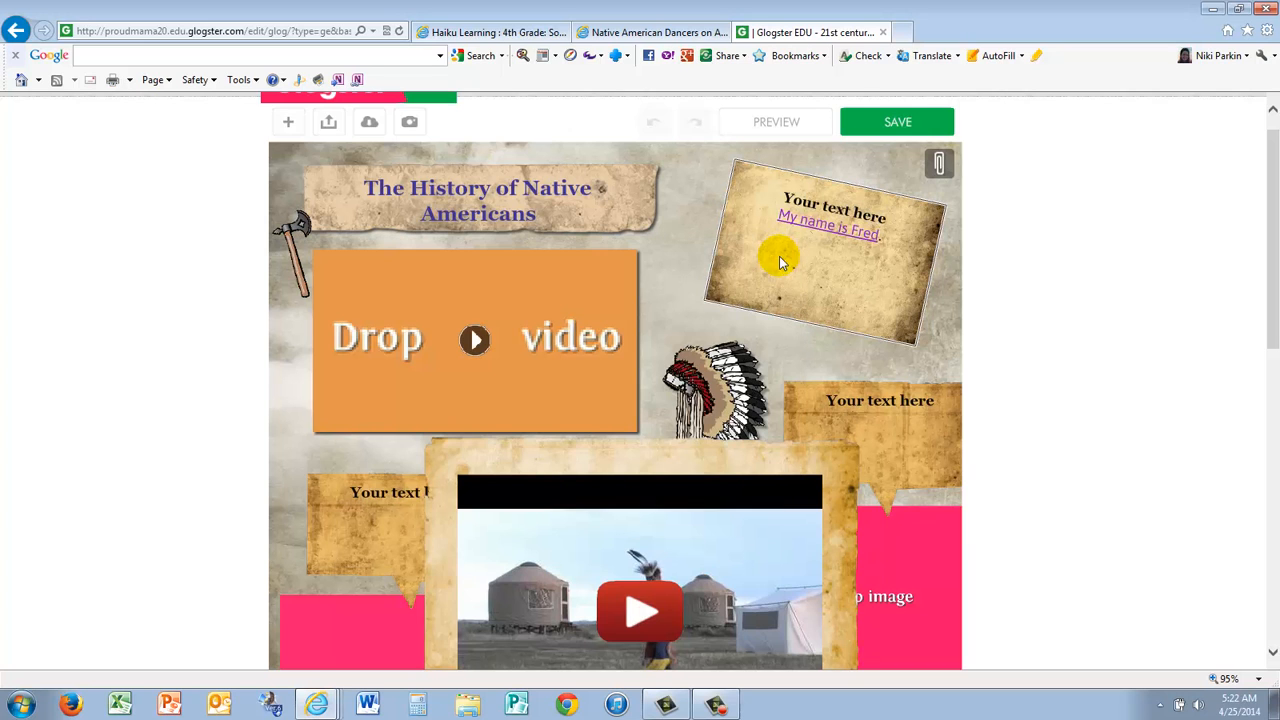
Move the framed dance video up the glog and delete the orange "Drop video" placeholder behind it.
drag(740, 462, 723, 277)
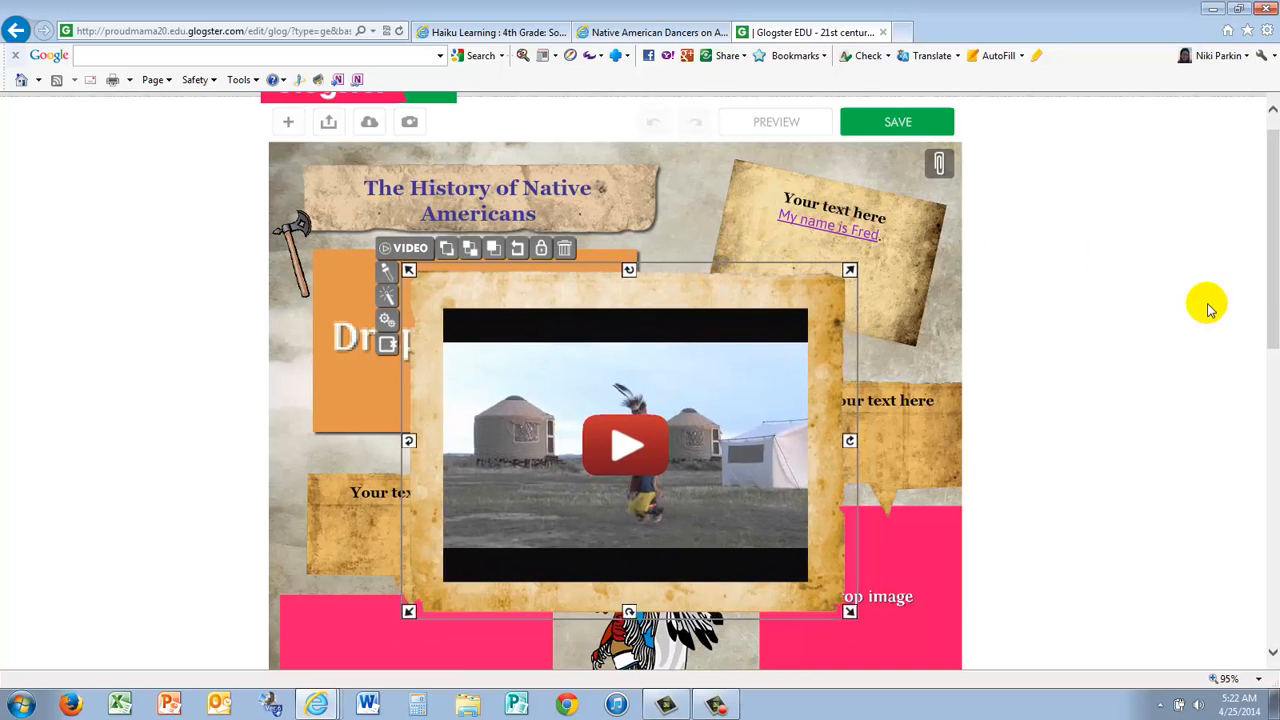
drag(1277, 294, 1269, 314)
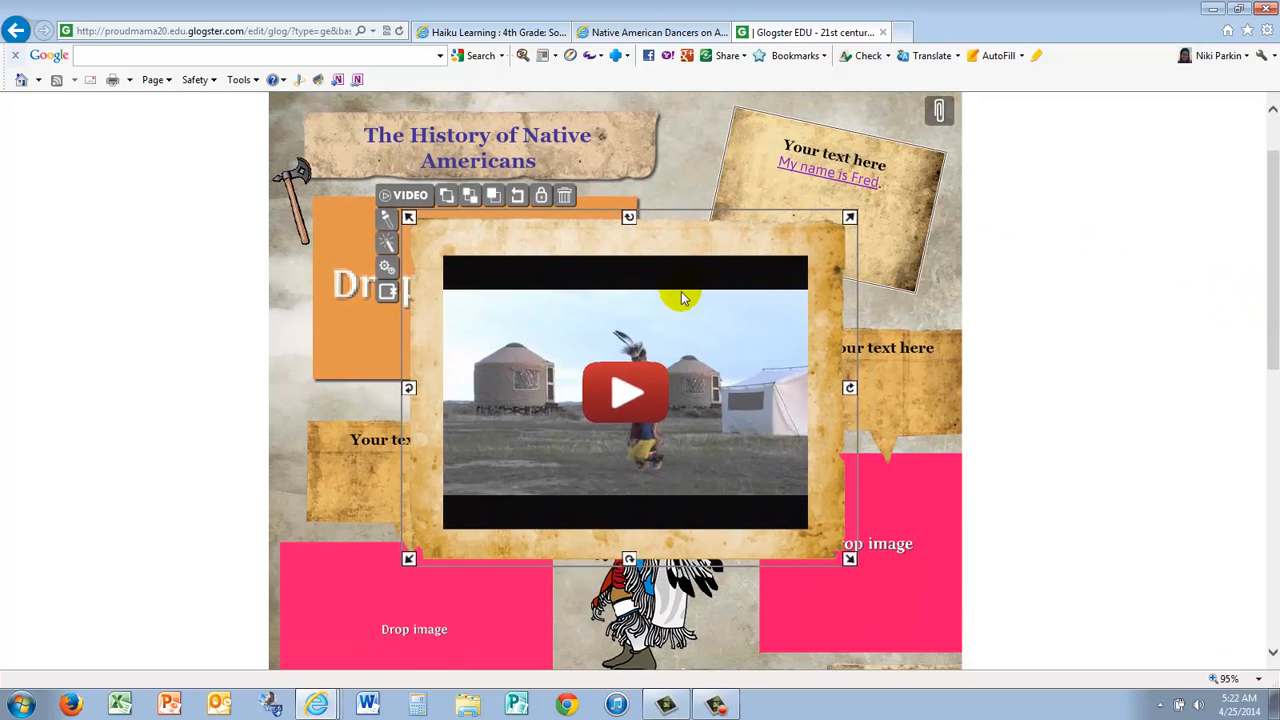
click(357, 341)
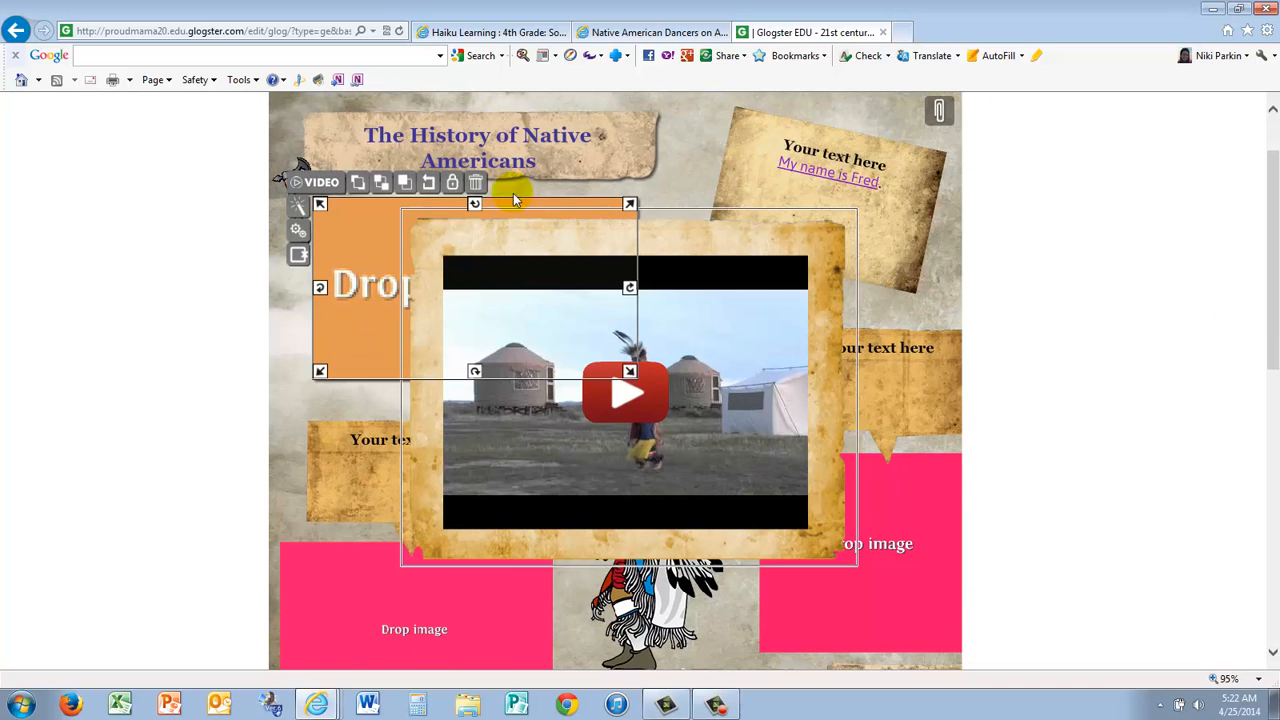
click(476, 182)
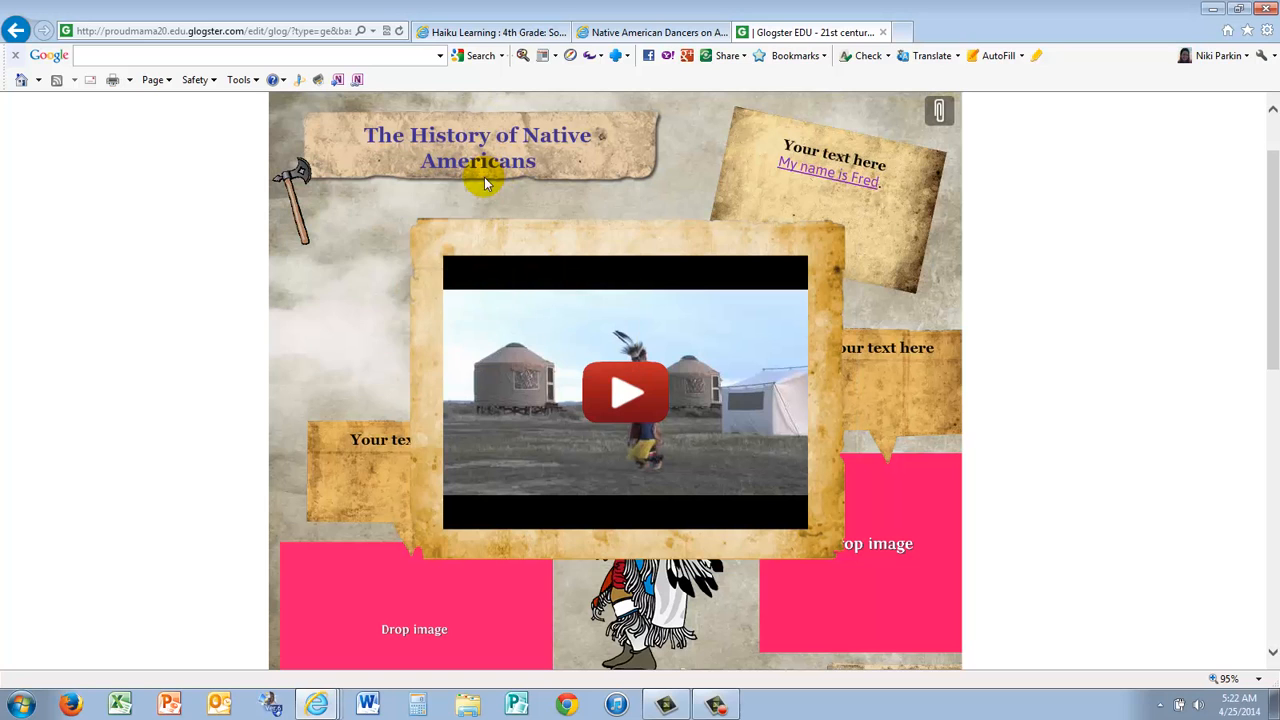
Fit the framed dance video into the space below the title, reduced in size and tilted slightly counterclockwise.
click(435, 250)
drag(435, 250, 331, 251)
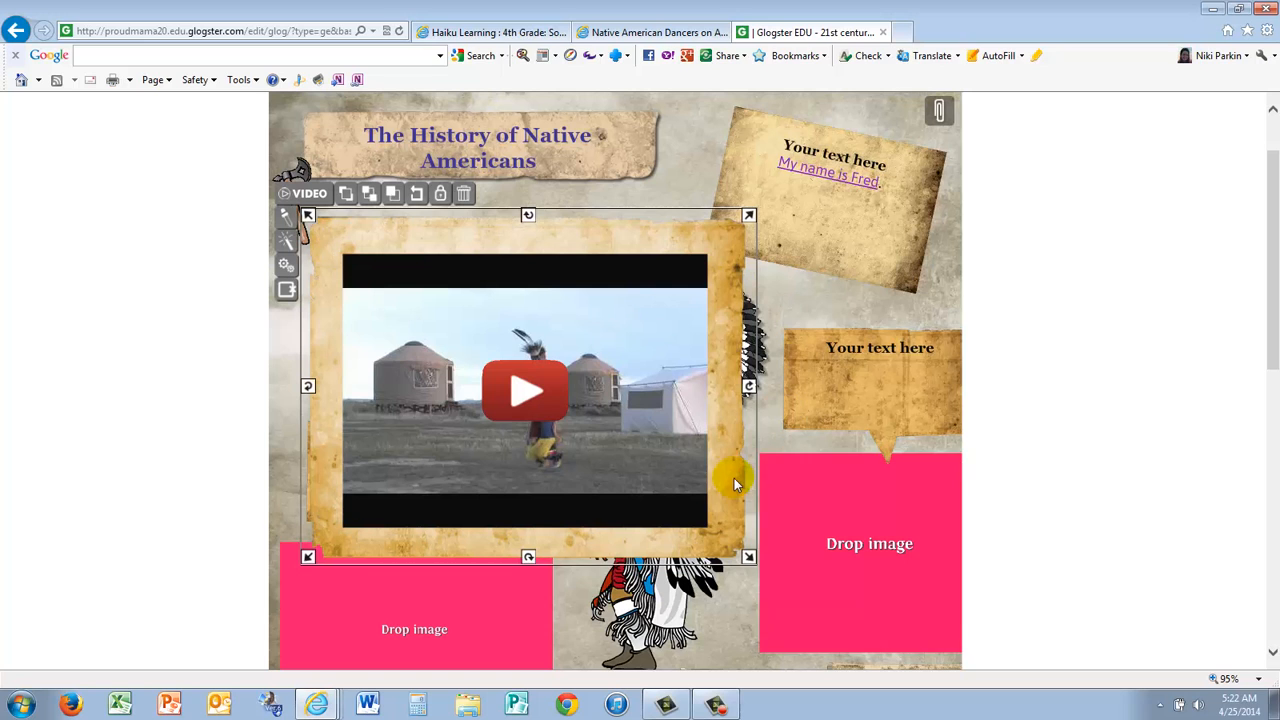
drag(750, 562, 640, 468)
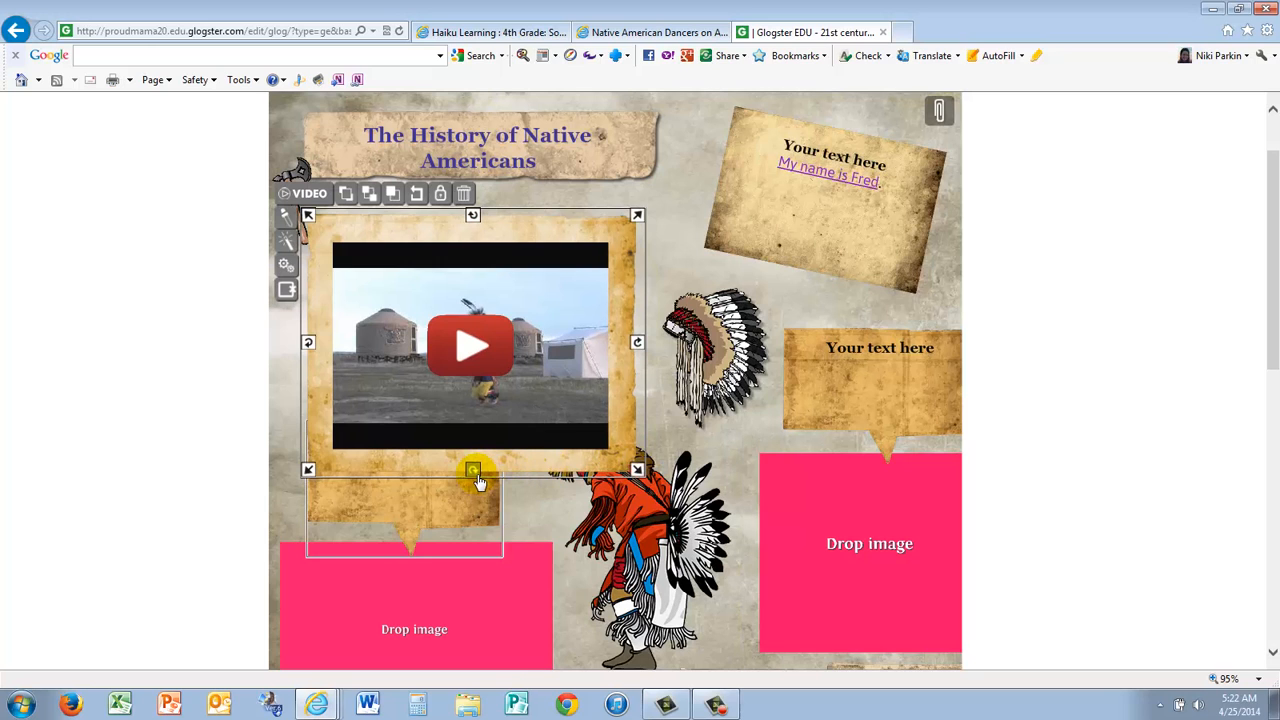
drag(474, 471, 527, 480)
click(663, 234)
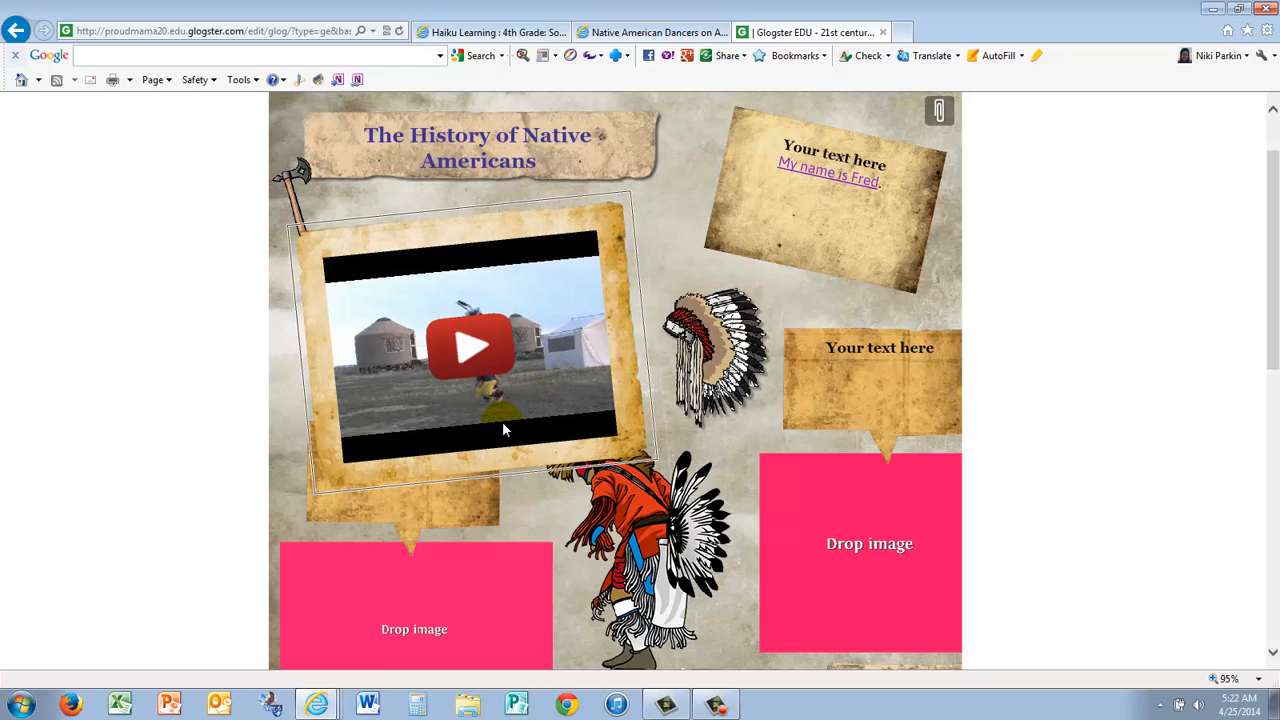
Delete the speech-bubble text box beneath the video and move the dancer image down, clear of the video frame.
click(417, 515)
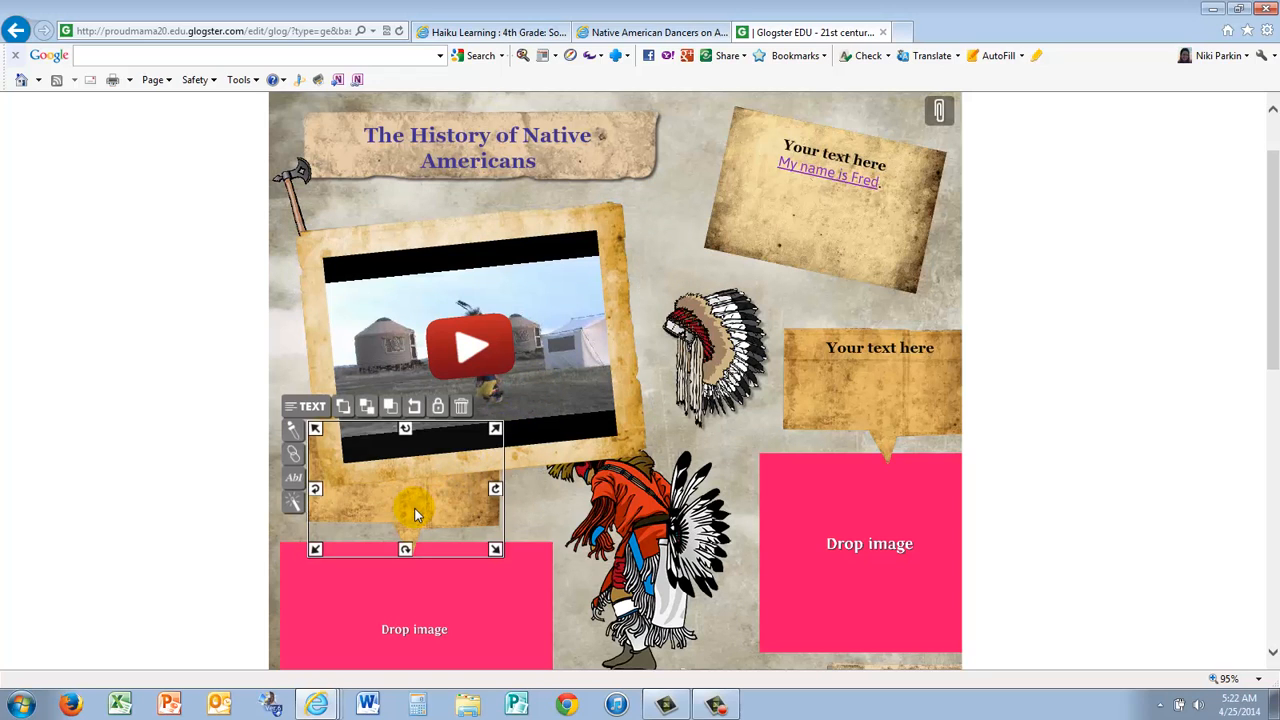
click(461, 405)
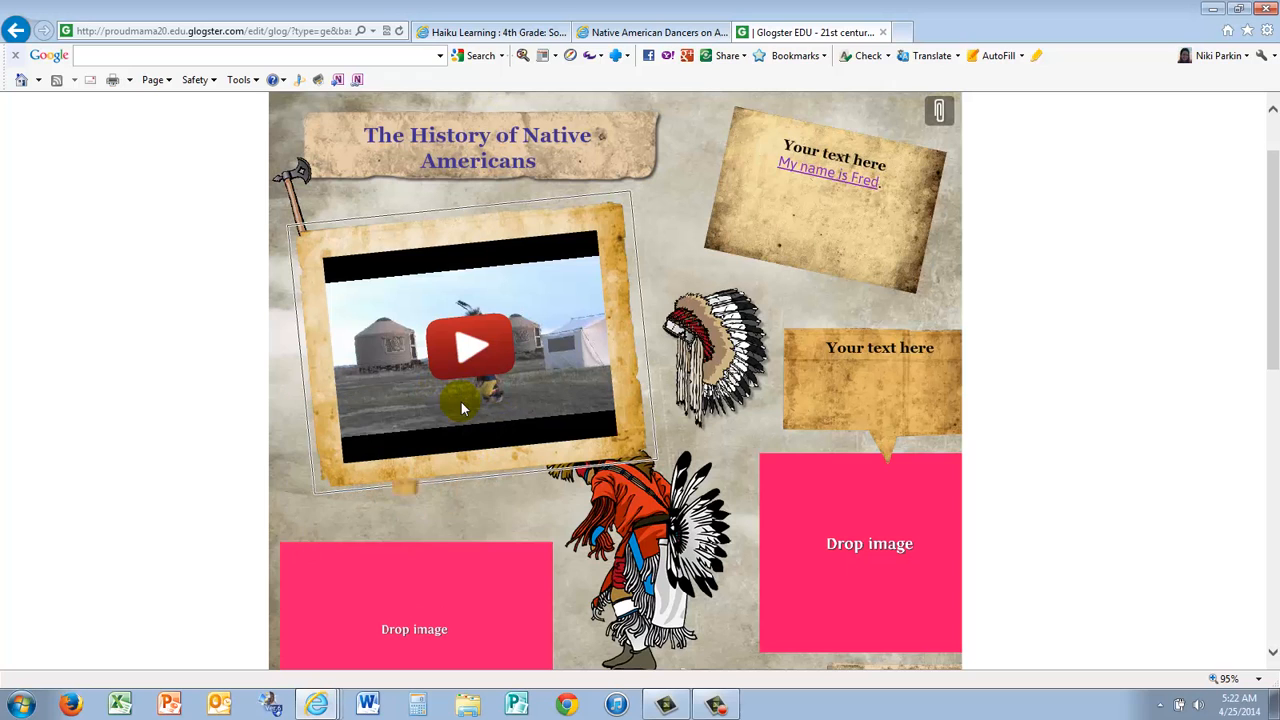
drag(627, 518, 641, 583)
drag(745, 441, 712, 517)
drag(633, 568, 650, 551)
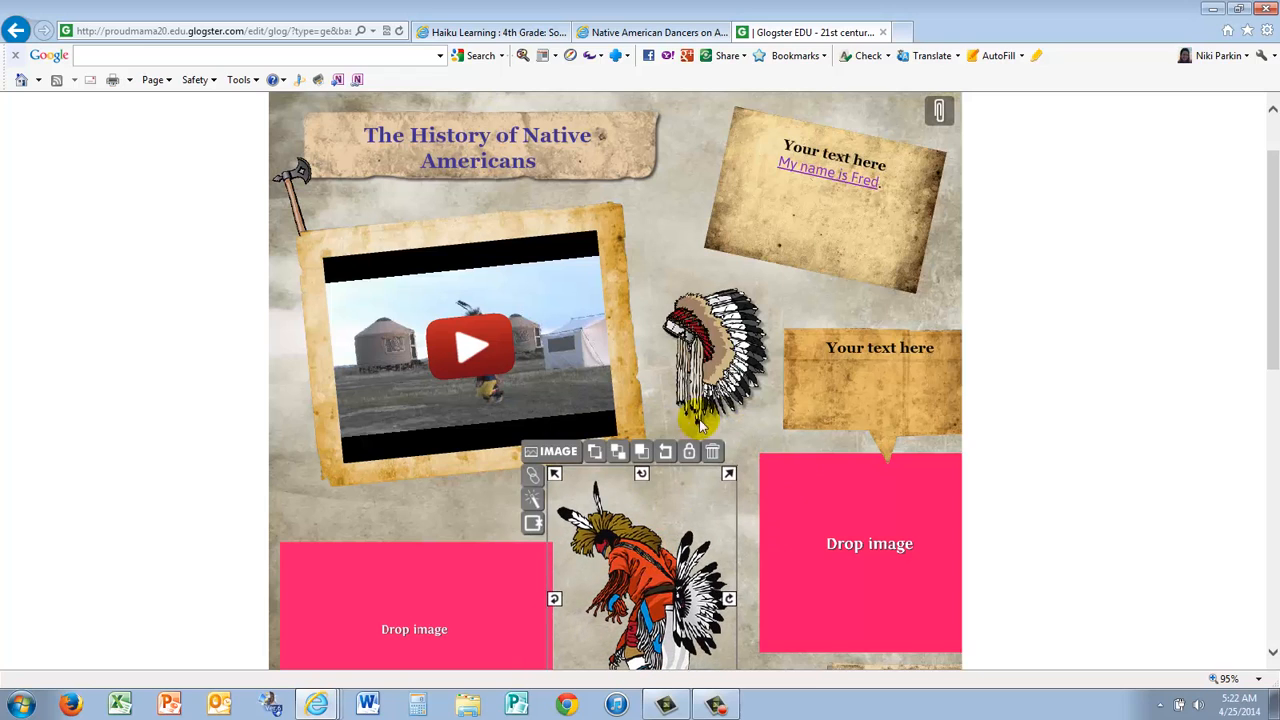
Open the My Images library for the pink "Drop image" placeholder beneath the "Your text here" speech bubble.
click(712, 370)
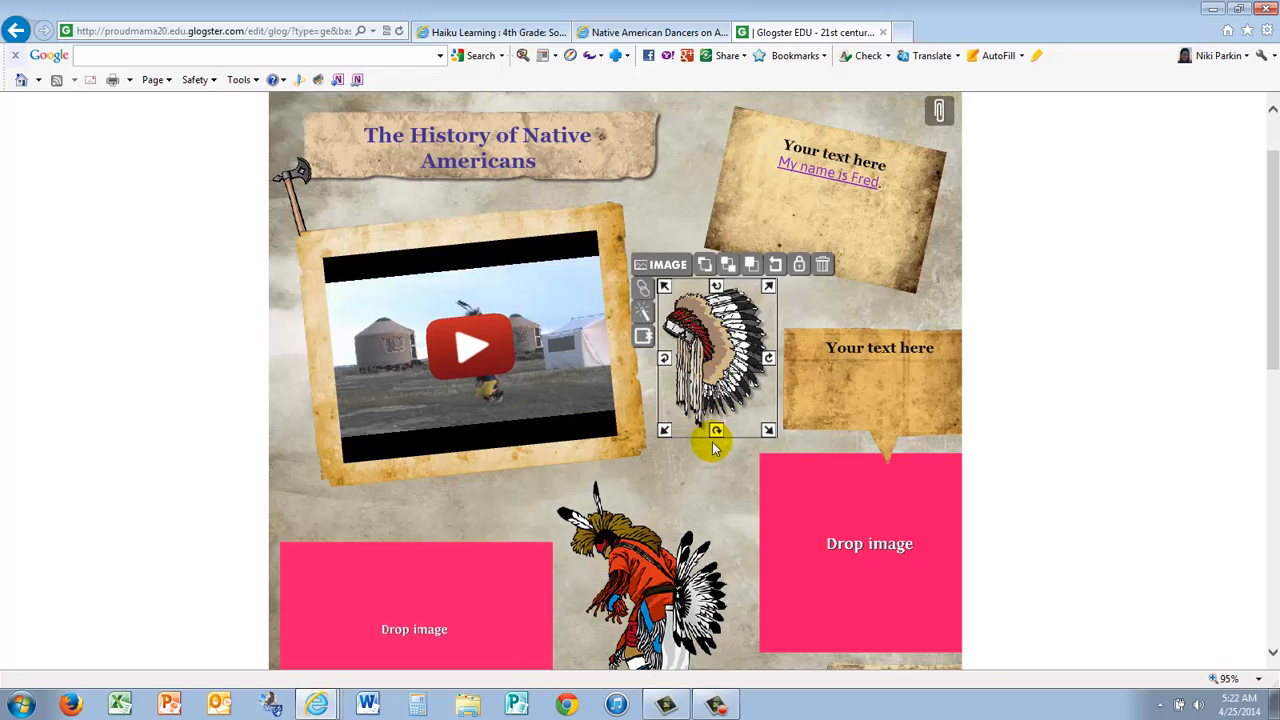
click(879, 493)
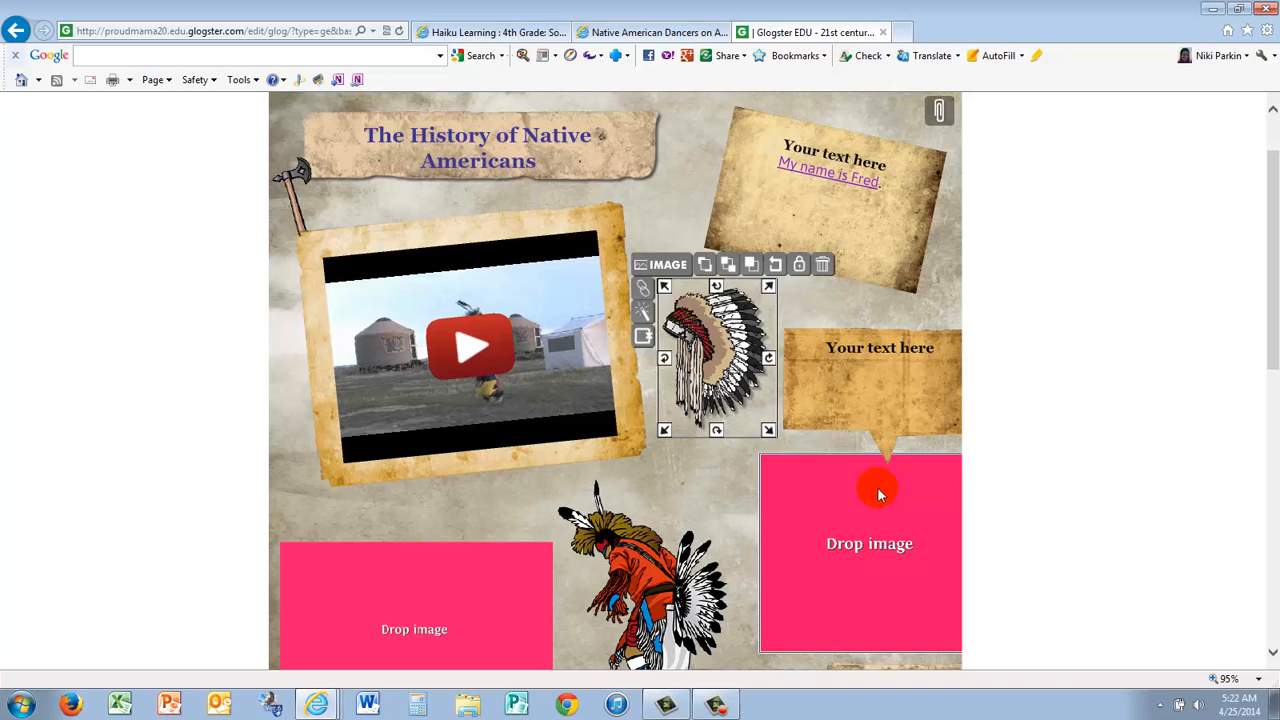
click(858, 545)
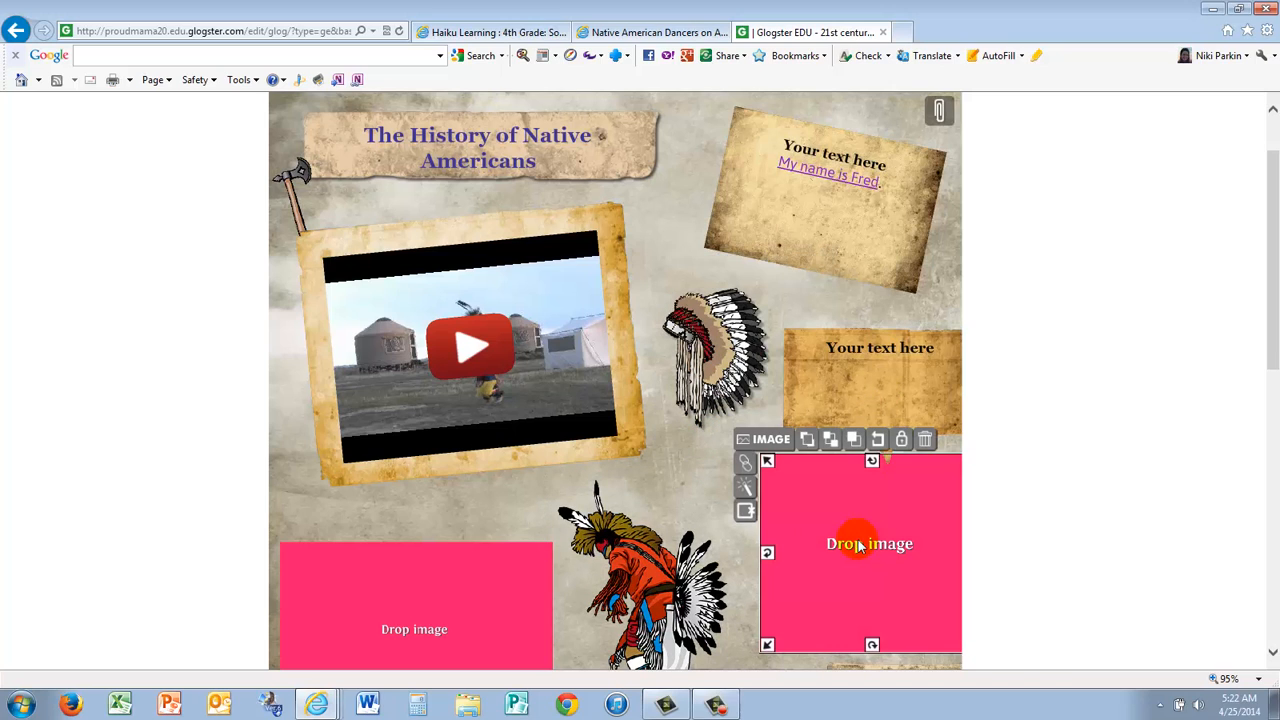
click(767, 445)
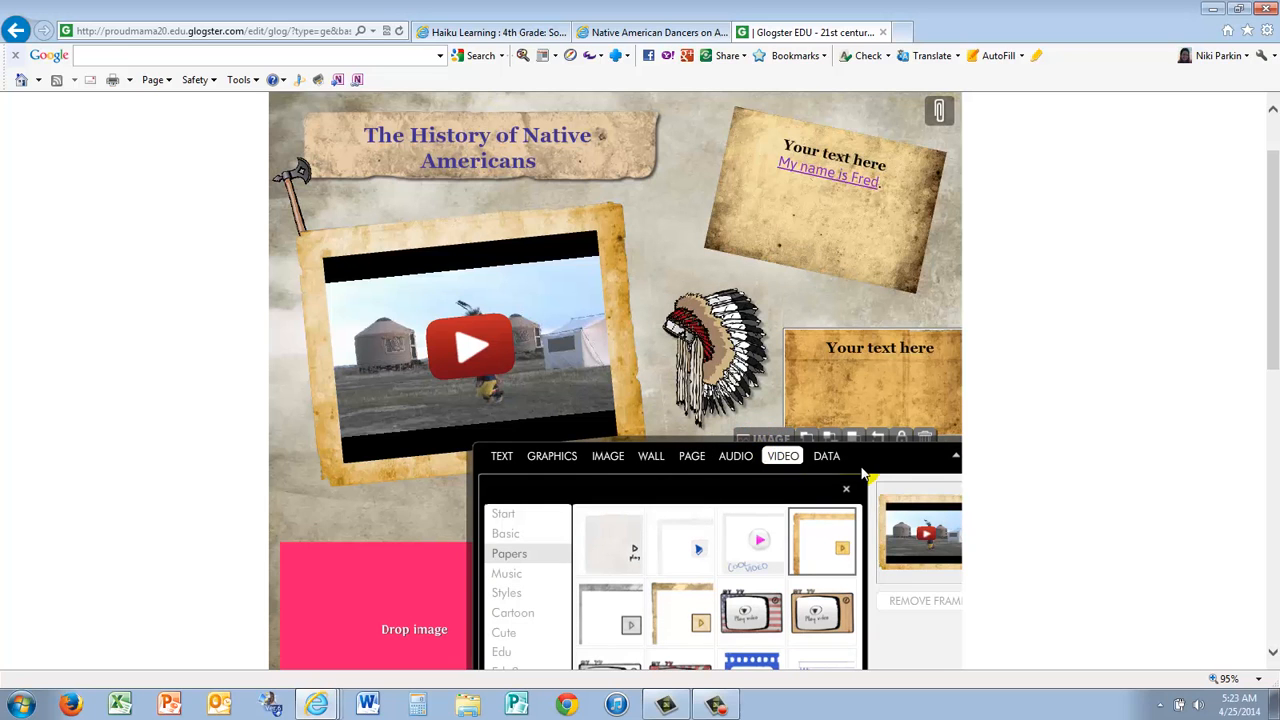
drag(868, 476, 803, 316)
click(709, 303)
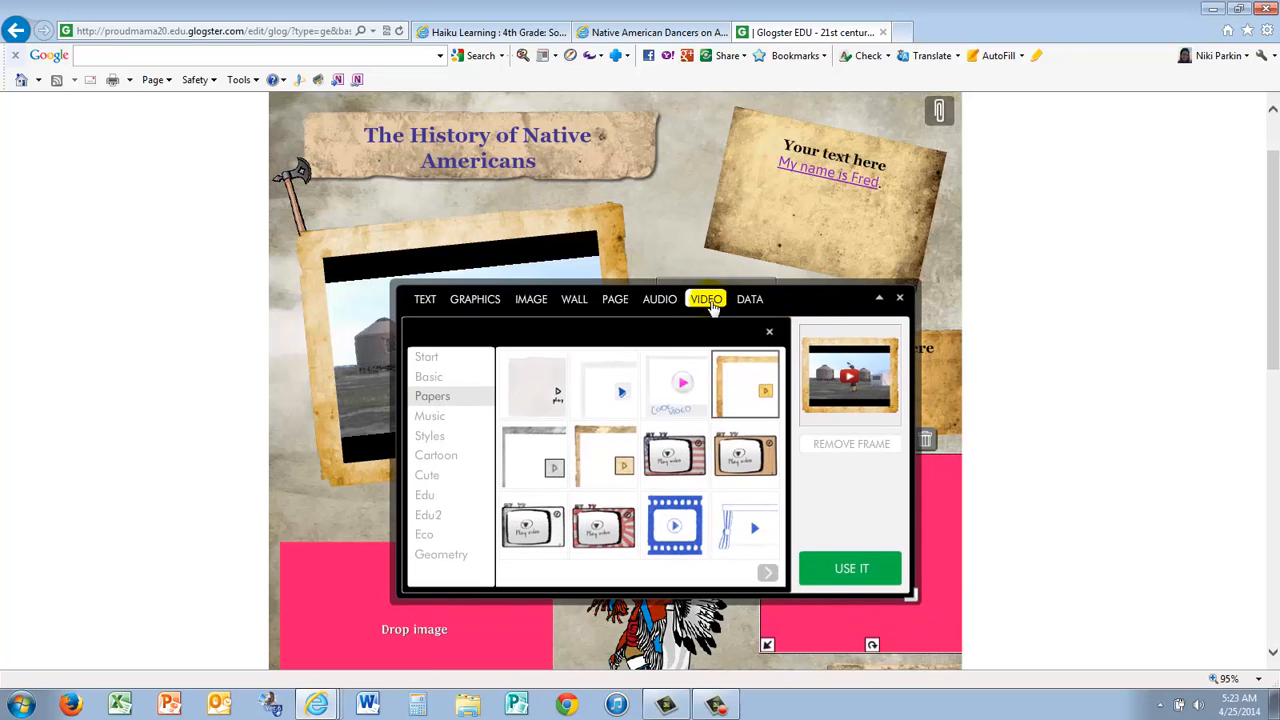
click(533, 300)
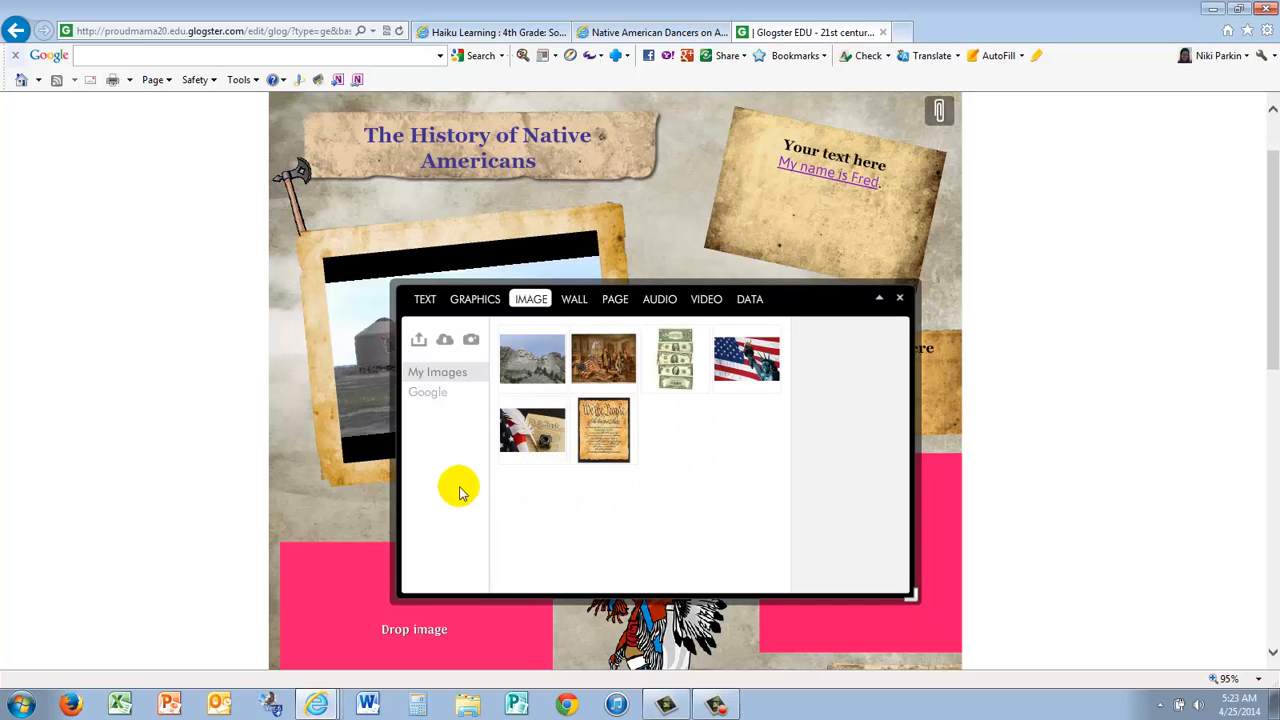
Upload the "native american" image from the Desktop's "4th grade SS" folder to My Images and select it.
click(418, 344)
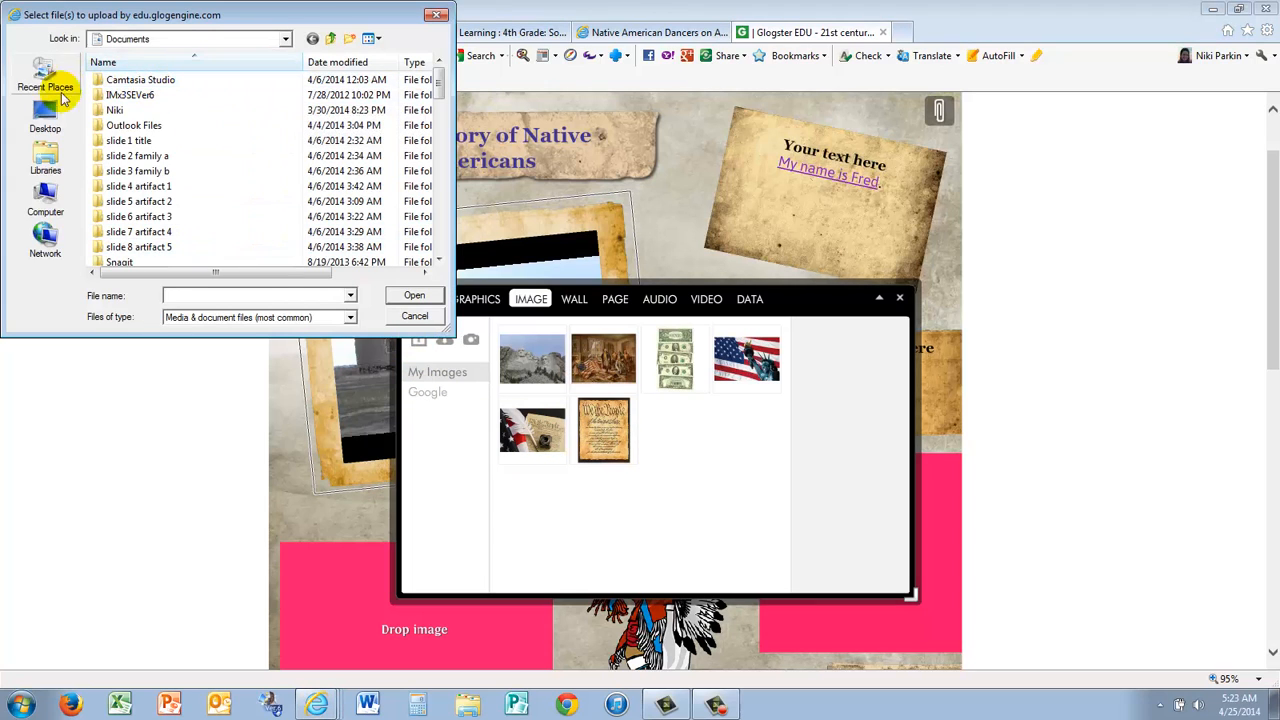
click(46, 116)
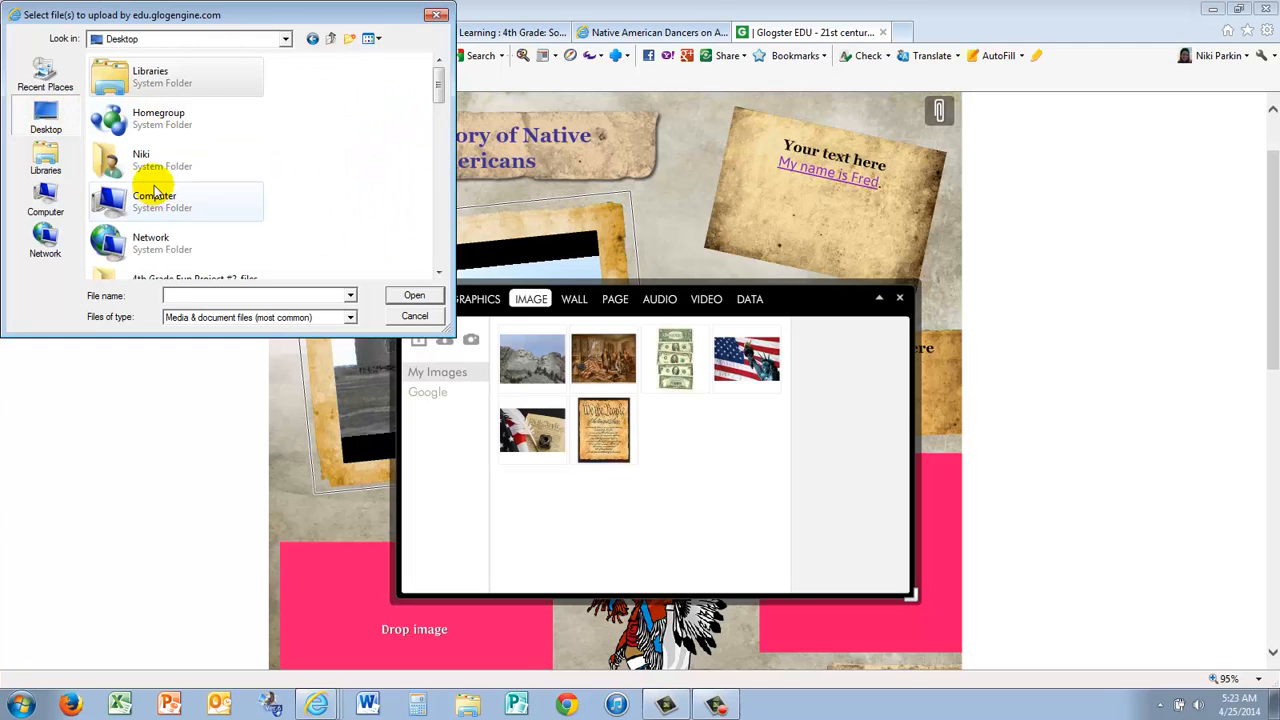
click(52, 120)
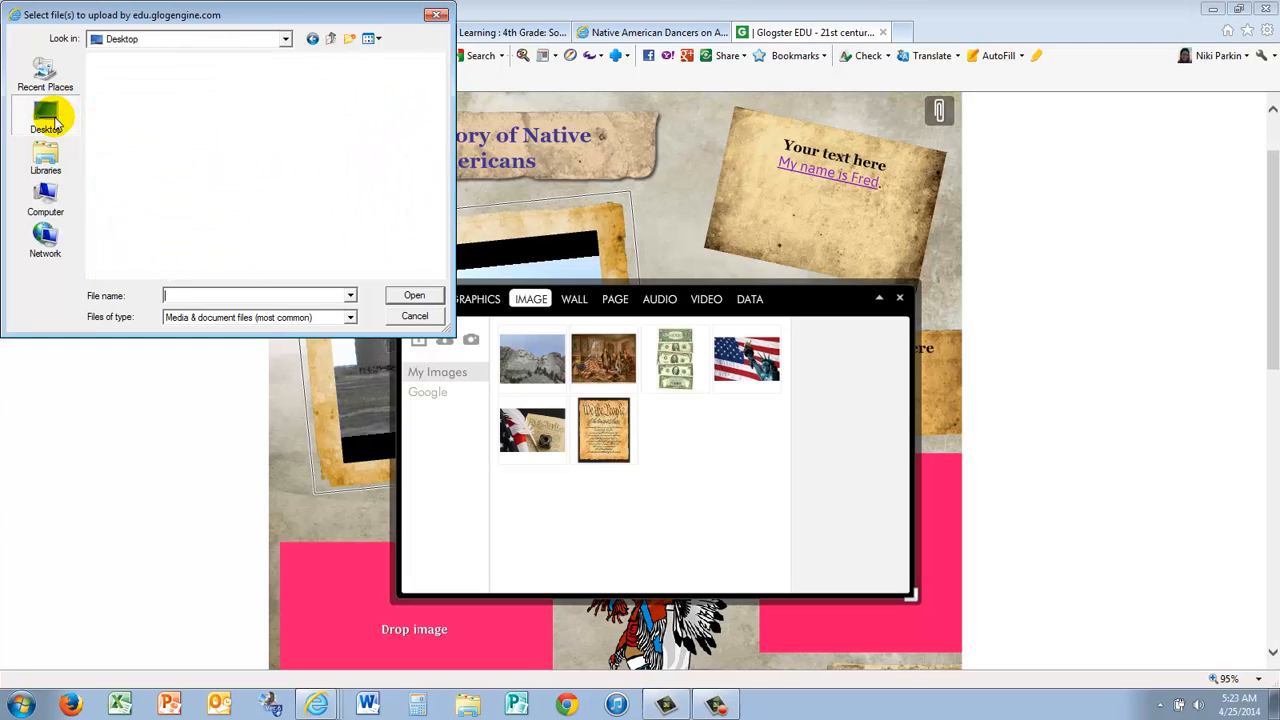
click(438, 272)
click(438, 272)
click(438, 272)
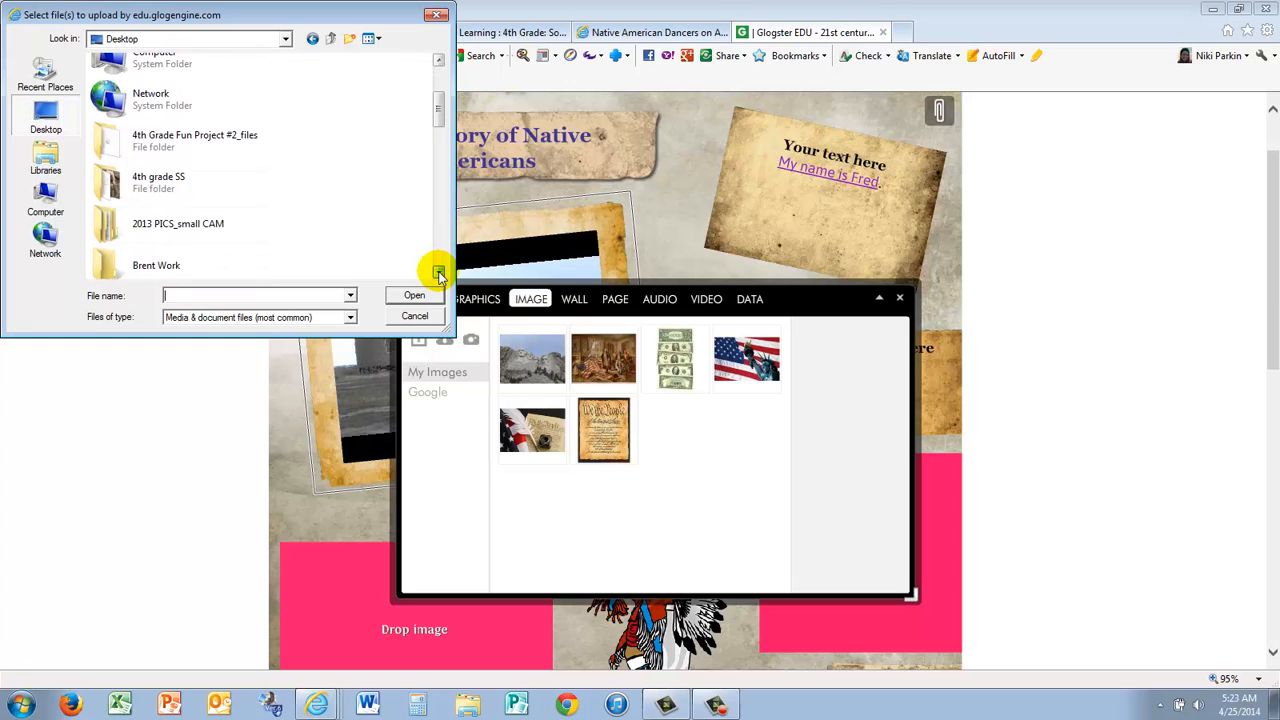
click(172, 183)
double_click(172, 183)
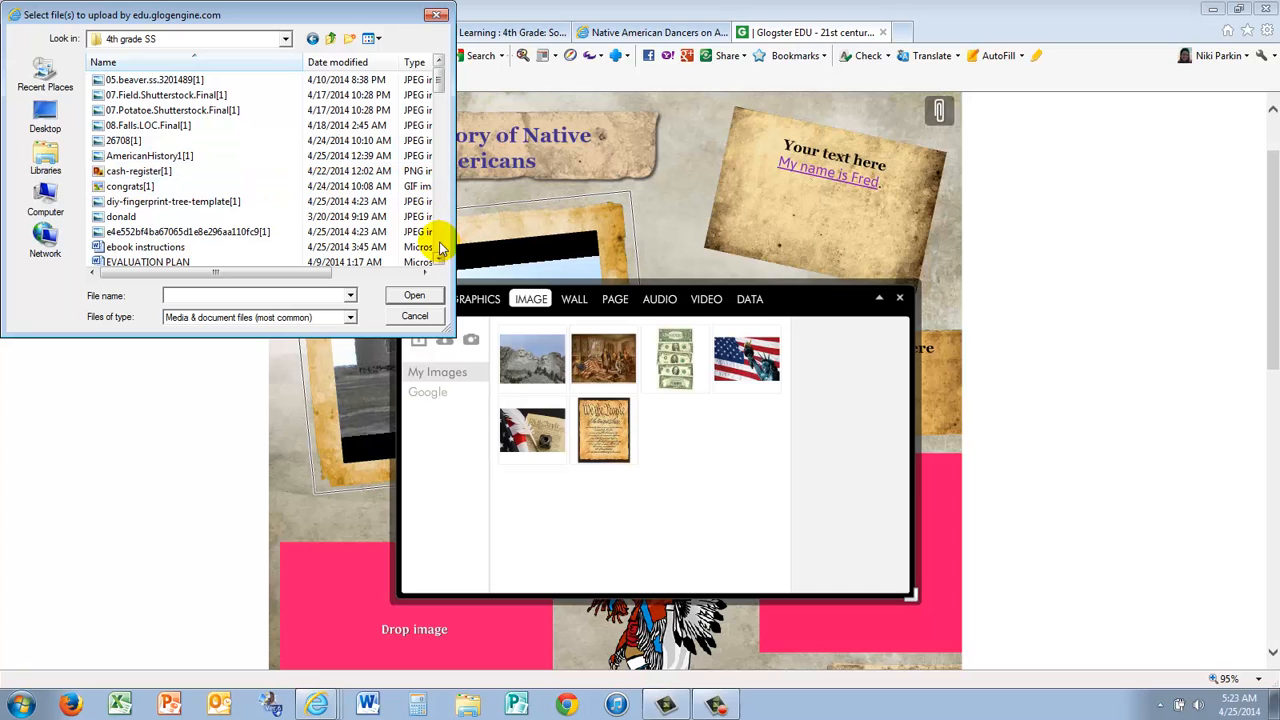
scroll(440, 248, down, 4)
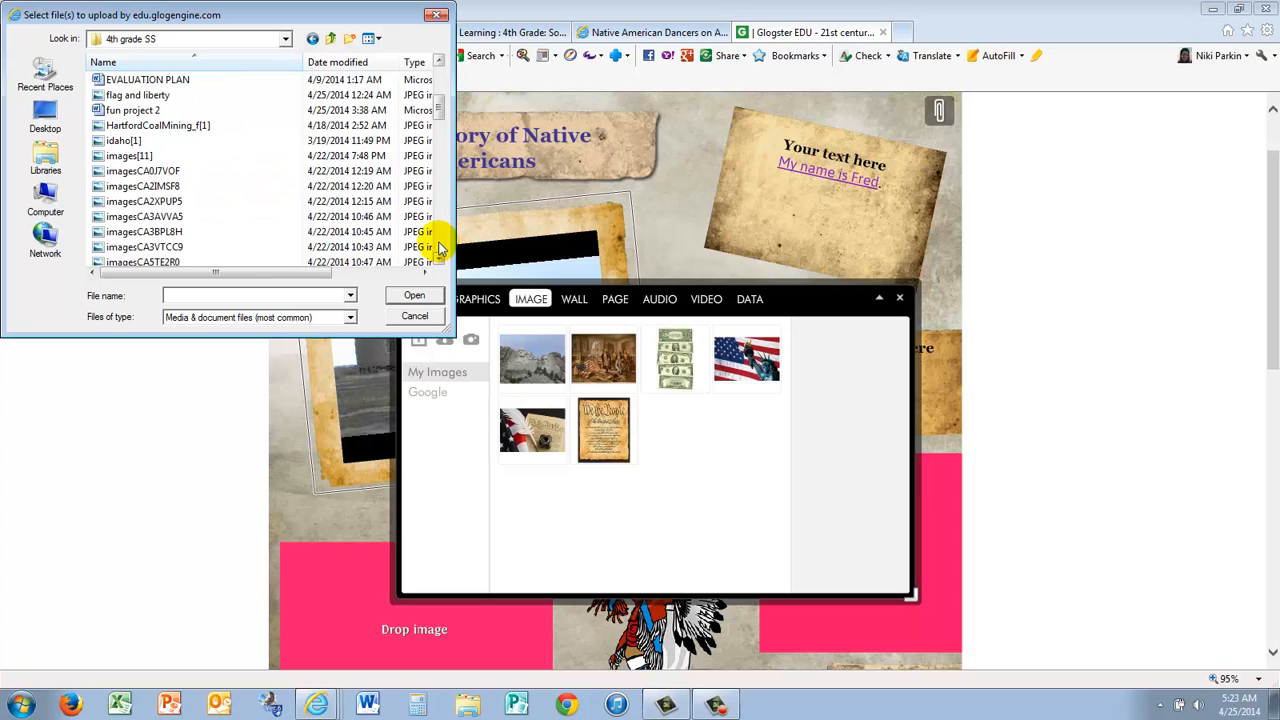
scroll(440, 248, down, 6)
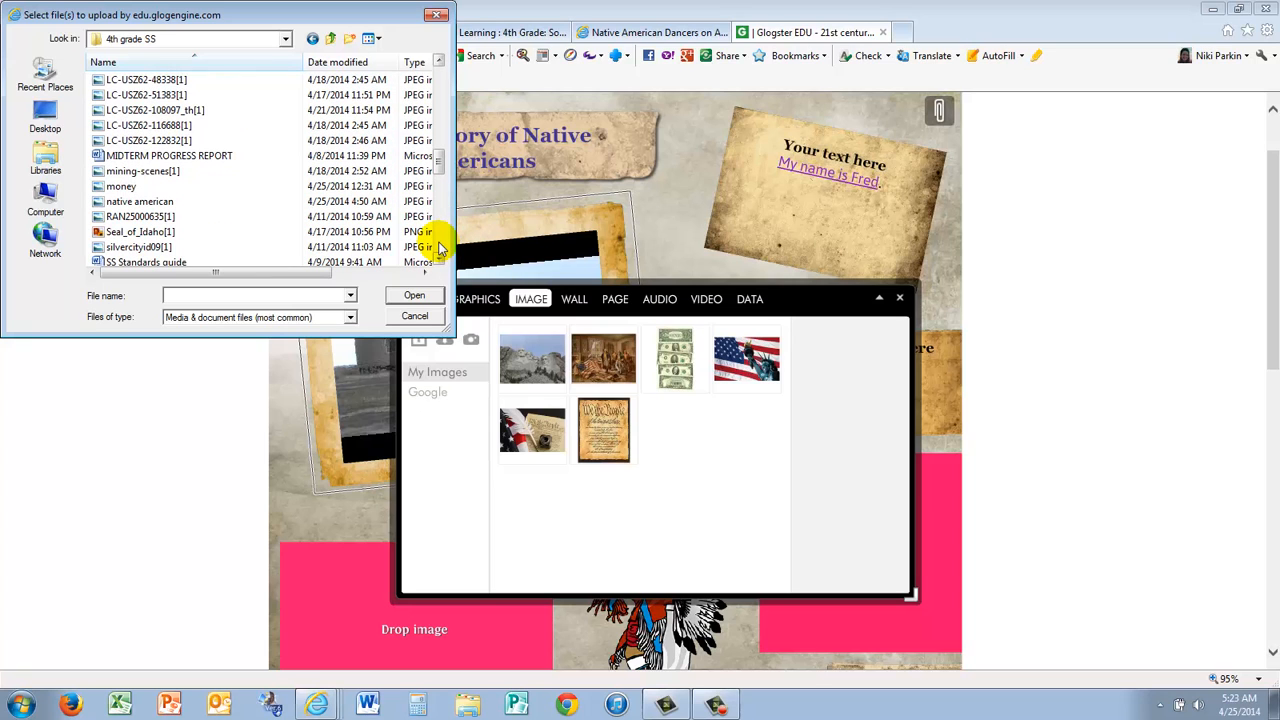
click(163, 201)
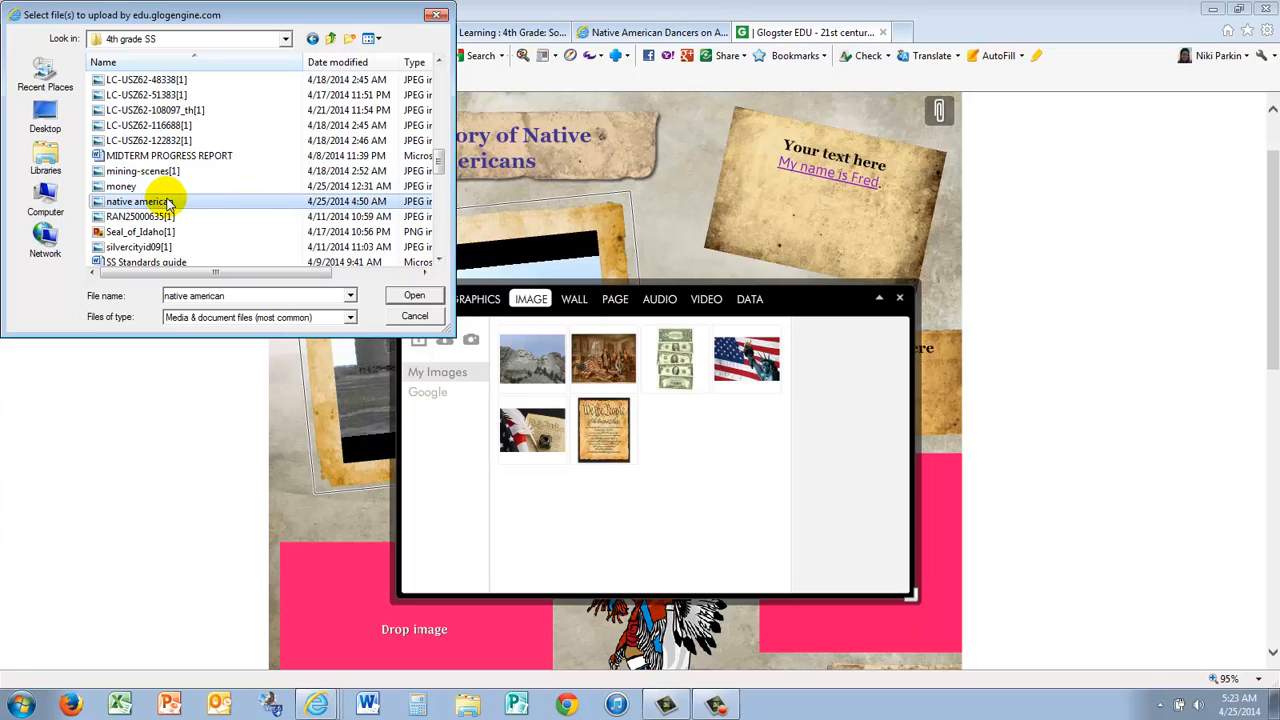
click(390, 291)
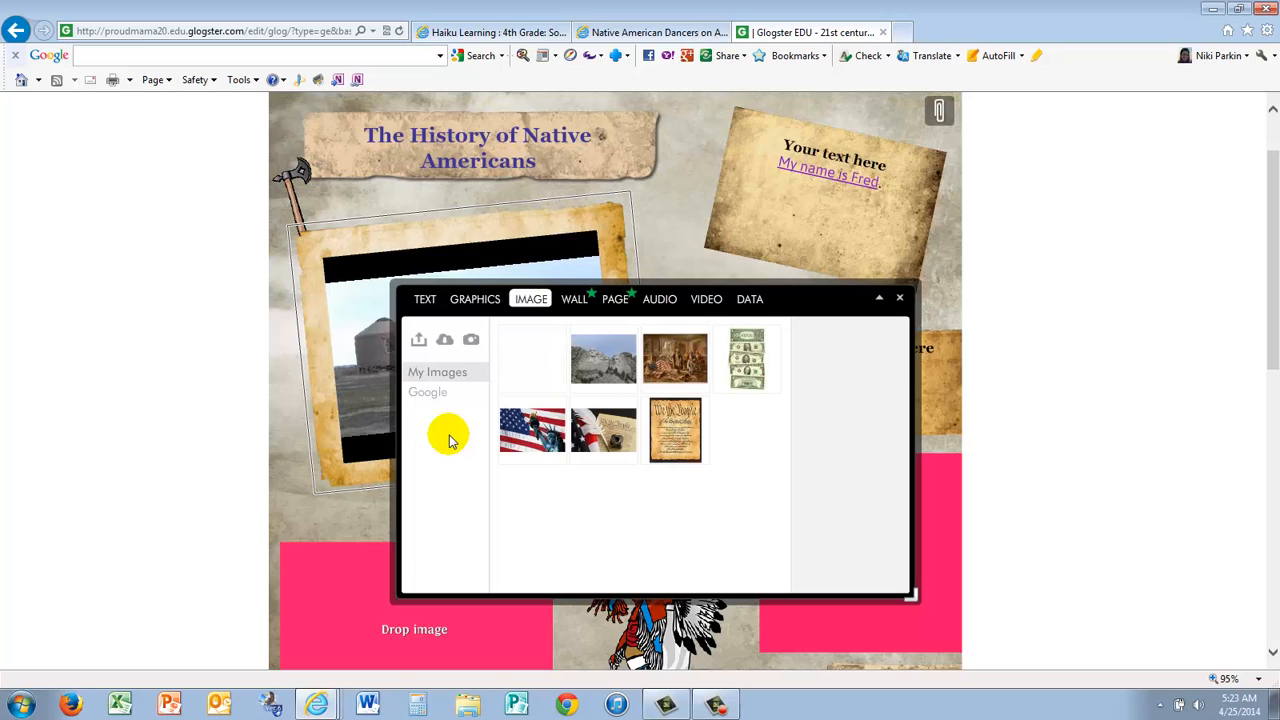
click(545, 374)
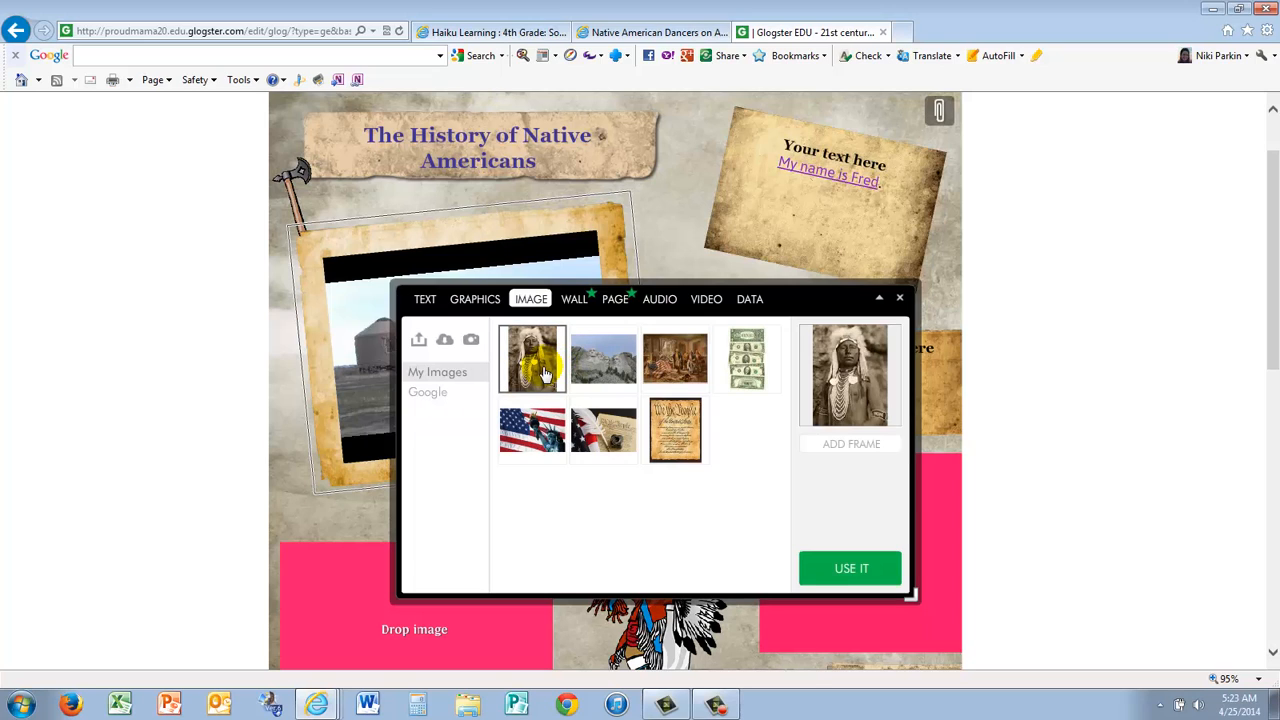
Try the heart-shaped frame on the uploaded portrait and remove the frame.
click(852, 443)
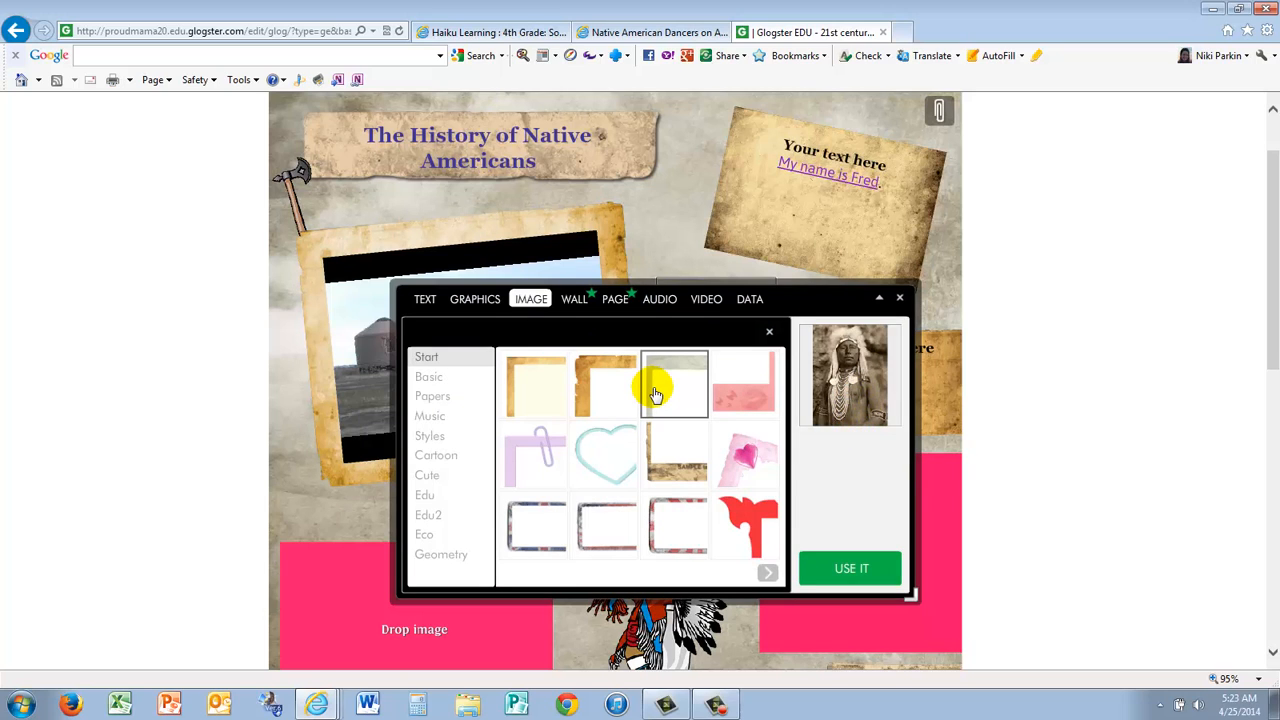
click(654, 392)
click(612, 463)
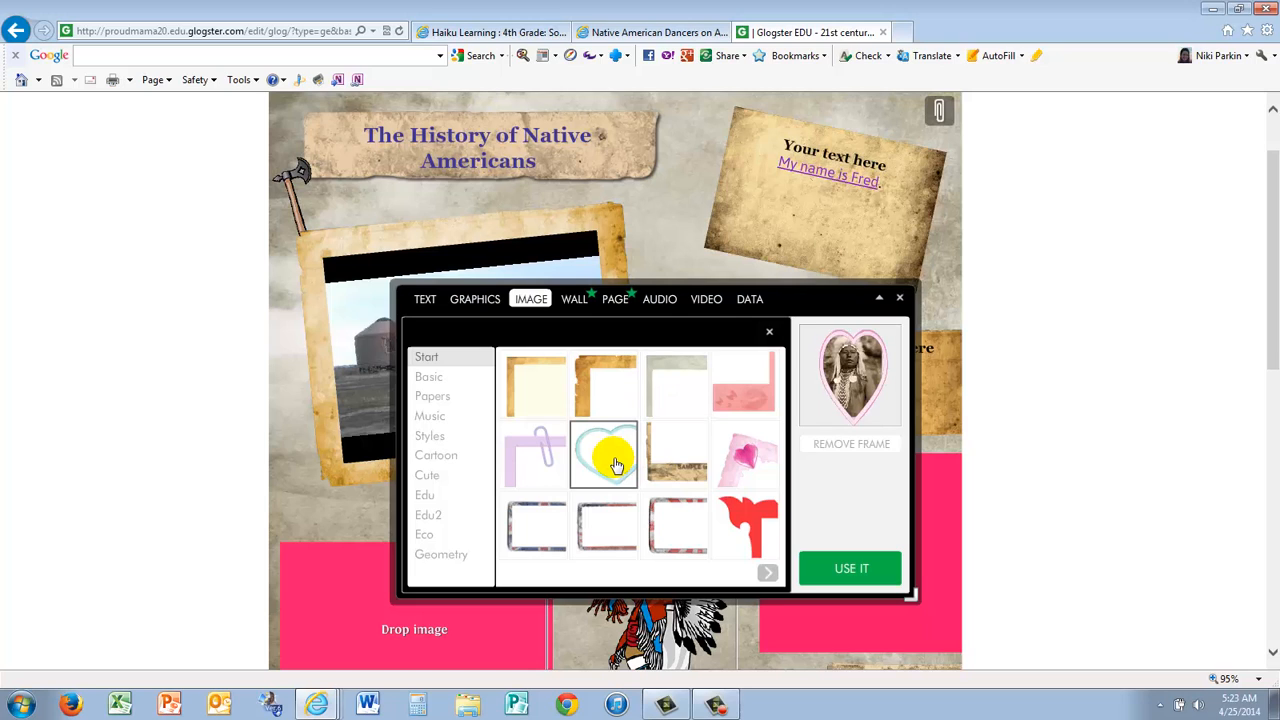
click(818, 450)
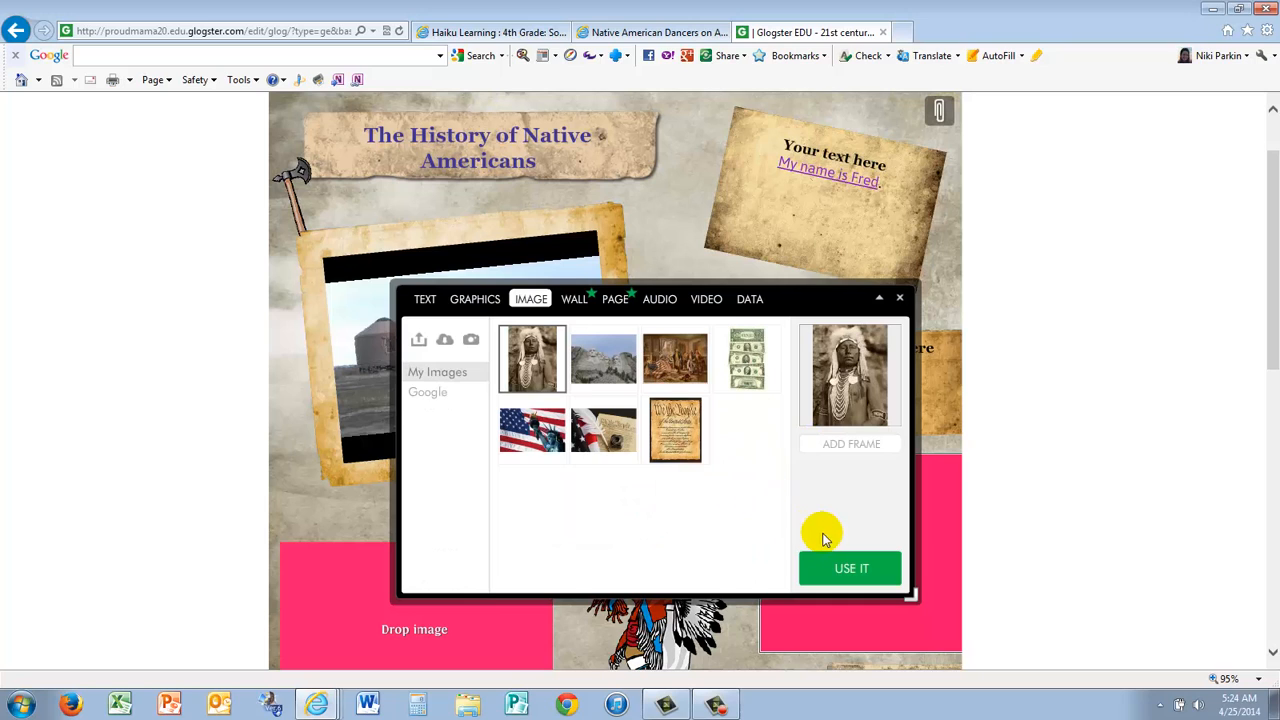
Add the unframed portrait to the glog, shrink it and position it over the pink "Drop image" placeholder beneath the speech bubble.
click(838, 577)
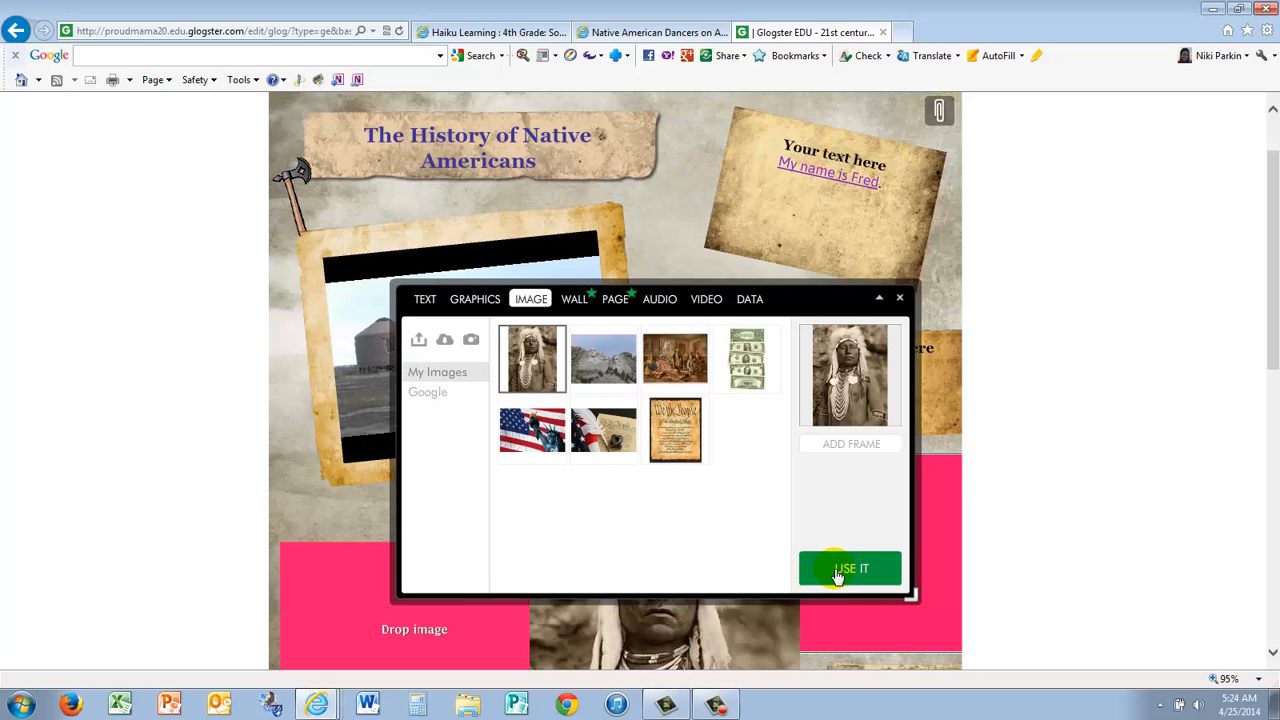
click(900, 300)
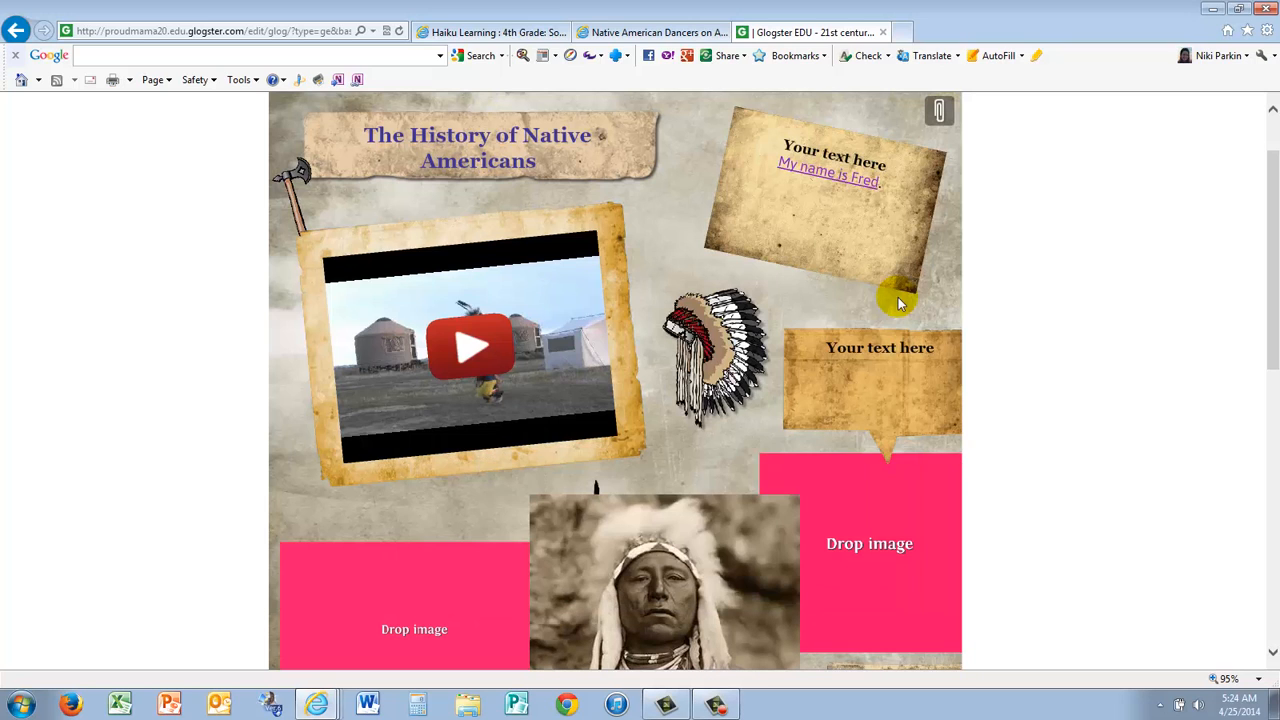
click(707, 539)
drag(707, 539, 878, 486)
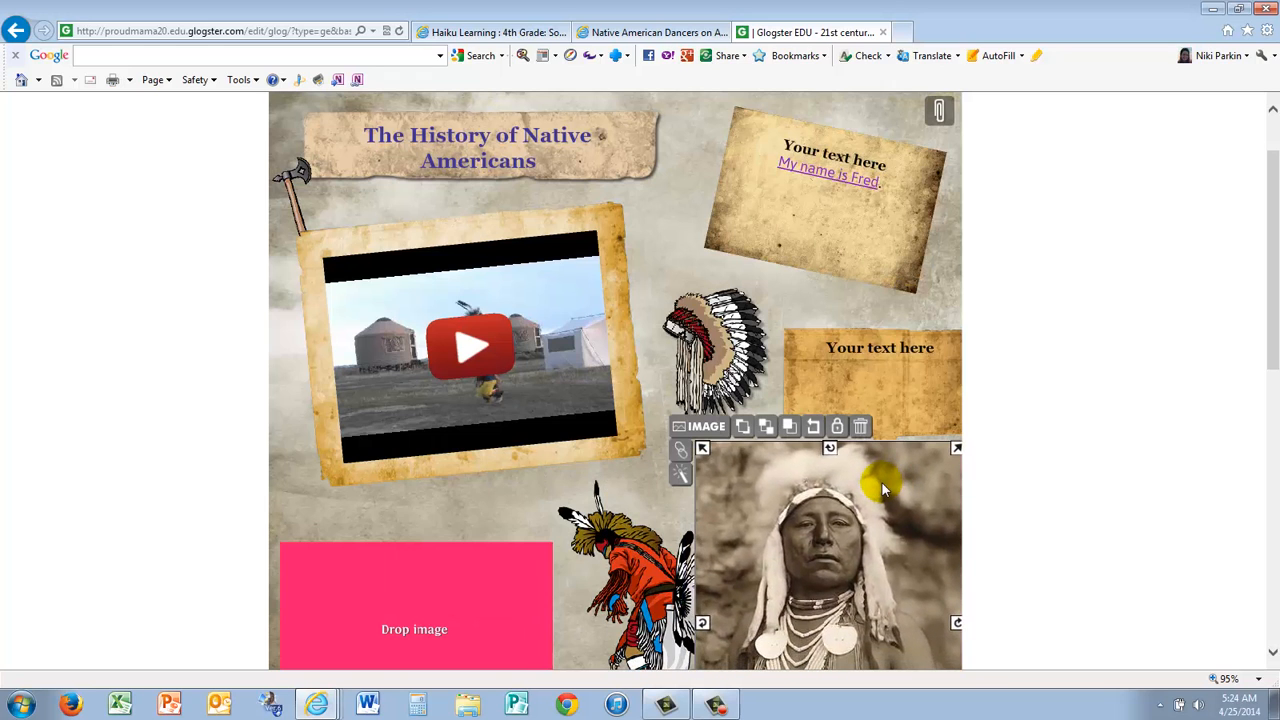
drag(705, 457, 775, 520)
drag(803, 575, 806, 511)
drag(1274, 356, 1262, 427)
drag(780, 560, 842, 443)
drag(849, 392, 820, 393)
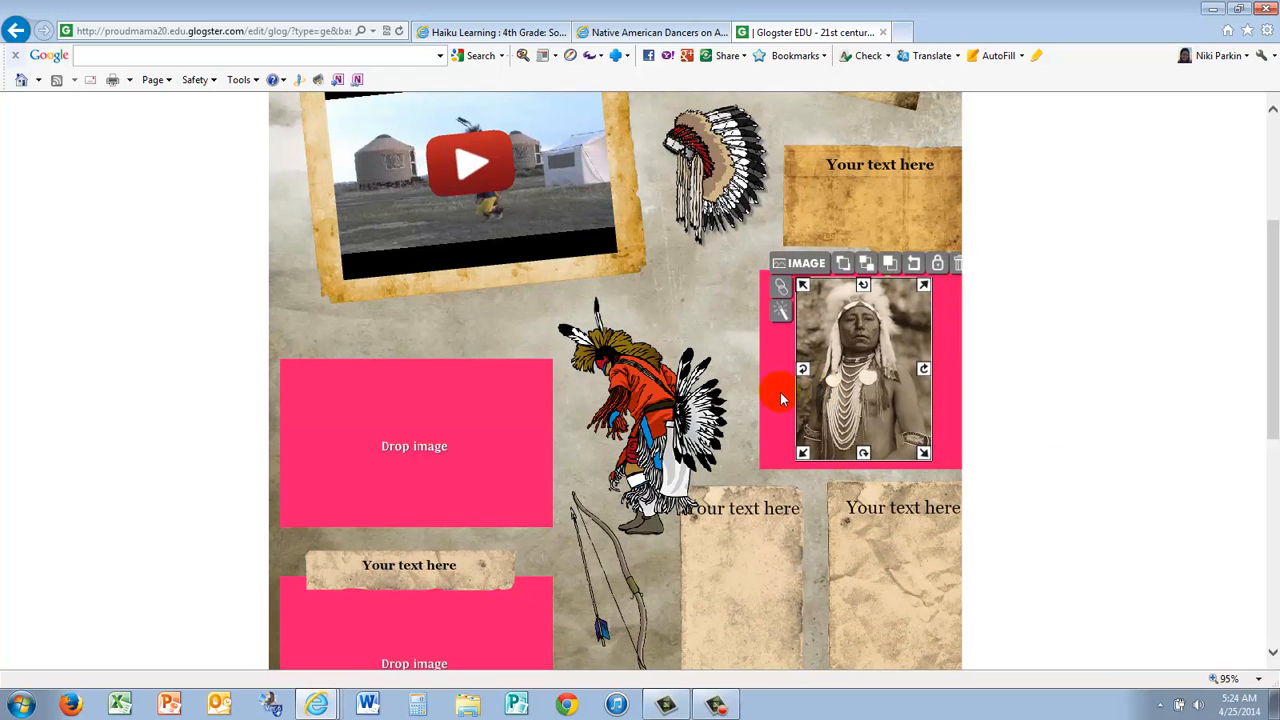
Shift the paper "Your text here" note beside the bow and arrow slightly down and to the left.
drag(777, 466, 760, 488)
click(723, 434)
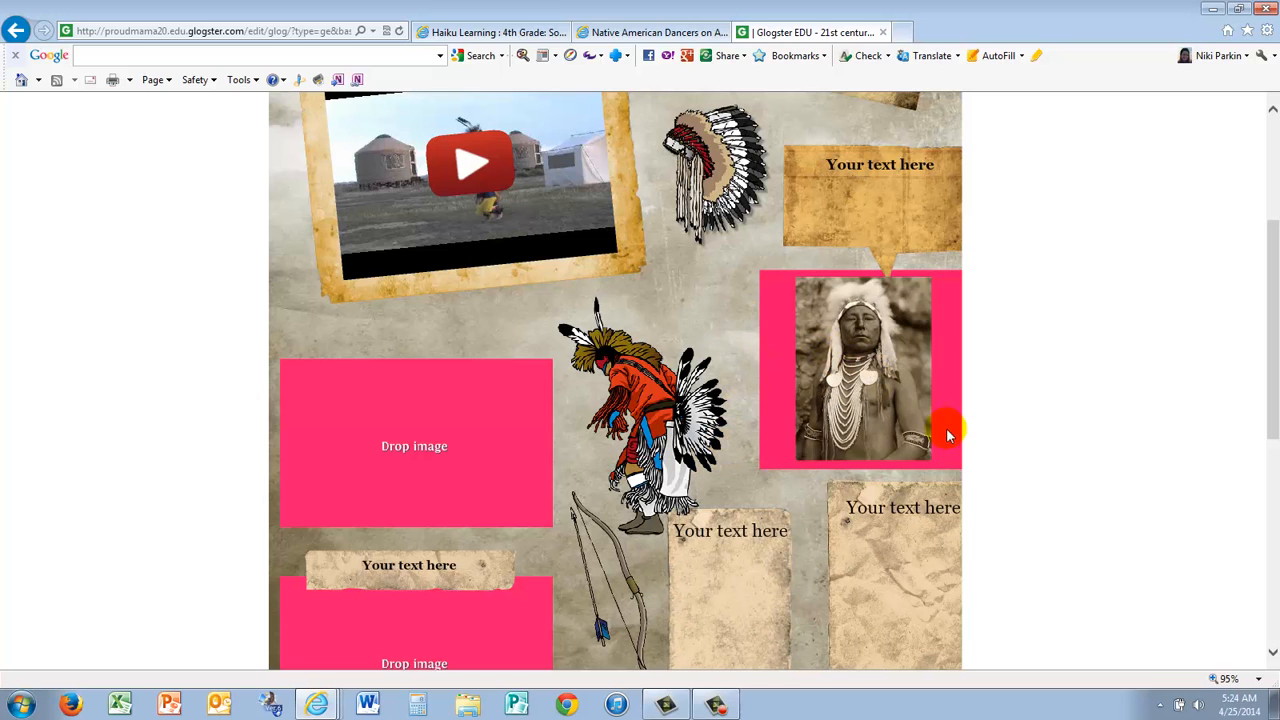
Open the glog's save settings and name it "Native Americans".
drag(1268, 414, 1234, 303)
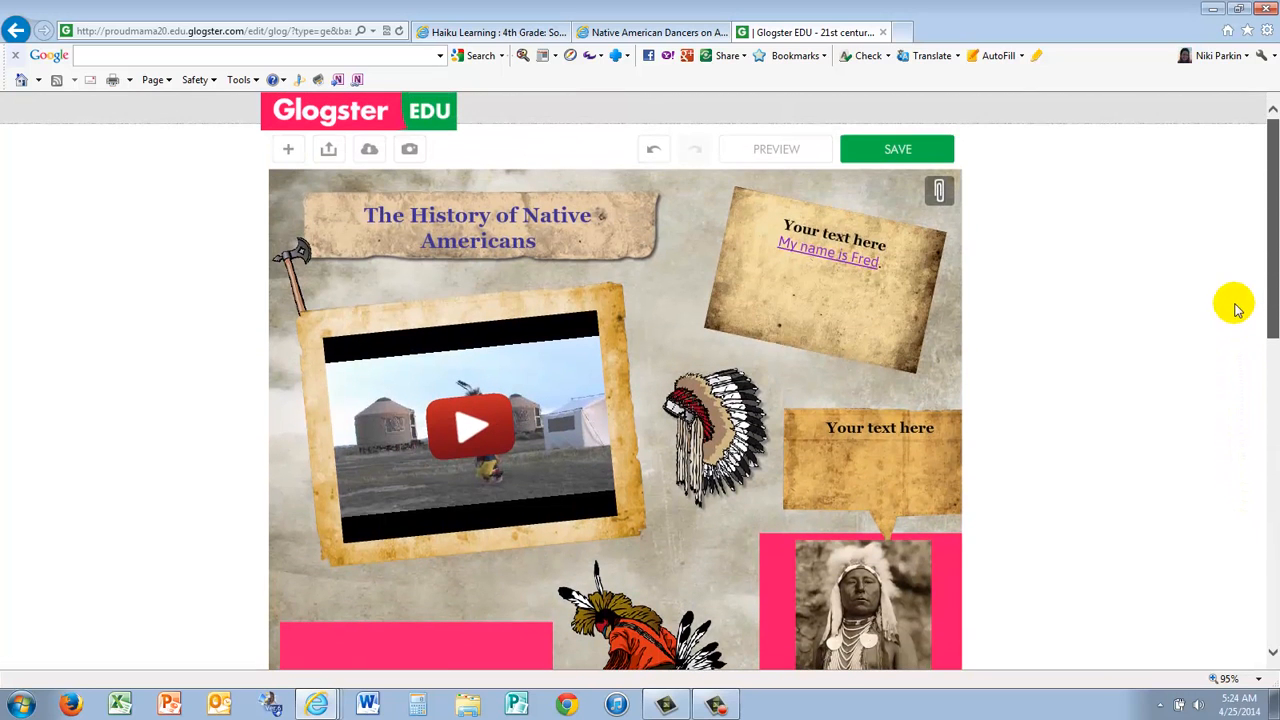
click(910, 158)
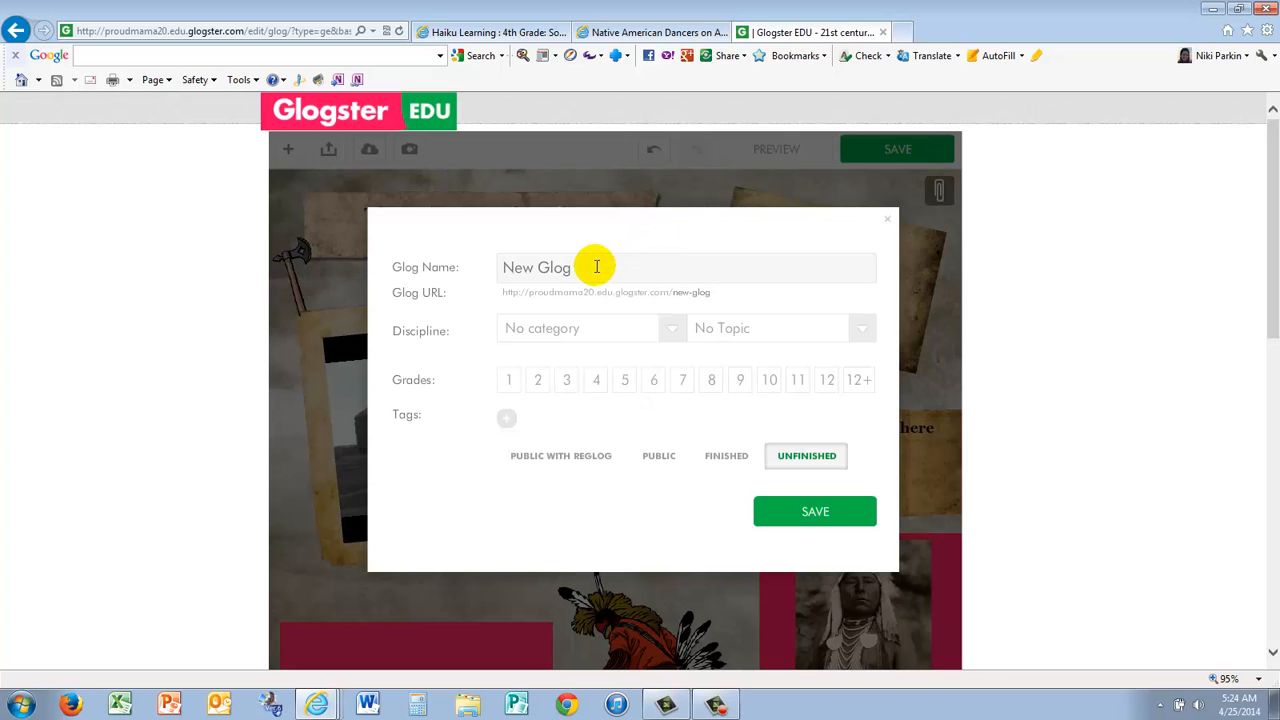
drag(591, 266, 447, 286)
text(Native Americans)
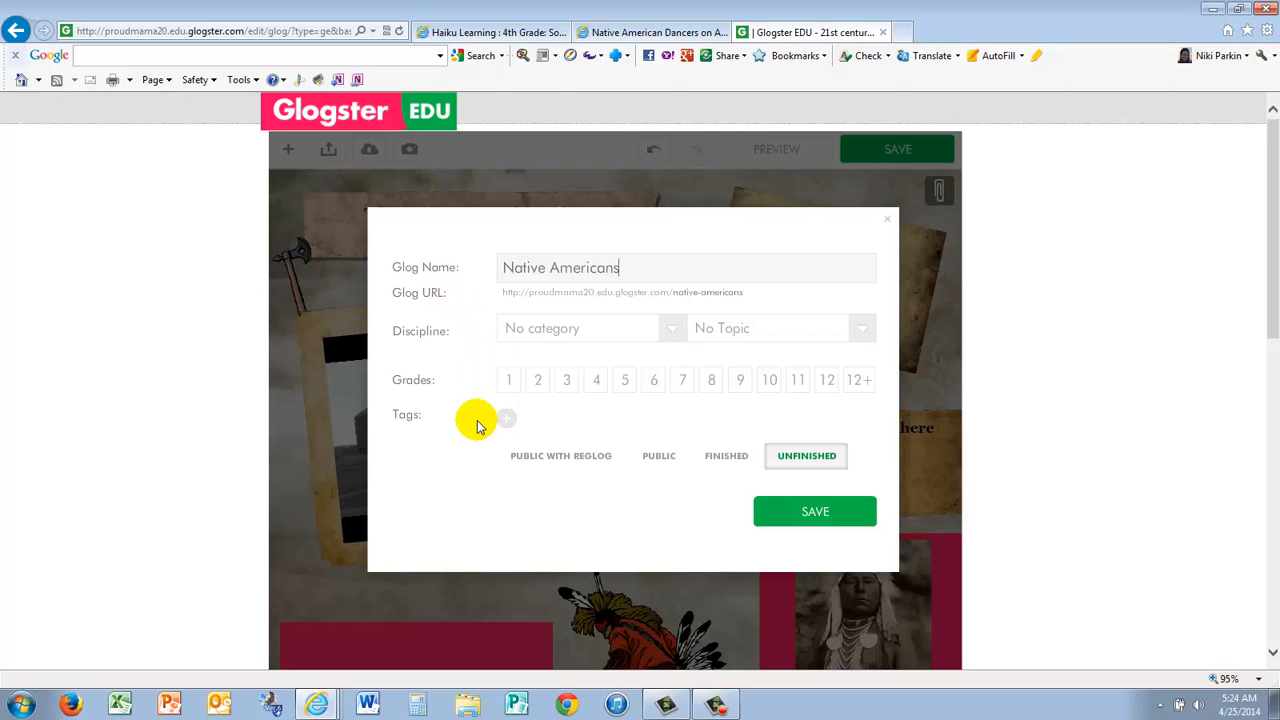
Set the discipline to Social Studies with the topic History, choose grade 4, and save the glog as unfinished.
click(672, 330)
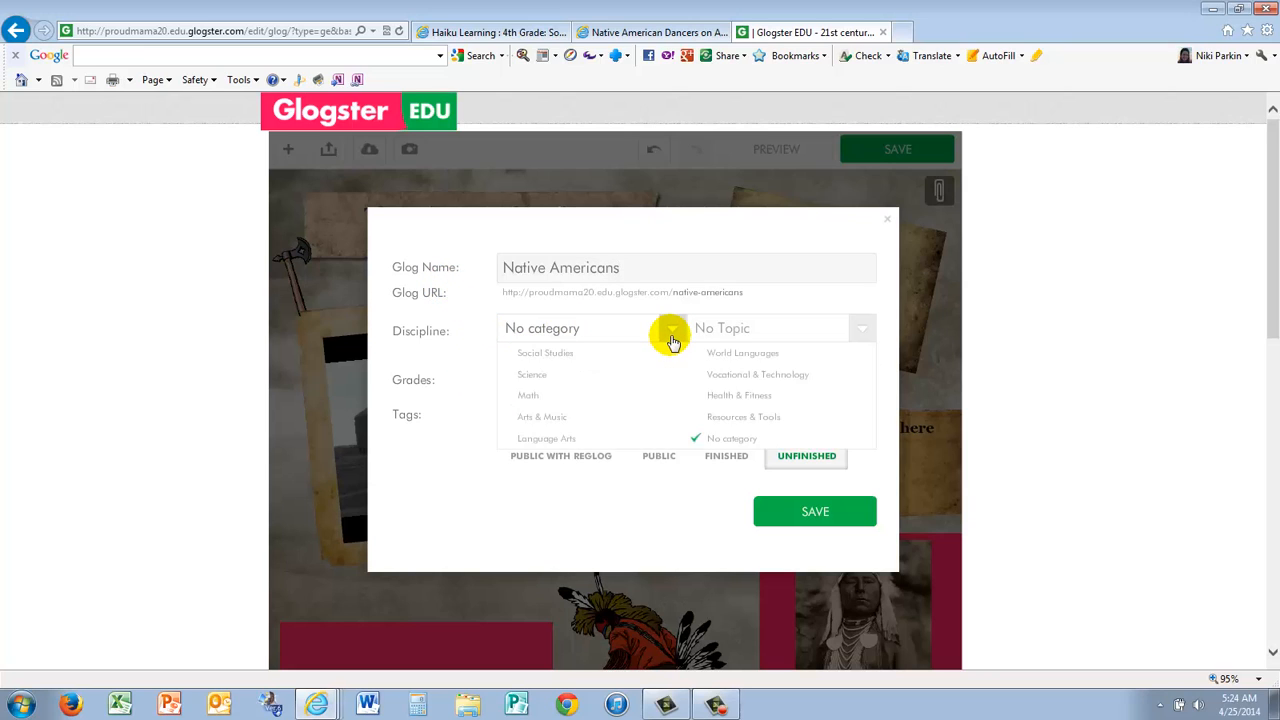
click(560, 354)
click(864, 328)
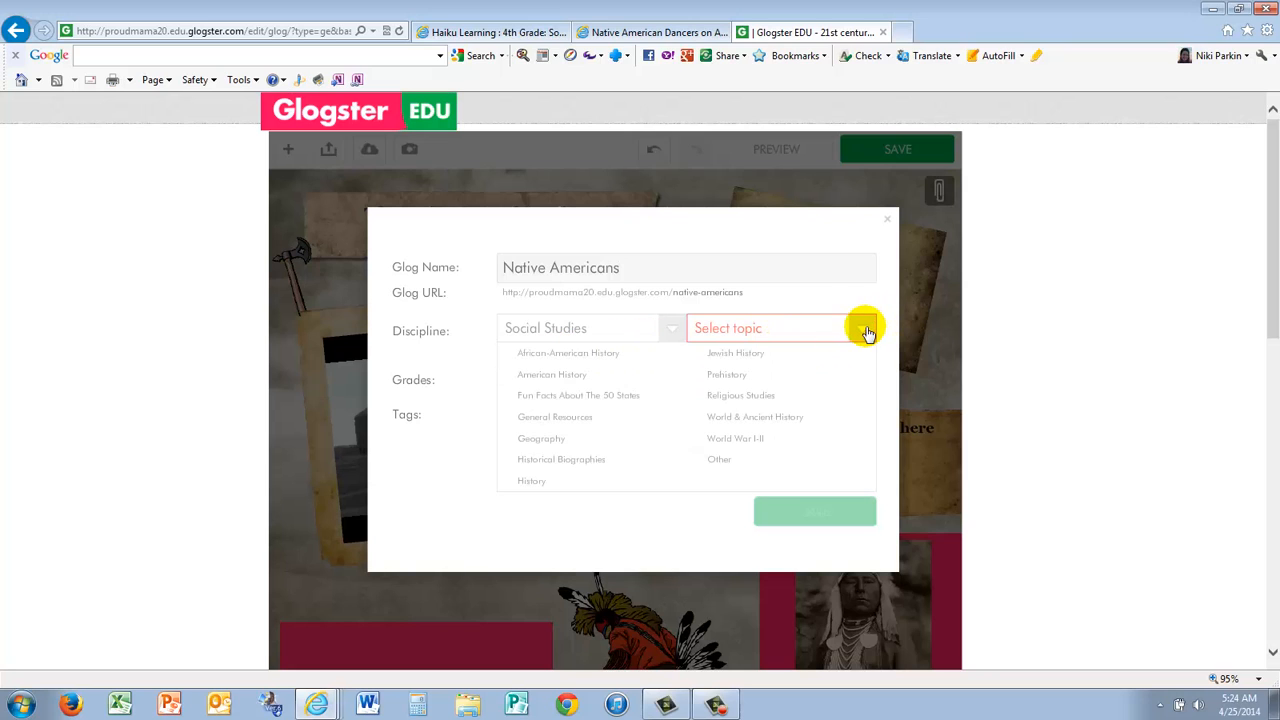
click(545, 480)
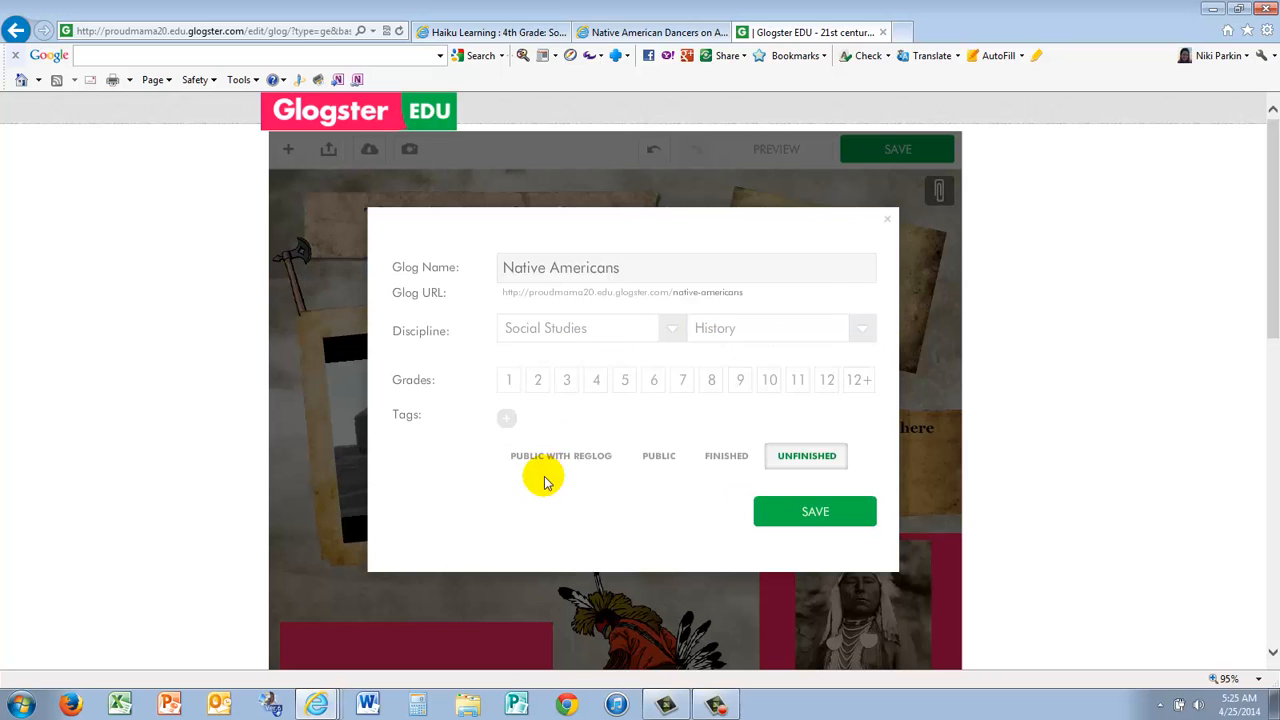
click(596, 382)
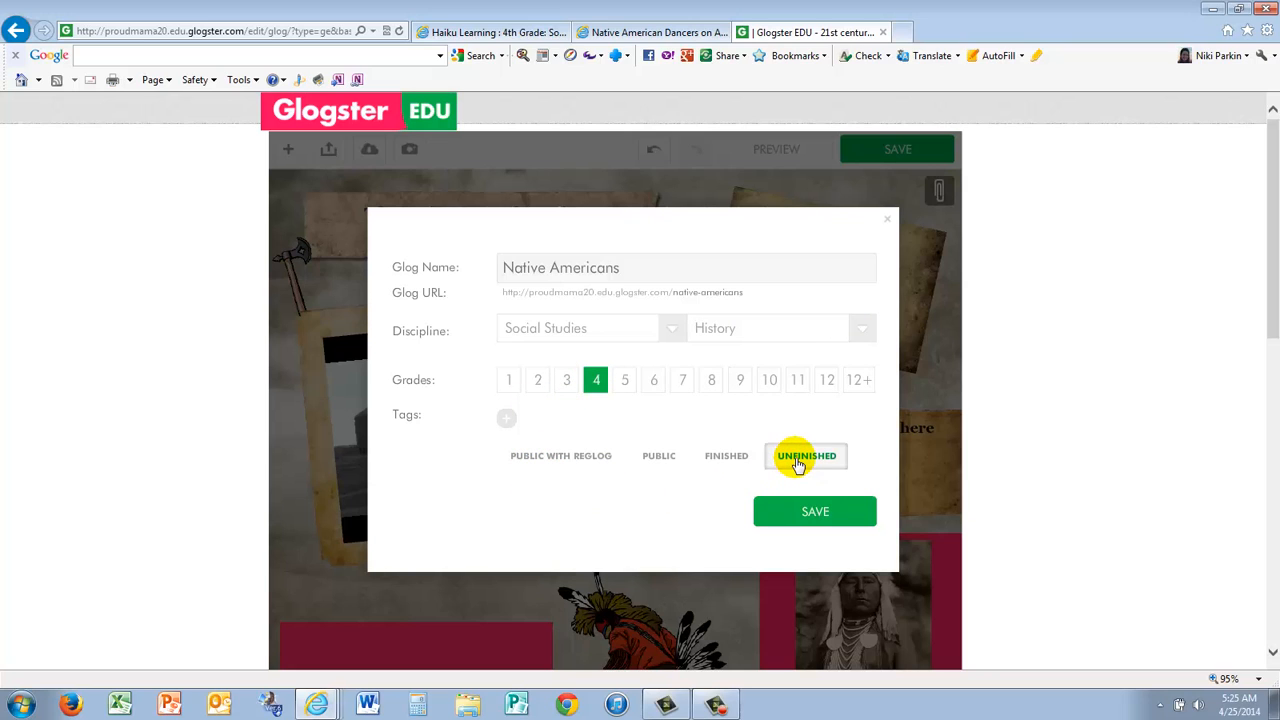
click(793, 515)
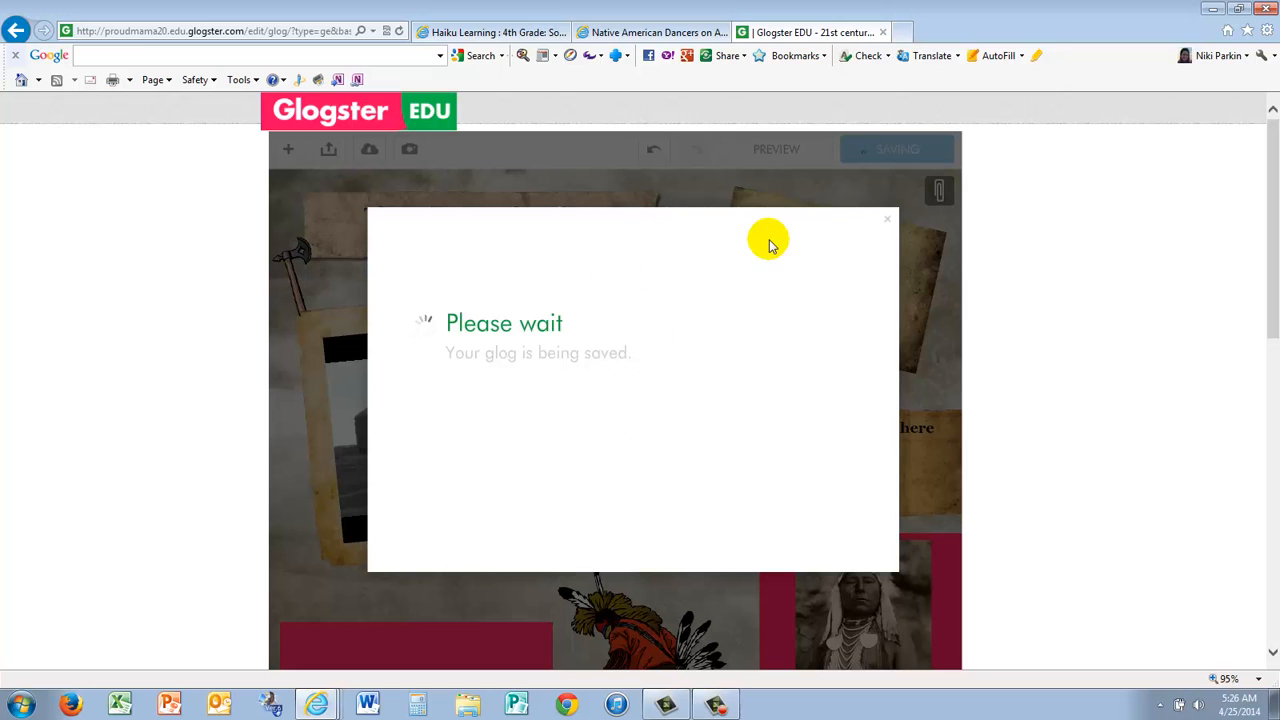
Dismiss the saving message and save the glog again with the same settings.
click(889, 224)
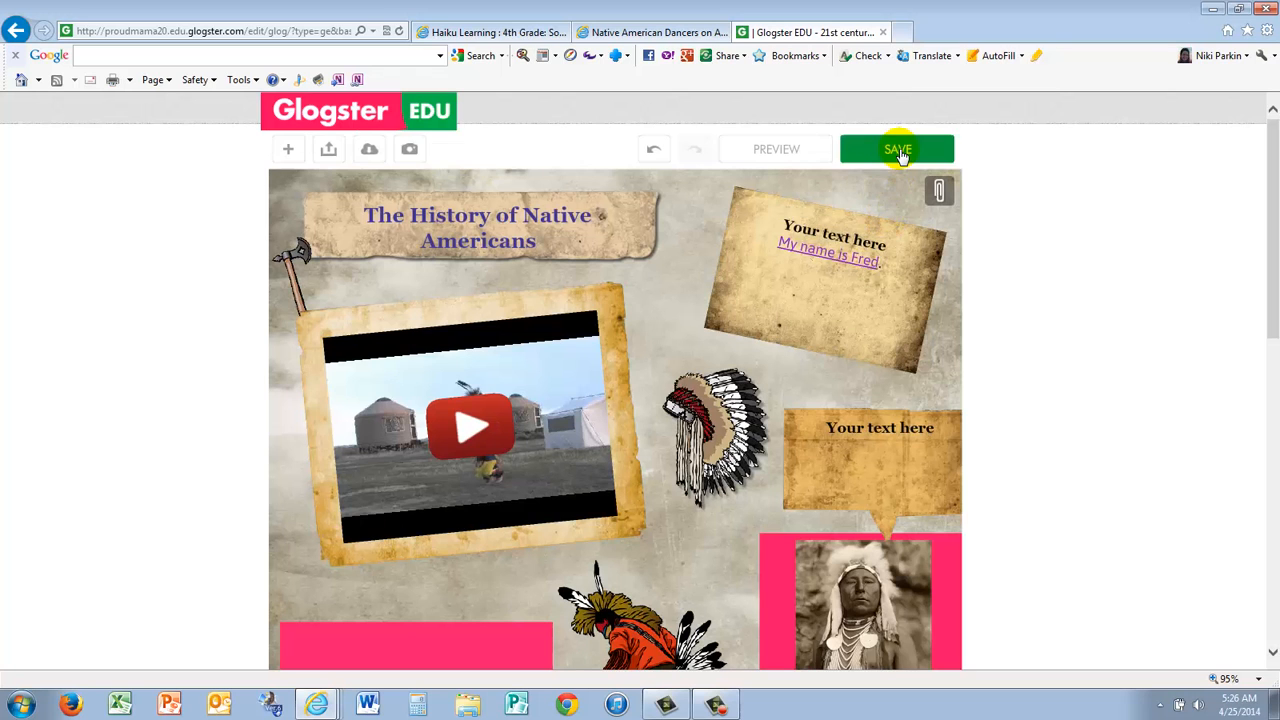
click(899, 152)
click(777, 519)
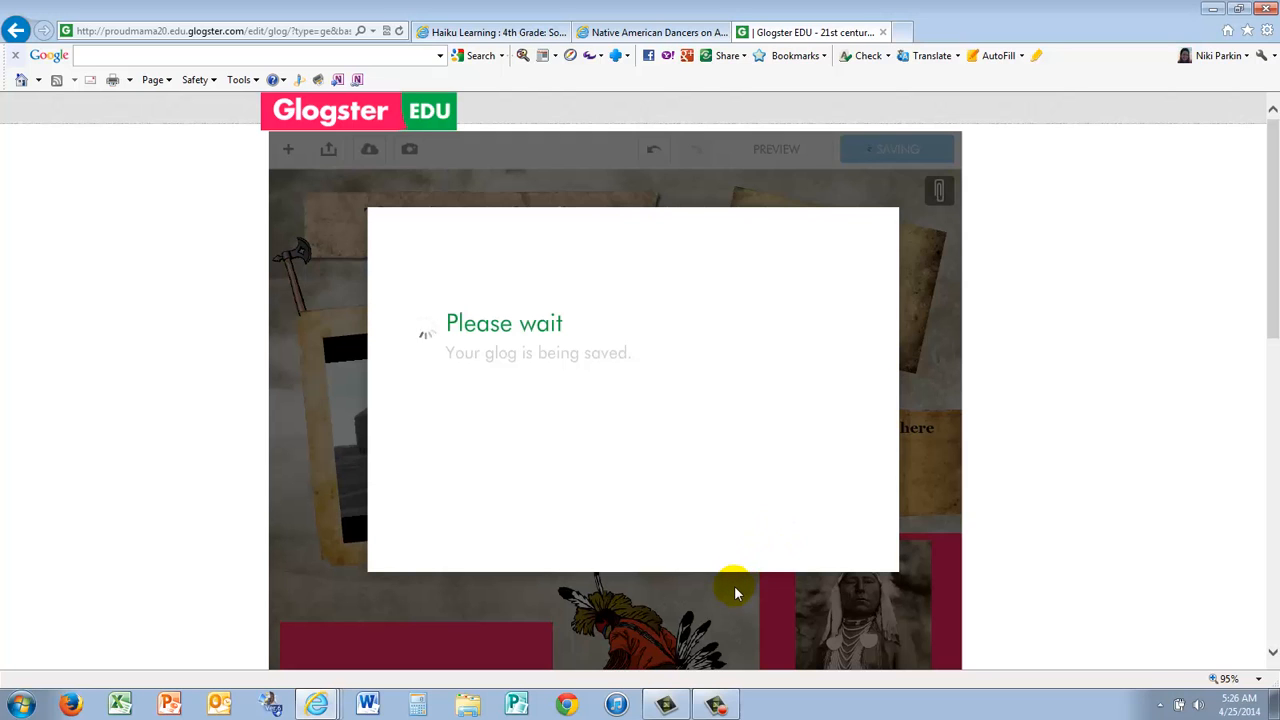
Review the Fun Activity #1 instructions on the Haiku Learning page and return to the Glogster glog.
click(490, 32)
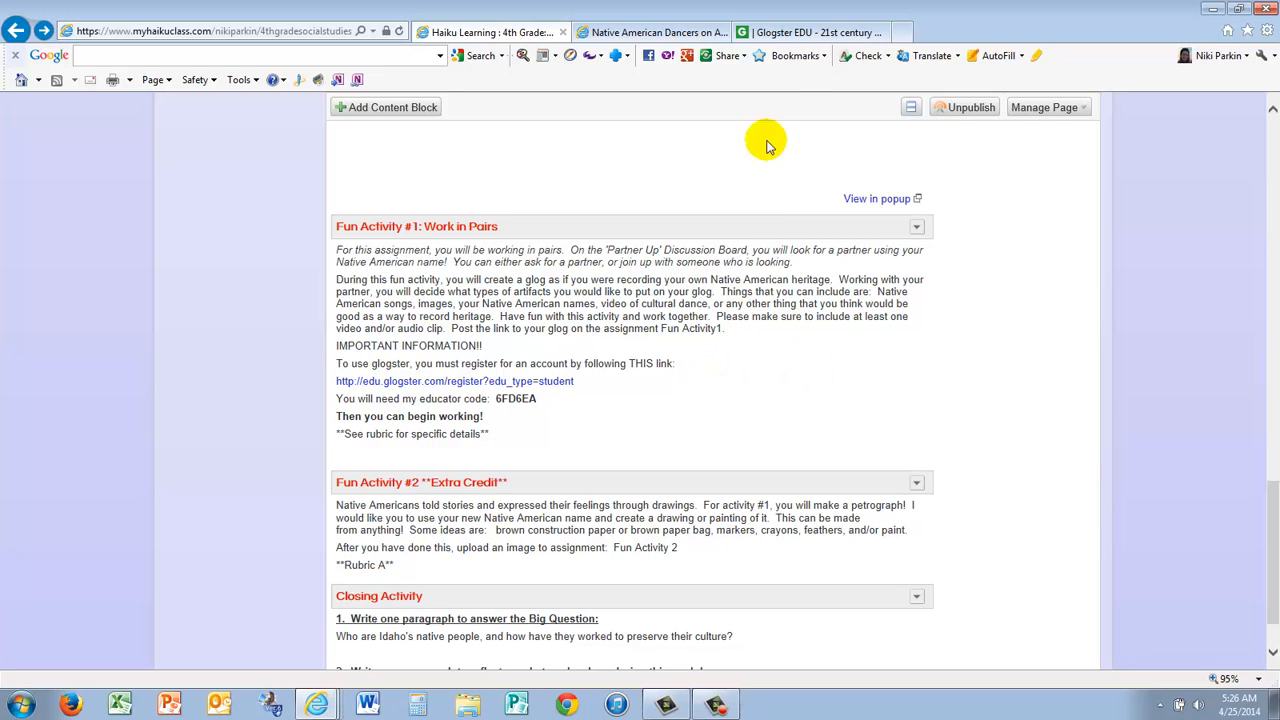
click(790, 30)
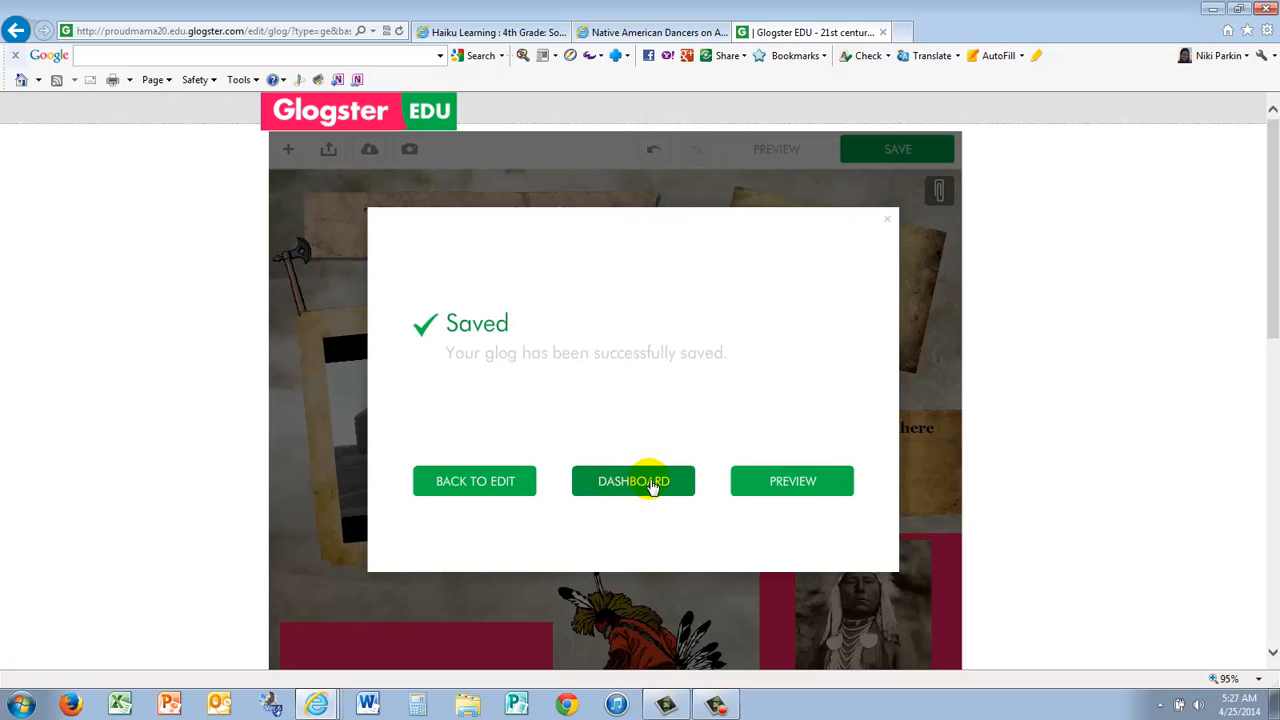
Preview the saved glog, look over its contents, and test the embedded dance video, stopping its playback.
click(756, 487)
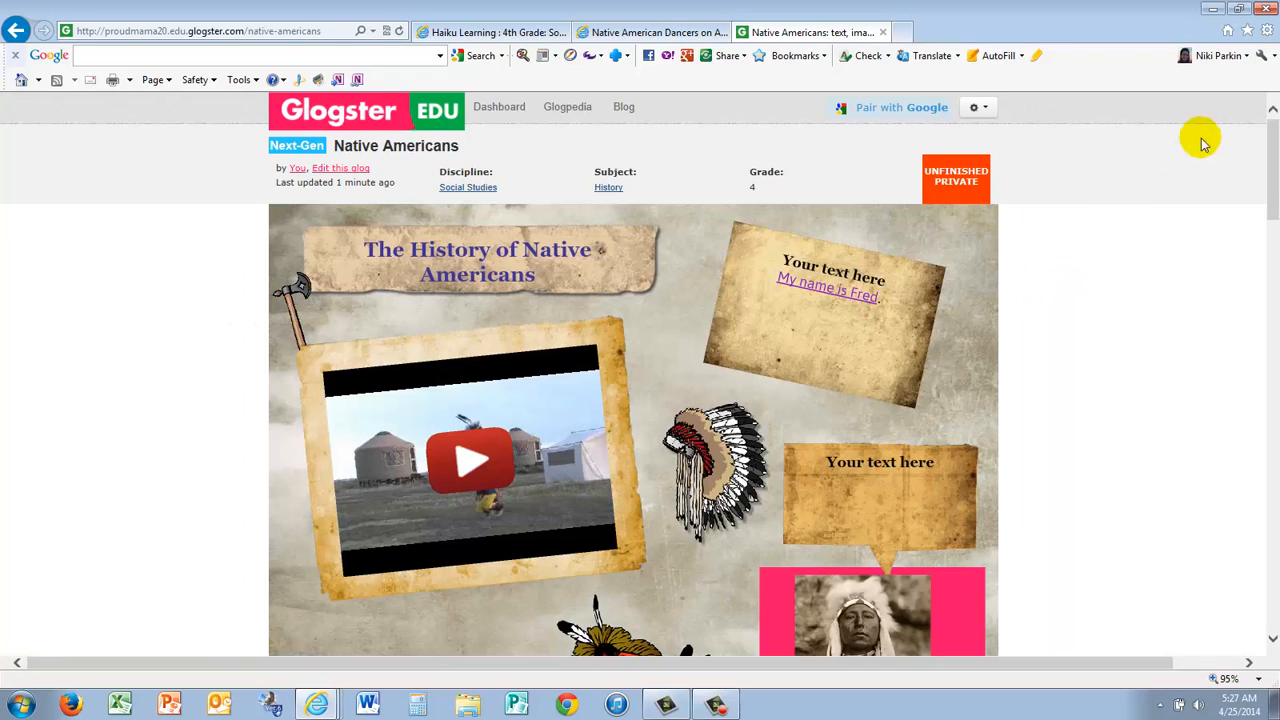
drag(1271, 196, 1273, 238)
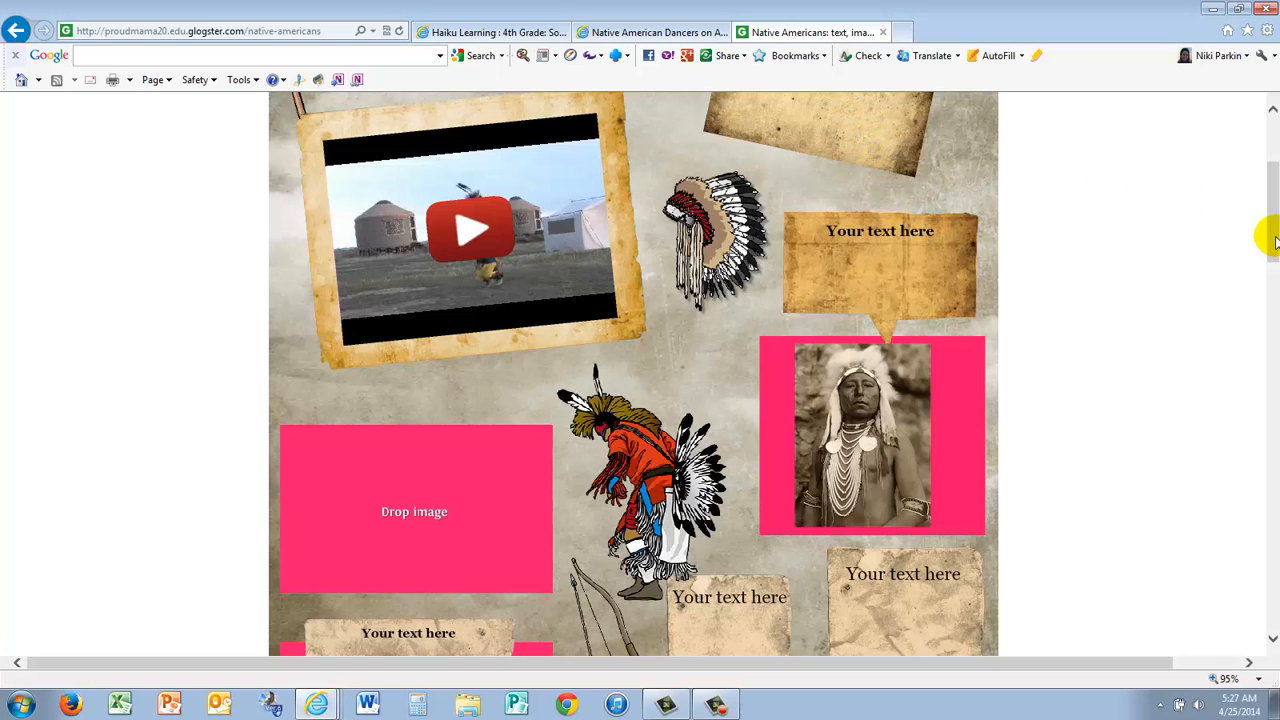
drag(1272, 237, 1271, 186)
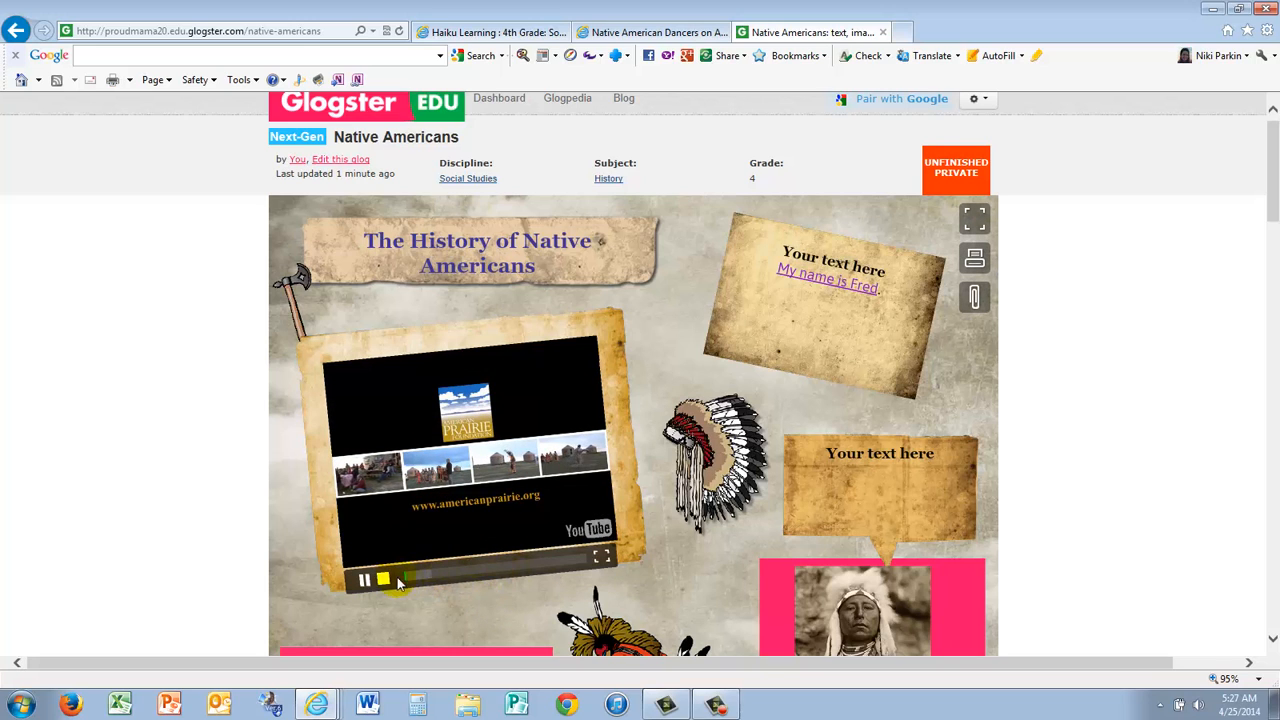
click(385, 583)
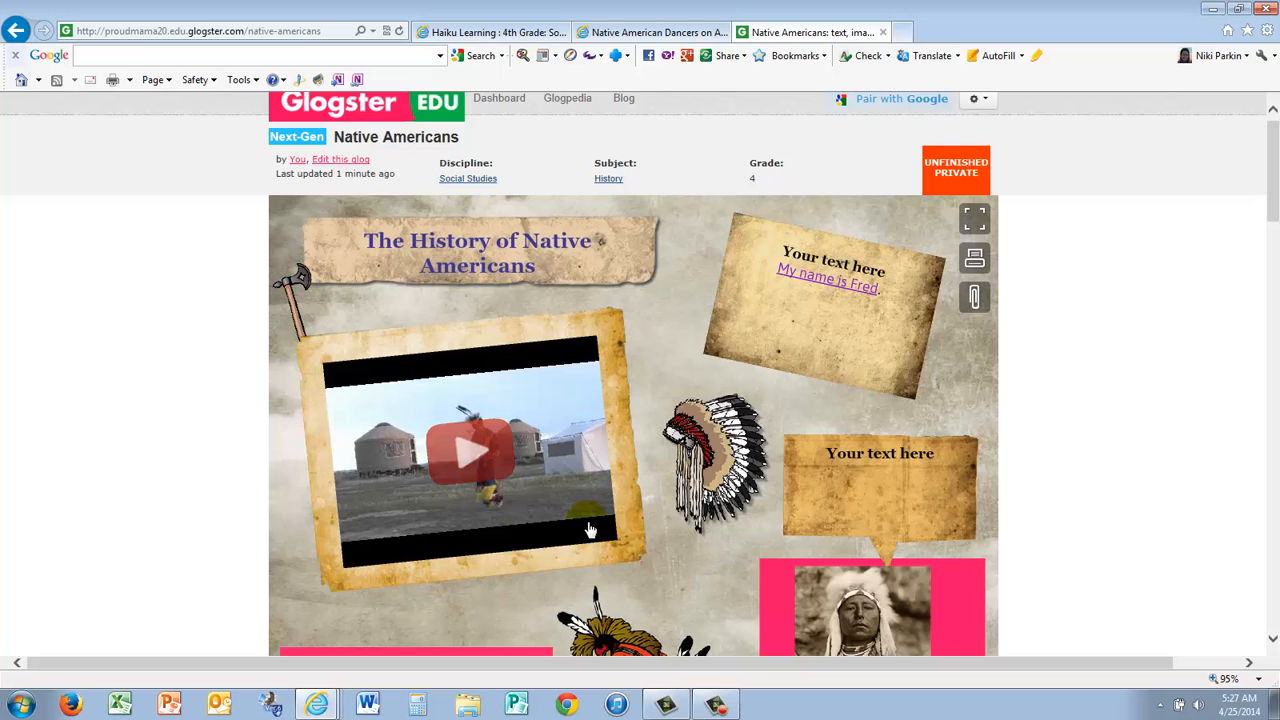
Enlarge the portrait in the glog preview and return it to its normal size.
click(852, 622)
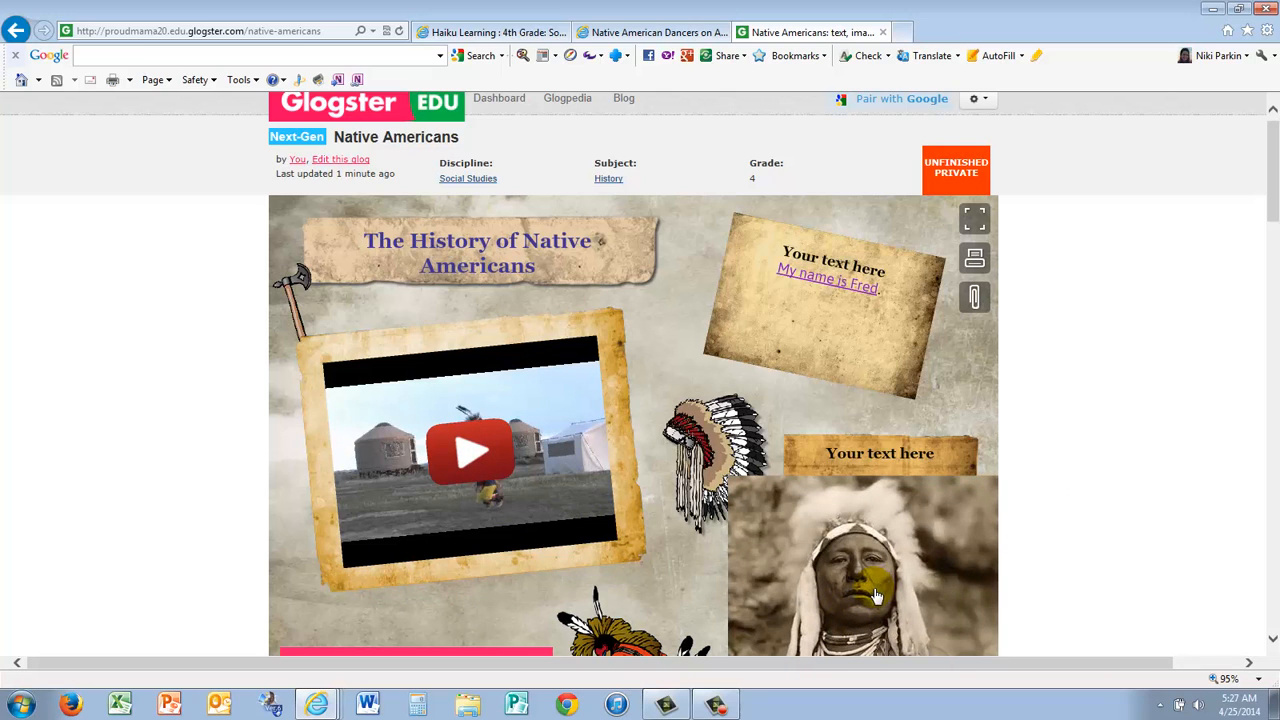
click(829, 612)
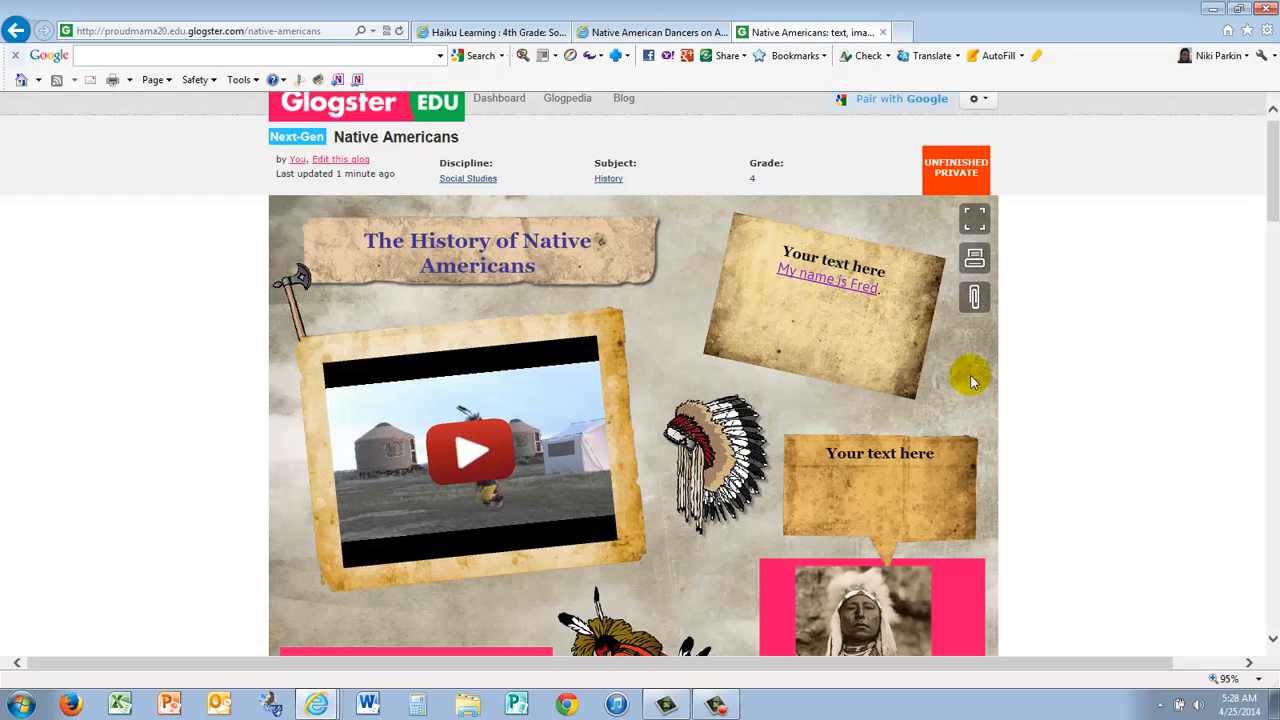
mouse_move(1272, 220)
mouse_down()
mouse_move(1272, 392)
mouse_move(1266, 206)
mouse_up()
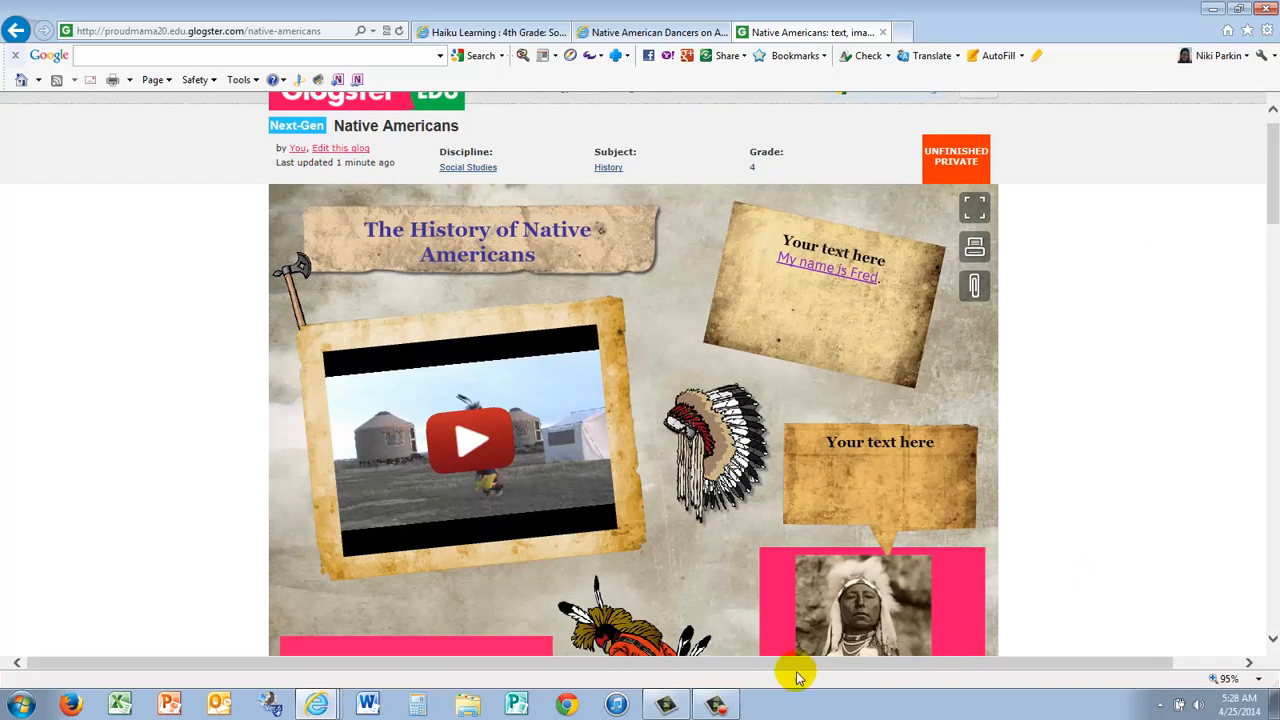
click(710, 707)
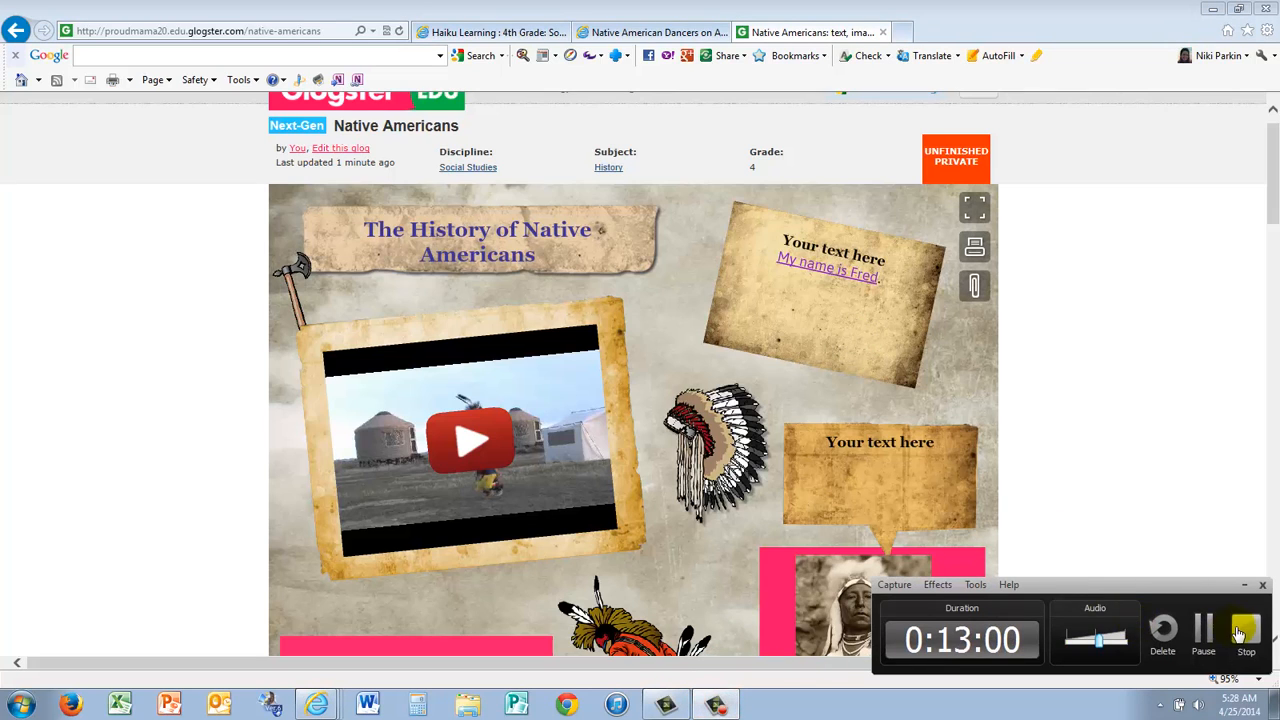